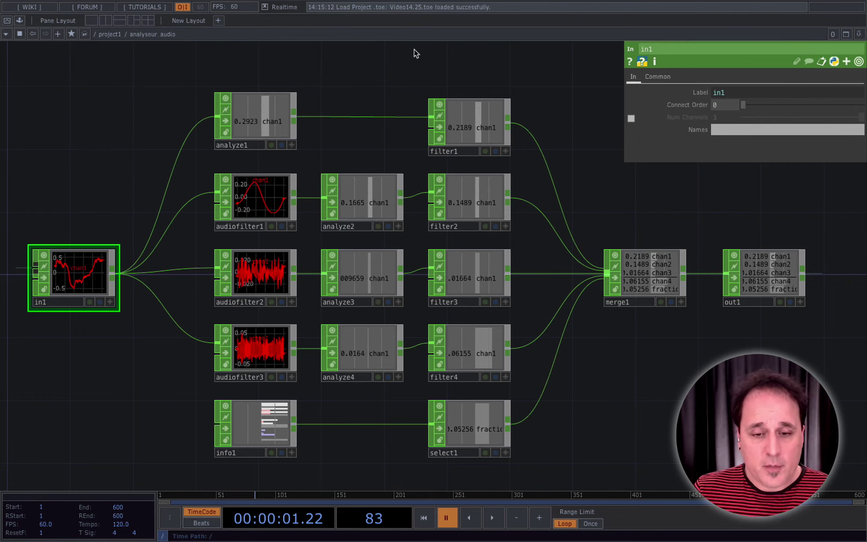
# Step: Review the parameters of the three audio filter nodes, audiofilter1, audiofilter2 and audiofilter3
pyautogui.click(258, 200)
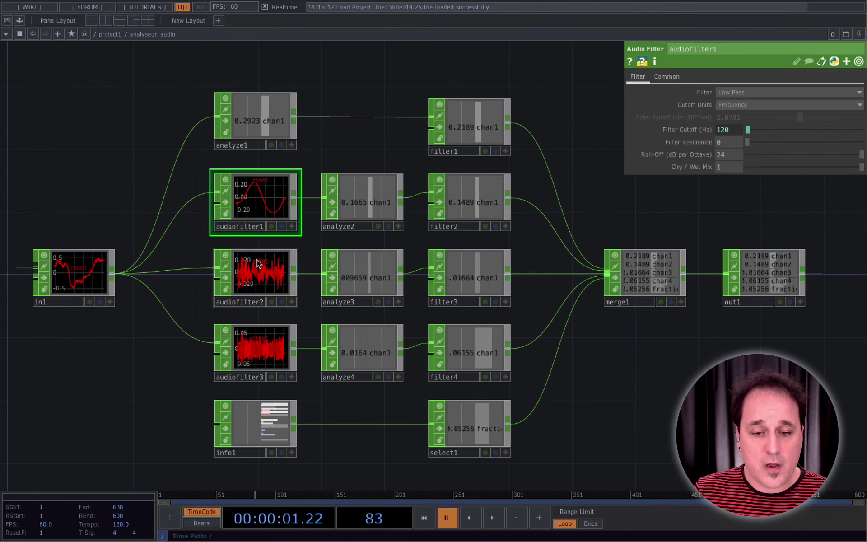
pyautogui.click(260, 273)
pyautogui.click(265, 331)
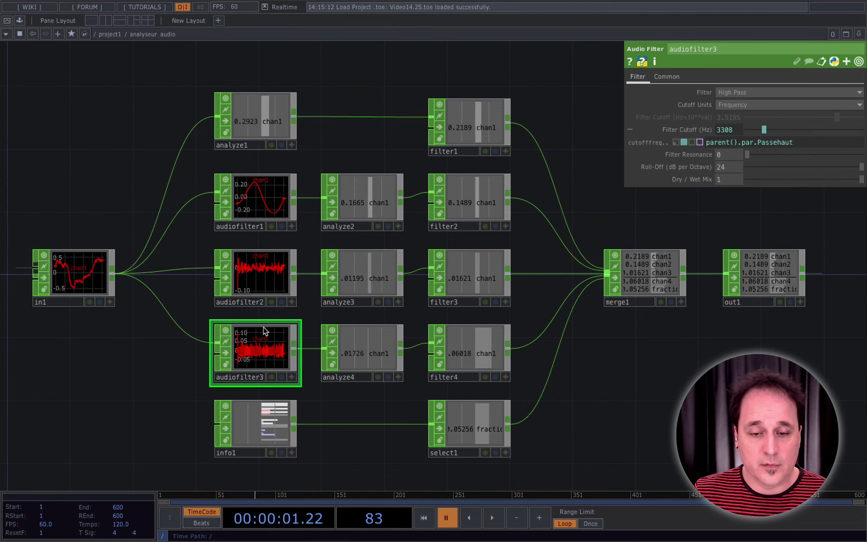
pyautogui.click(261, 210)
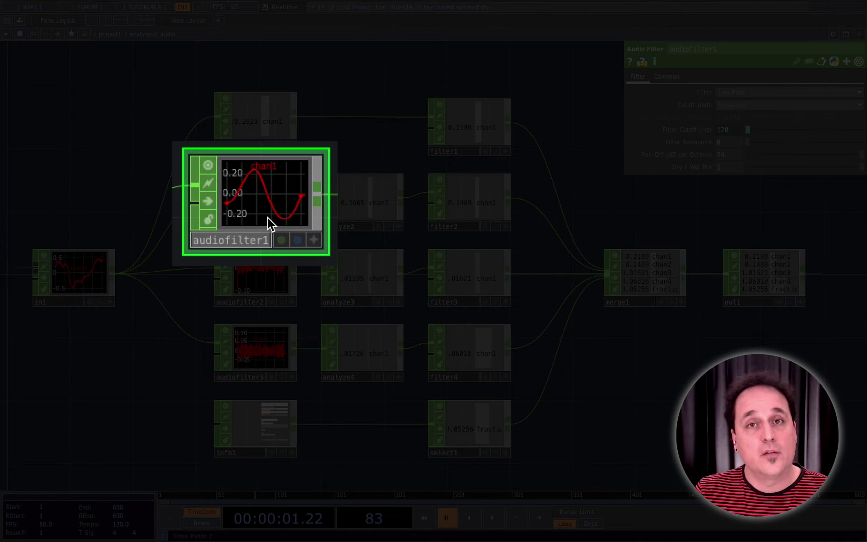
# Step: Turn off the viewer of audiofilter1 and rename the node afi_filtrer_basses
pyautogui.click(208, 166)
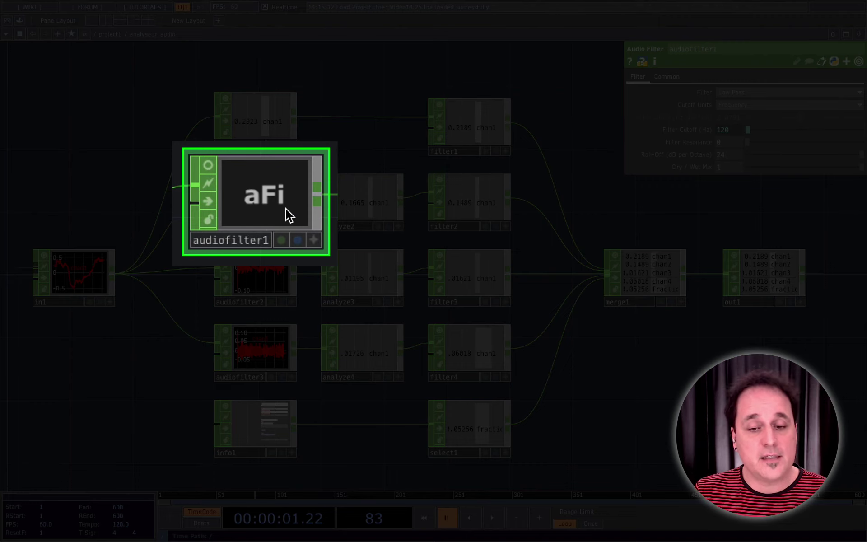
pyautogui.click(245, 237)
pyautogui.write('afi')
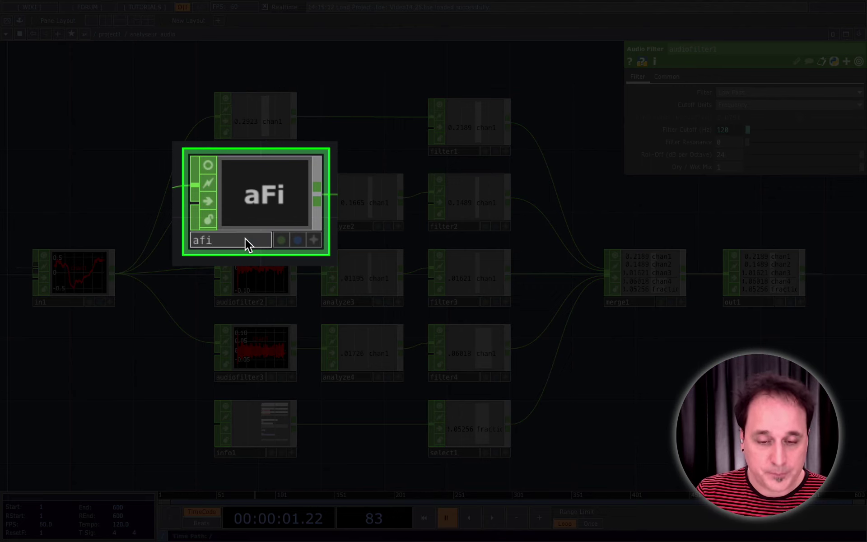
pyautogui.write('_')
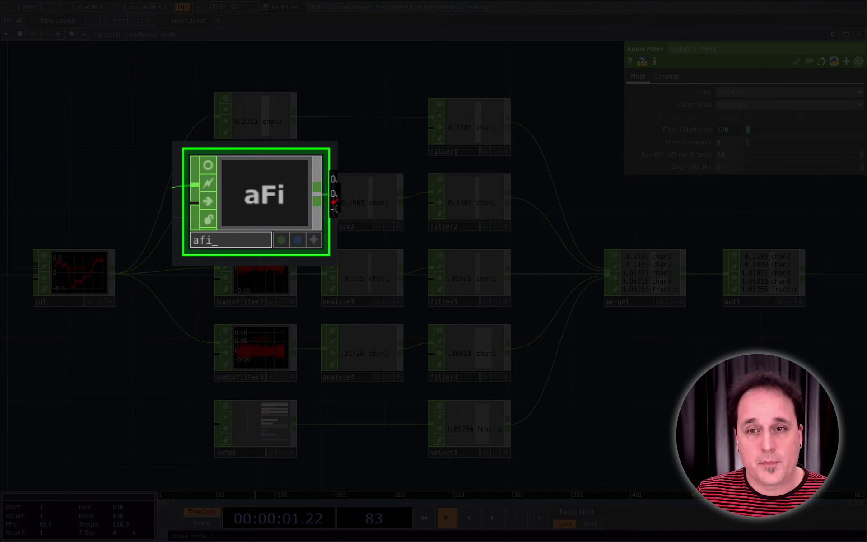
pyautogui.press('Return')
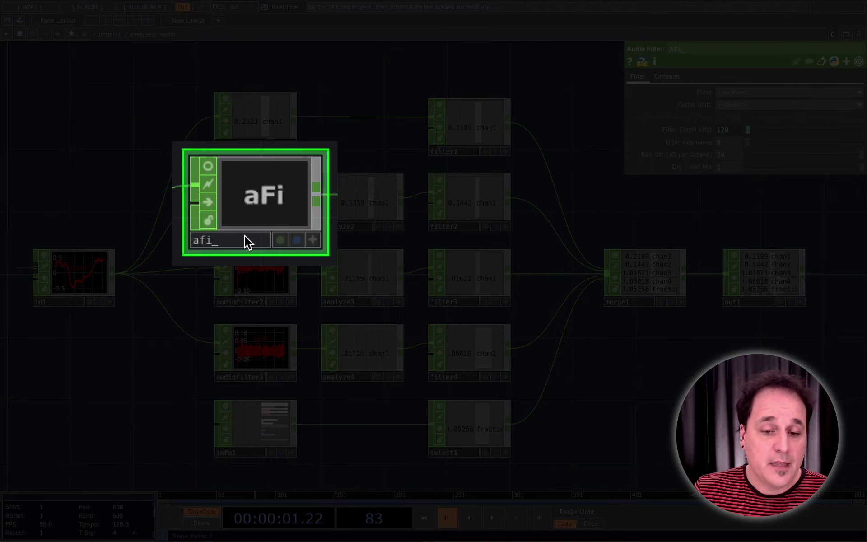
pyautogui.click(232, 241)
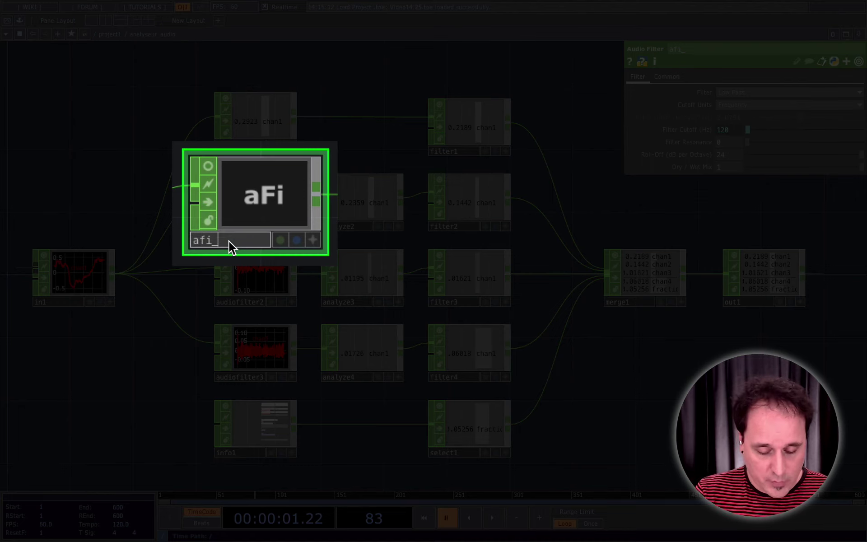
pyautogui.write('filterer')
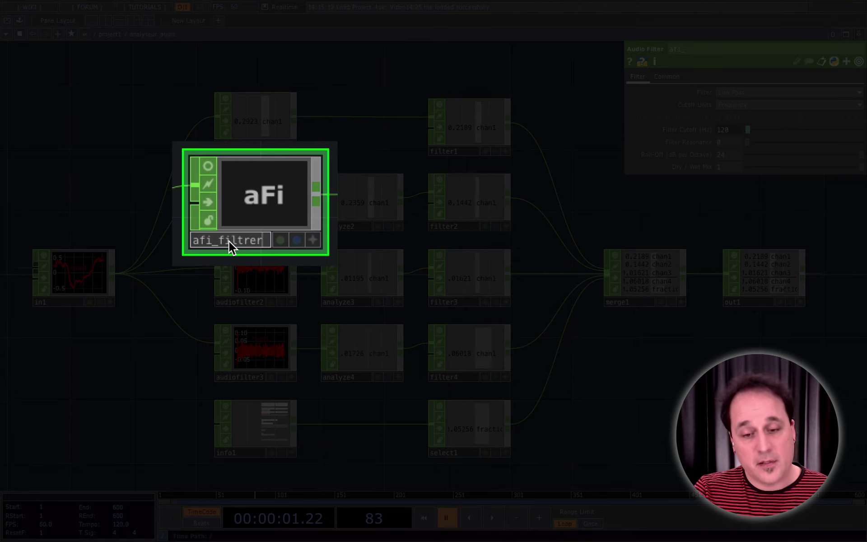
pyautogui.write('_basses')
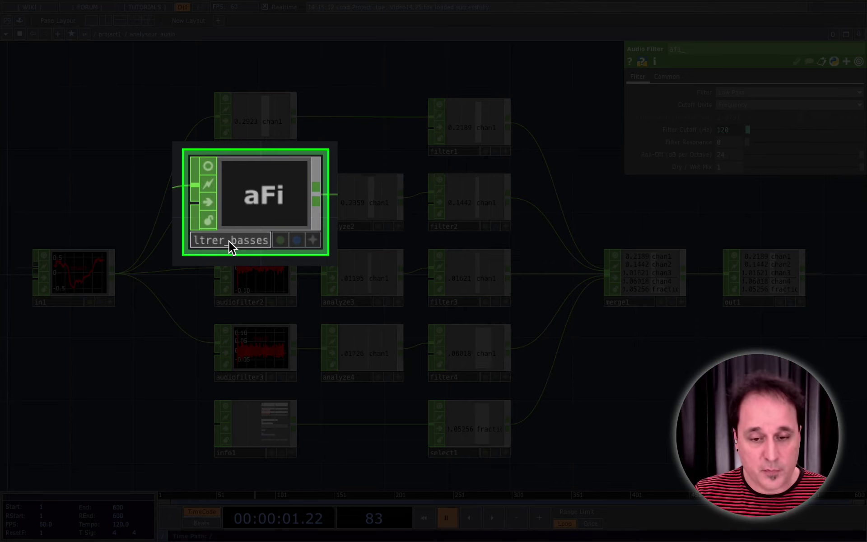
pyautogui.press('Return')
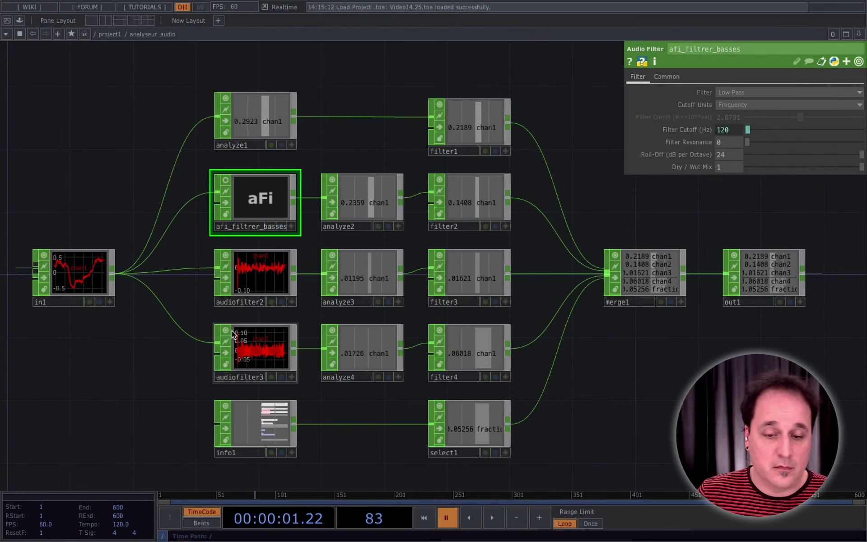
# Step: Rename audiofilter2 as afi_filtrer_mediums and audiofilter3 as afi_filtrer_aigus
pyautogui.click(231, 303)
pyautogui.write('afi_filtrer_basses')
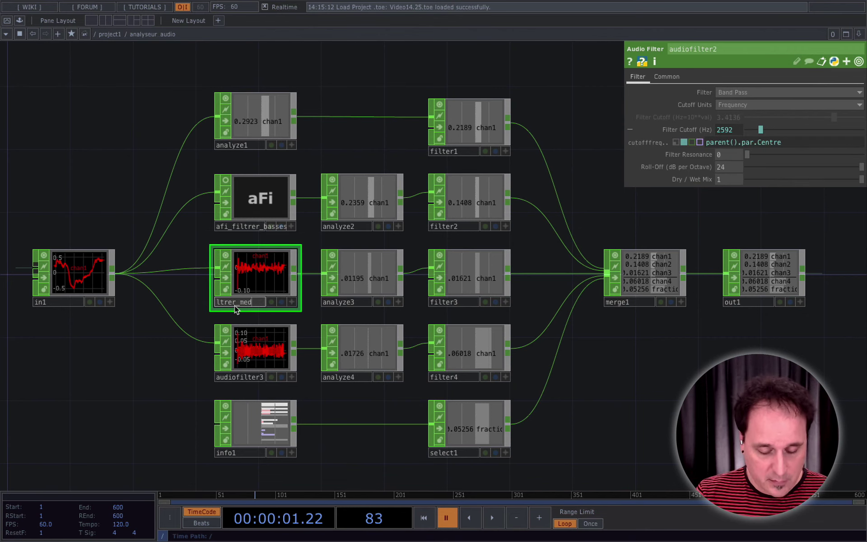
pyautogui.press('Return')
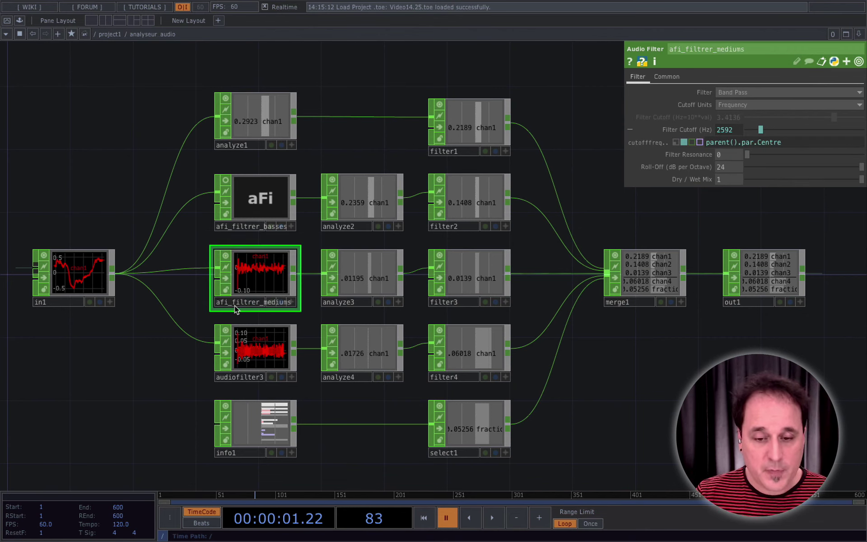
pyautogui.click(241, 379)
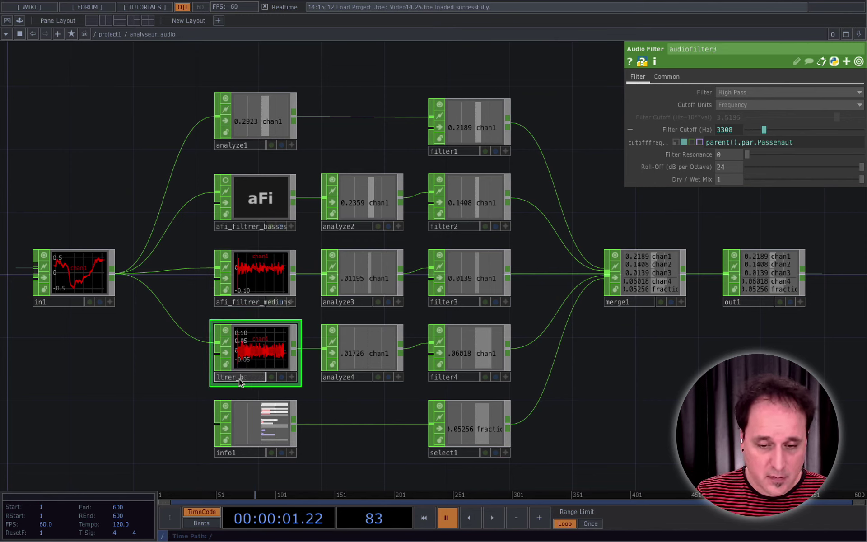
pyautogui.write('us')
pyautogui.press('Return')
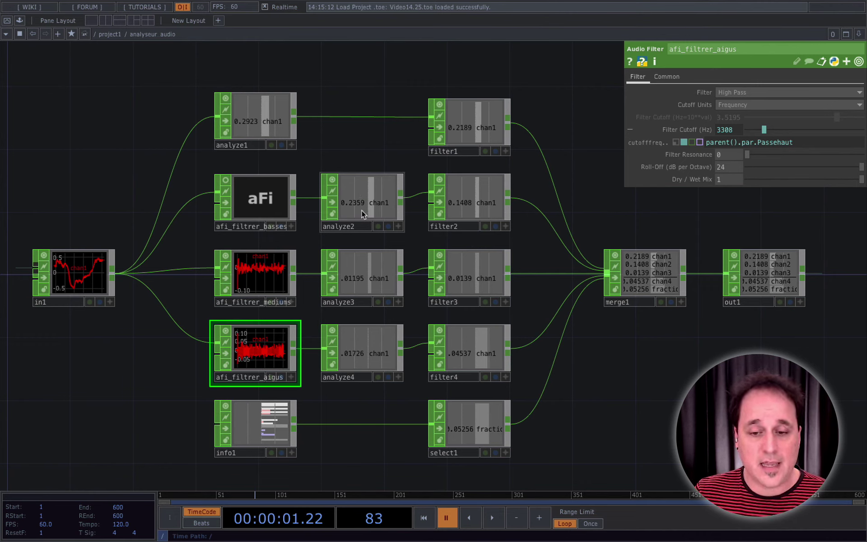
# Step: Turn off the viewer of analyze1 and rename the node ana_intensite
pyautogui.click(270, 116)
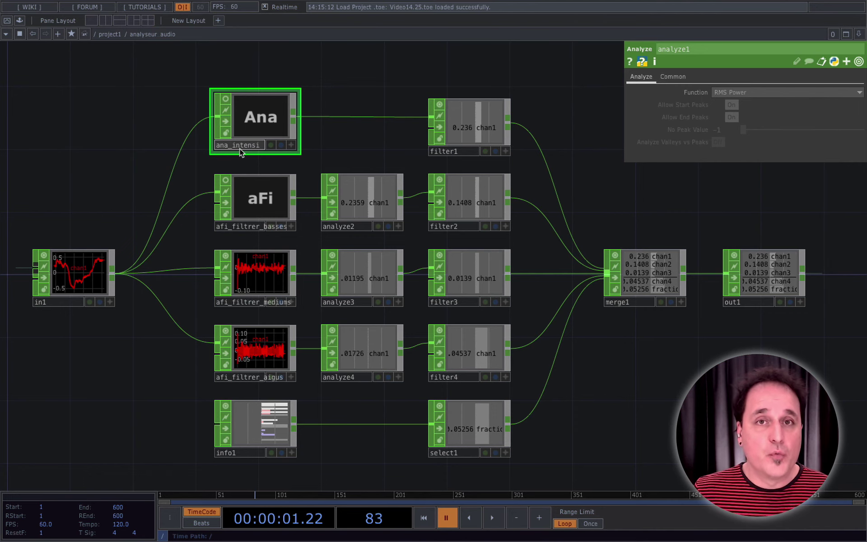
pyautogui.press('Escape')
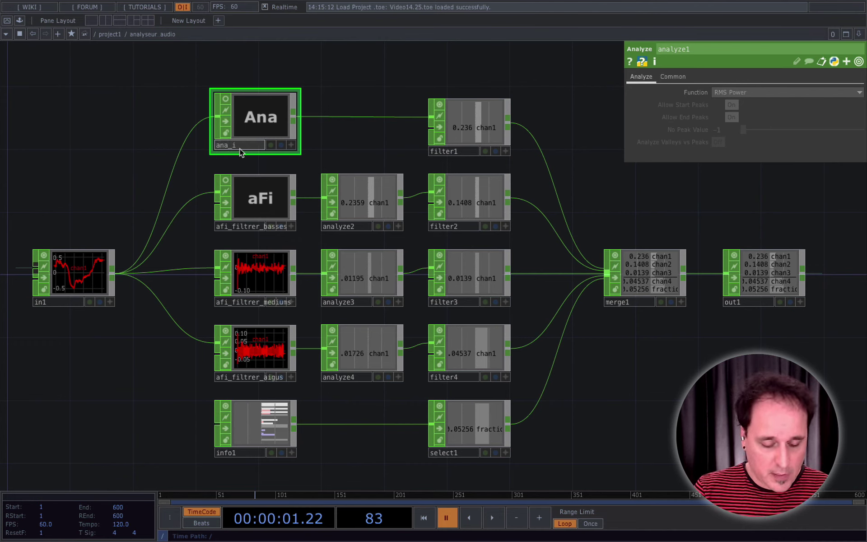
pyautogui.press('Return')
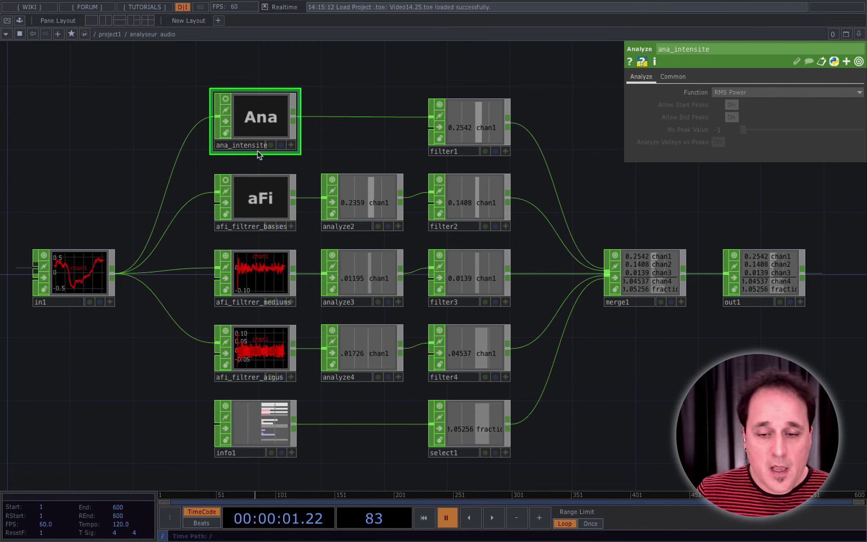
# Step: Rename the analyze2 node fed by the bass filter as ana_puissance_graves
pyautogui.click(354, 201)
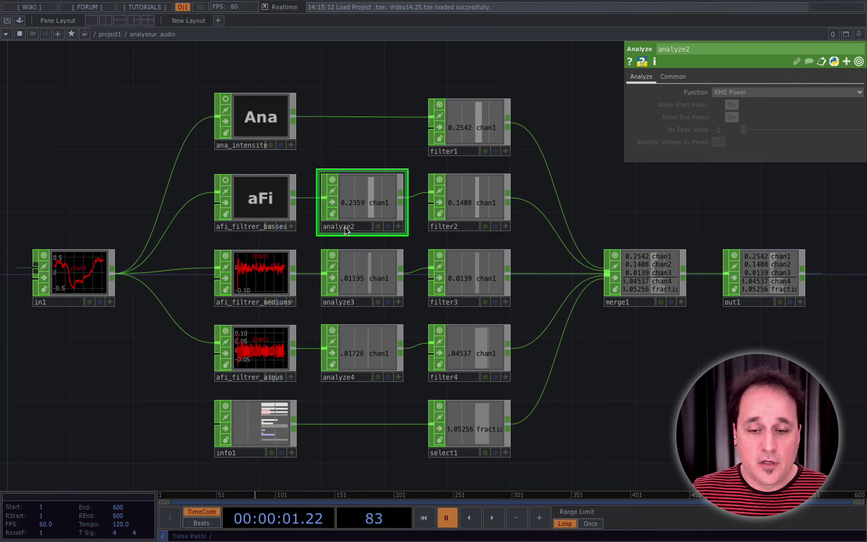
pyautogui.click(360, 226)
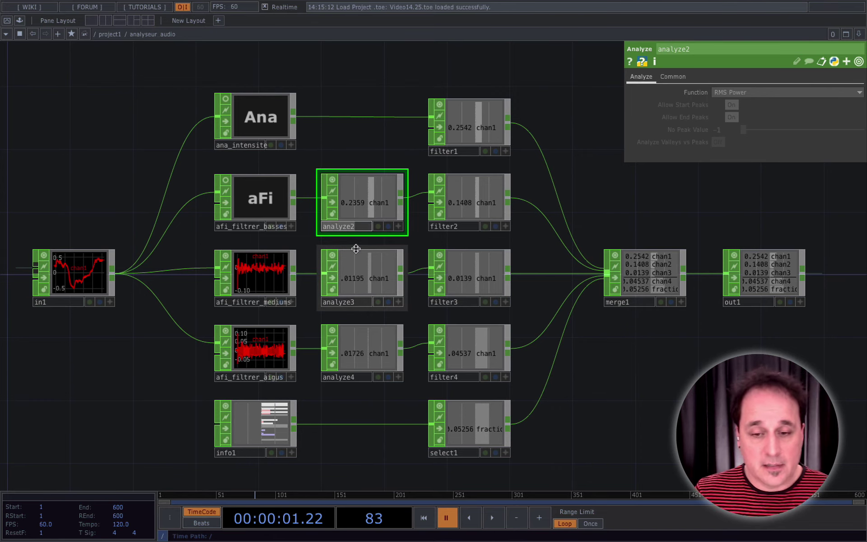
pyautogui.write('ana_')
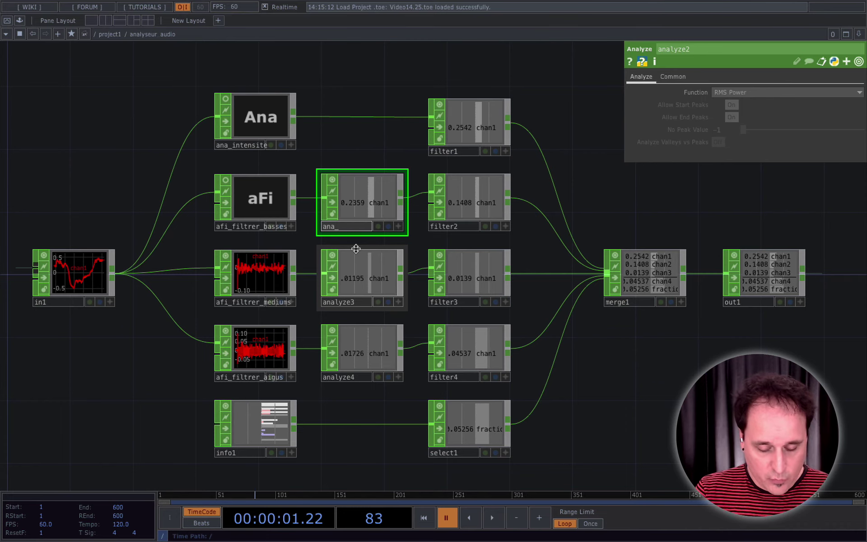
pyautogui.write('puissan')
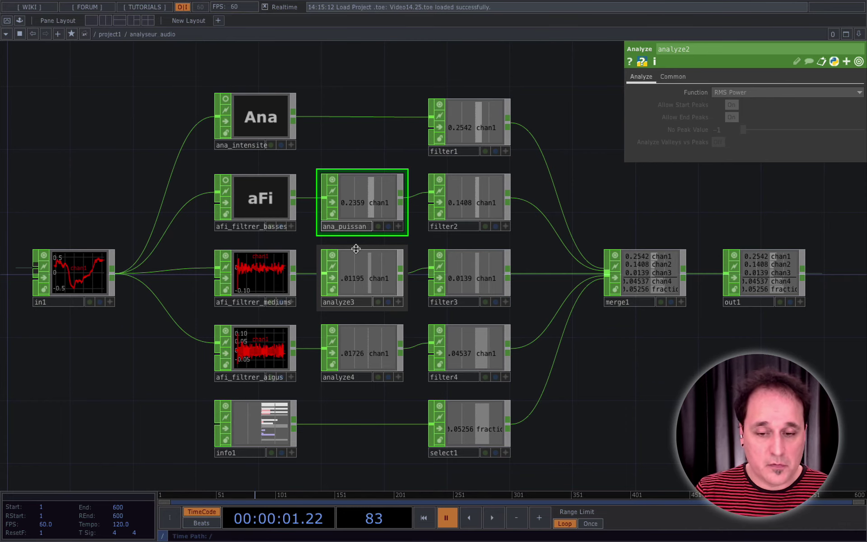
pyautogui.write('ece_')
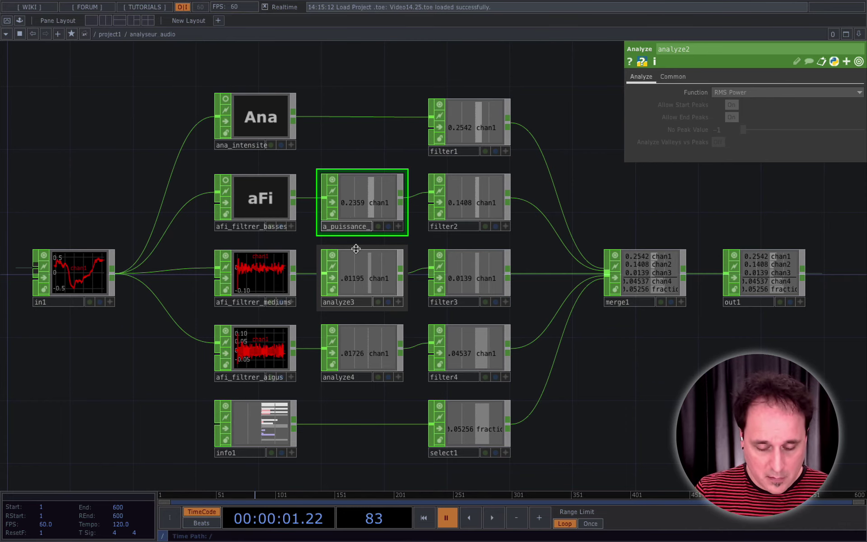
pyautogui.write('_grave')
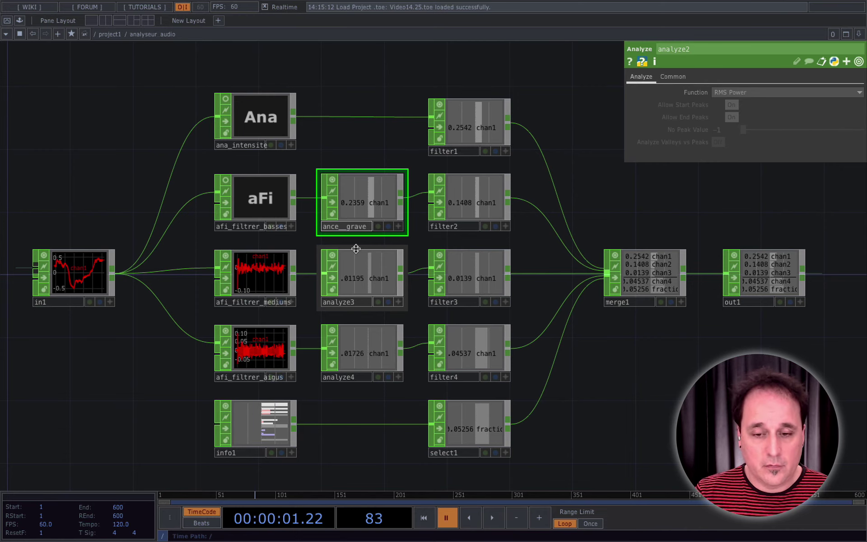
pyautogui.press('BackSpace')
pyautogui.press('BackSpace')
pyautogui.press('BackSpace')
pyautogui.press('BackSpace')
pyautogui.press('BackSpace')
pyautogui.press('BackSpace')
pyautogui.write('graves')
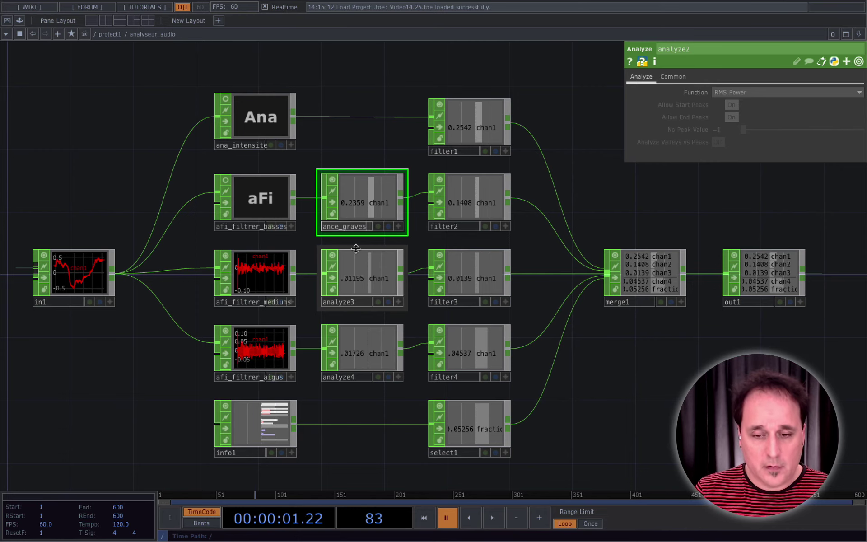
pyautogui.press('Return')
# Step: Rename the analyze3 node fed by the mediums filter as ana_puissance_mediums
pyautogui.scroll(1, 353, 236)
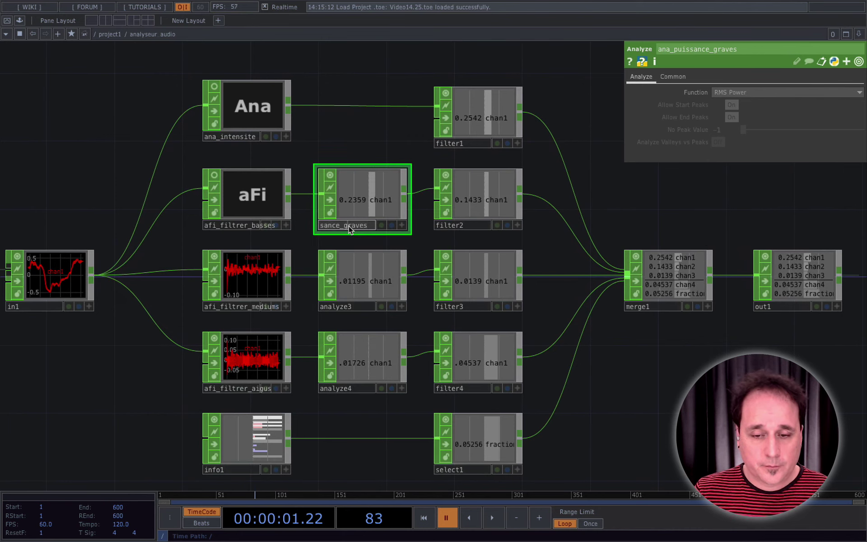
pyautogui.click(339, 307)
pyautogui.hotkey('ctrl', 'v')
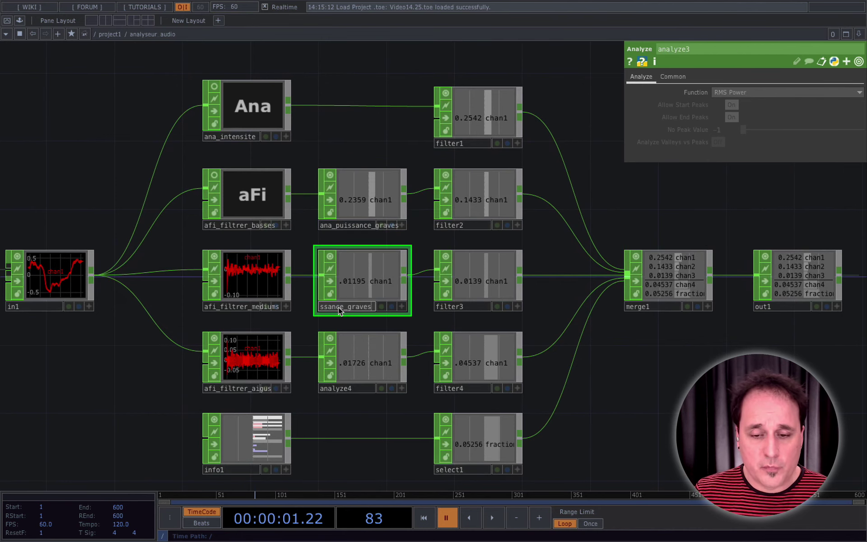
pyautogui.press('BackSpace')
pyautogui.press('BackSpace')
pyautogui.press('BackSpace')
pyautogui.write('me')
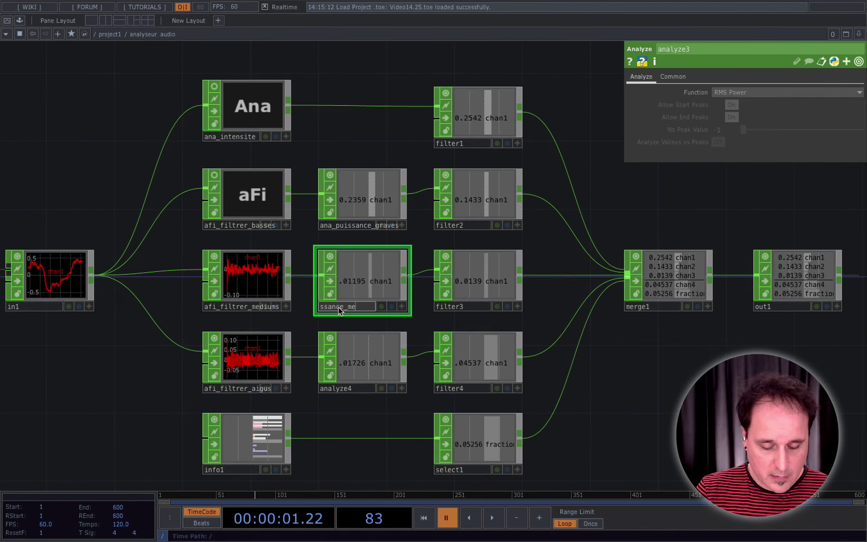
pyautogui.write('diums')
pyautogui.press('Return')
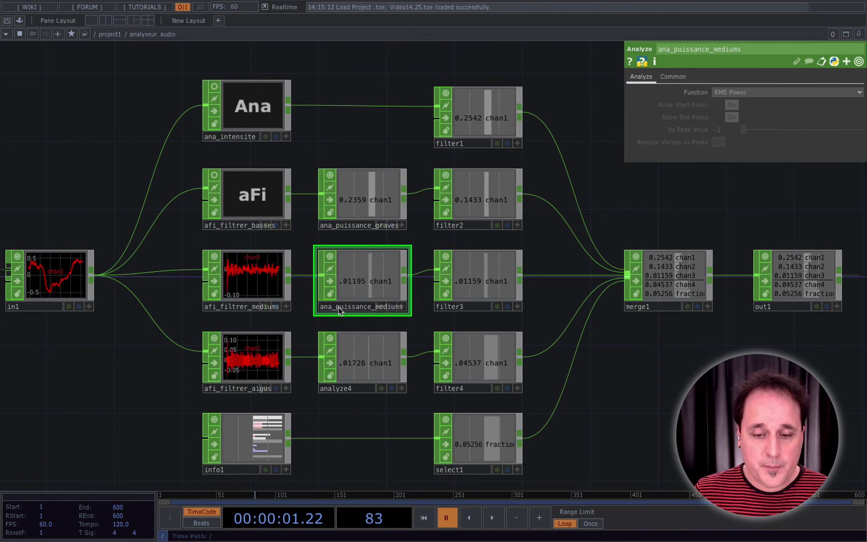
# Step: Rename the analyze4 node fed by the aigus filter as ana_puissance_aigus
pyautogui.click(347, 389)
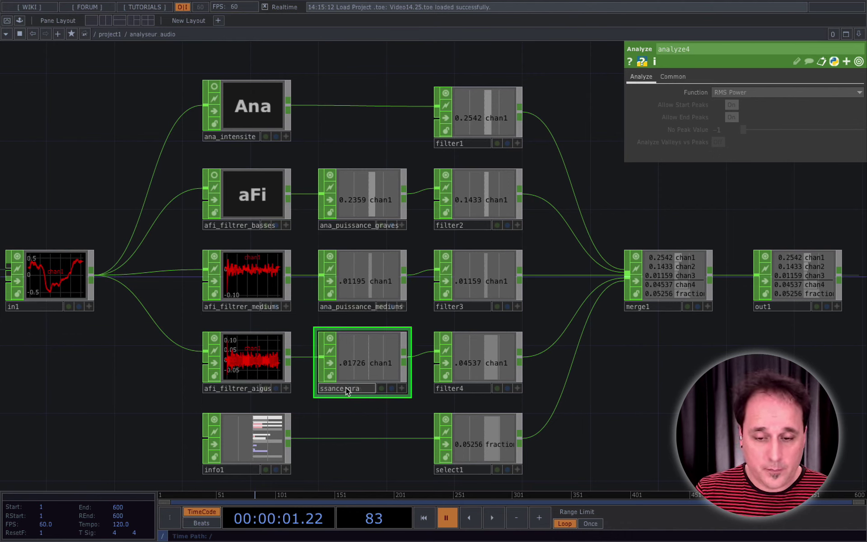
pyautogui.write('ai')
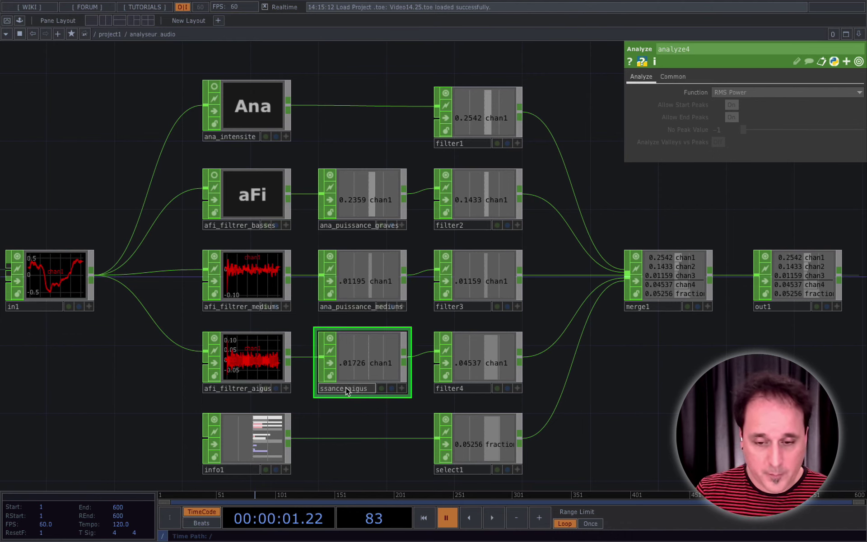
pyautogui.write('gus')
pyautogui.press('Return')
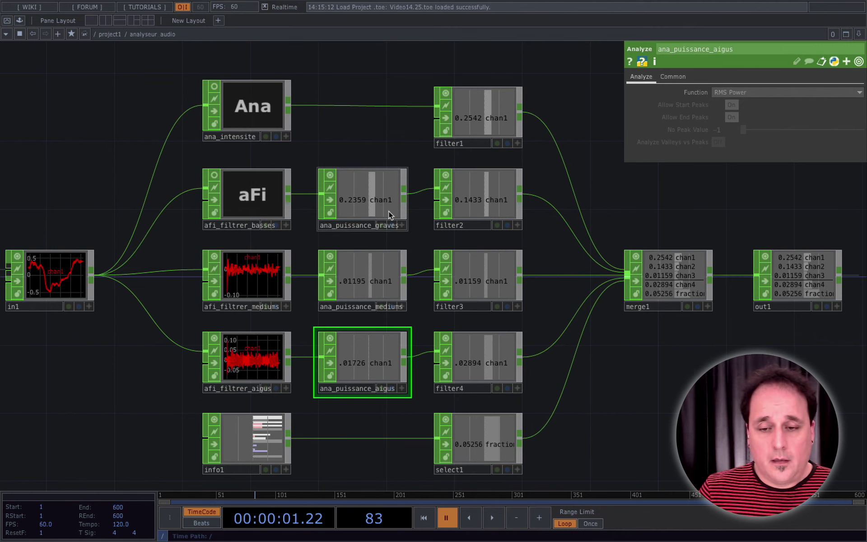
# Step: Turn off the viewer of filter1 and rename the node ftr_adoucir_intensite
pyautogui.scroll(-1, 365, 164)
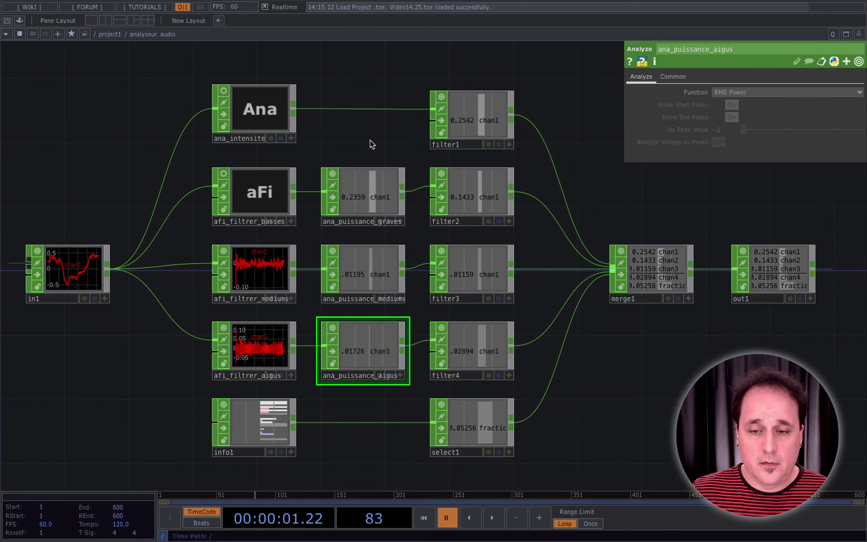
pyautogui.moveTo(370, 140); pyautogui.dragTo(350, 125)
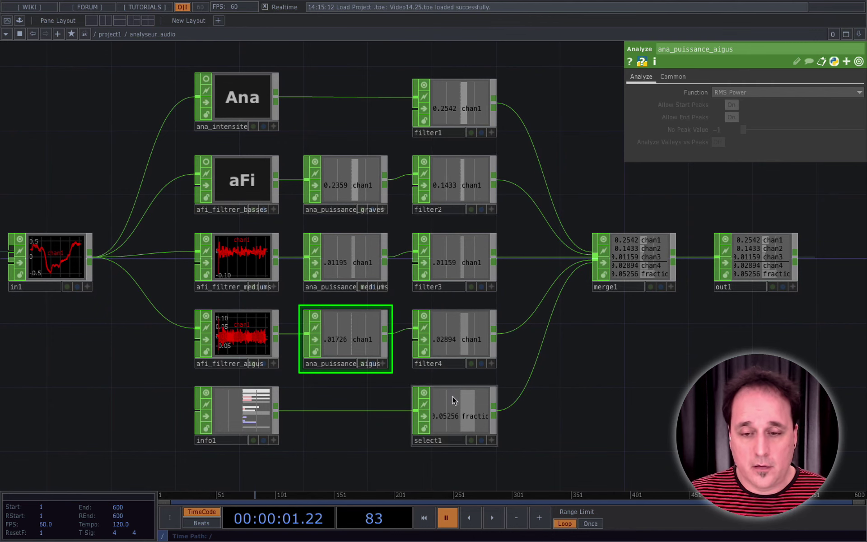
pyautogui.click(465, 113)
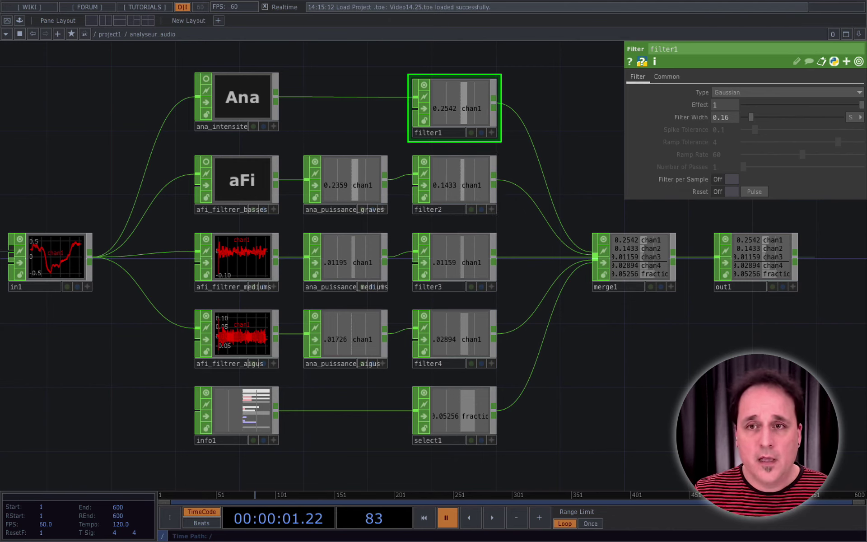
pyautogui.click(425, 86)
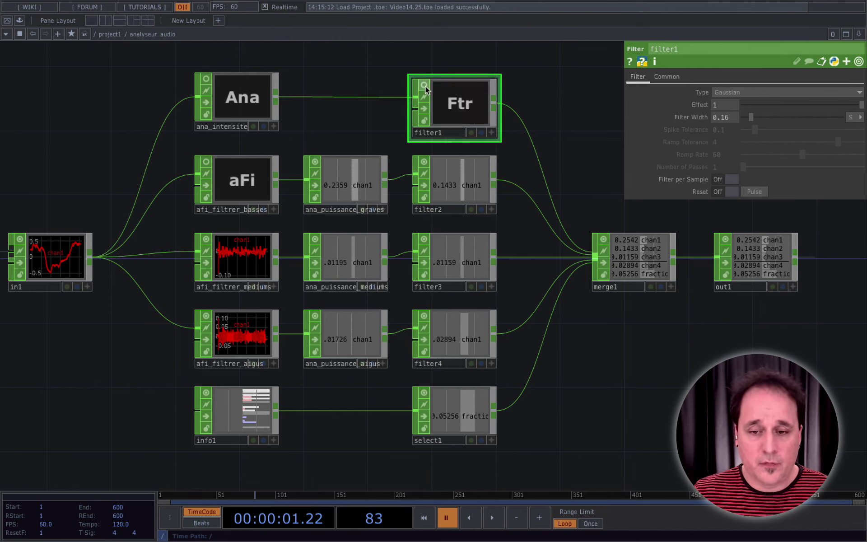
pyautogui.doubleClick(430, 133)
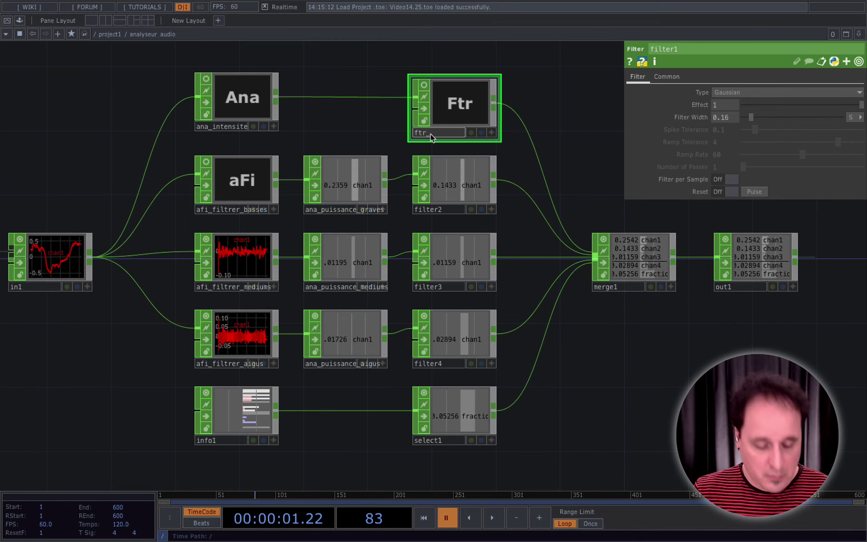
pyautogui.write('ftr_adoucir_')
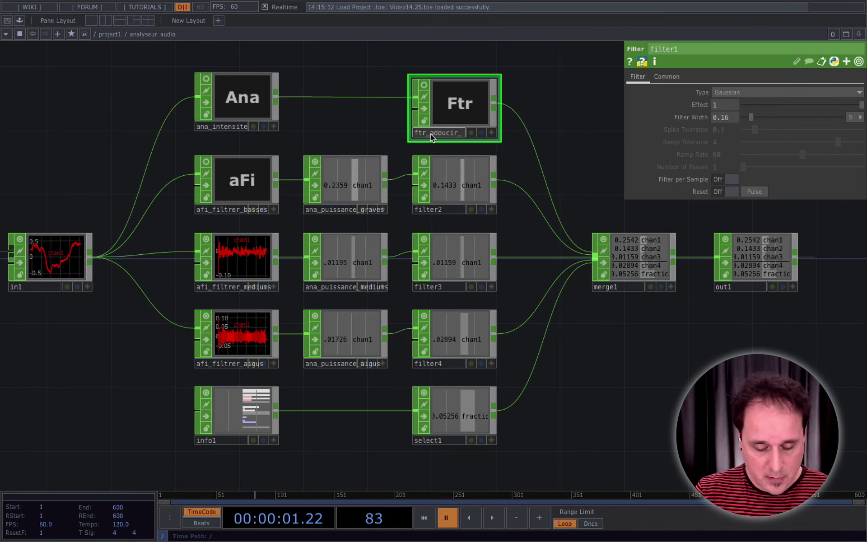
pyautogui.write('intensite')
pyautogui.press('Return')
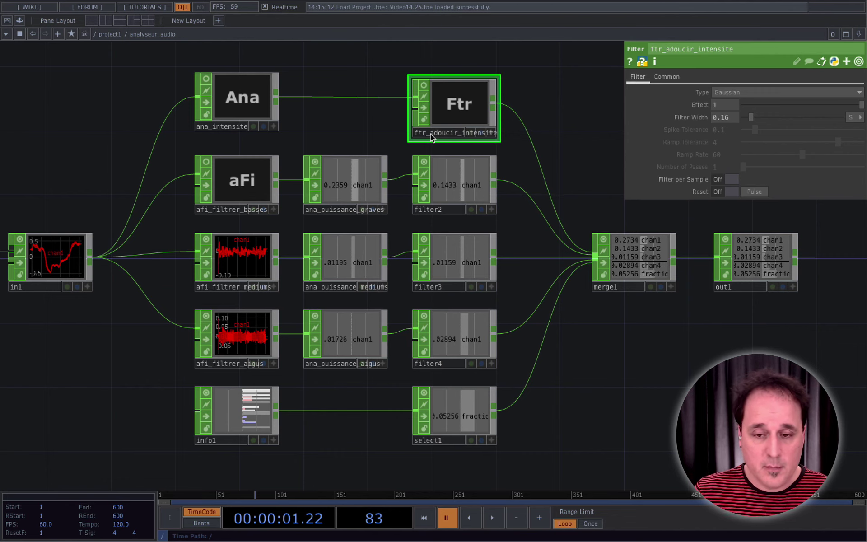
# Step: Rename the filter2 node fed by ana_puissance_graves as ftr_adoucir_graves
pyautogui.click(444, 214)
pyautogui.write('ftr_adoucir_intensite')
pyautogui.press('BackSpace')
pyautogui.press('BackSpace')
pyautogui.press('BackSpace')
pyautogui.press('BackSpace')
pyautogui.press('BackSpace')
pyautogui.press('BackSpace')
pyautogui.press('BackSpace')
pyautogui.press('BackSpace')
pyautogui.press('BackSpace')
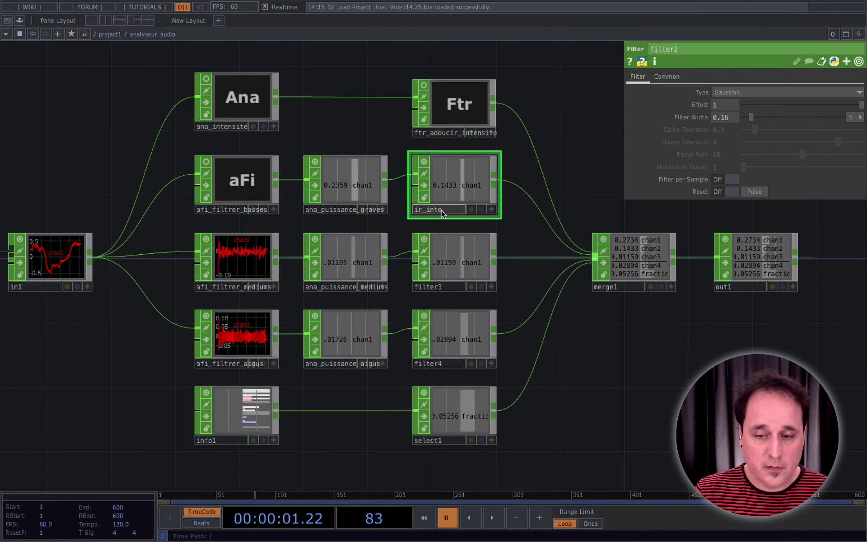
pyautogui.write('graves')
pyautogui.press('Return')
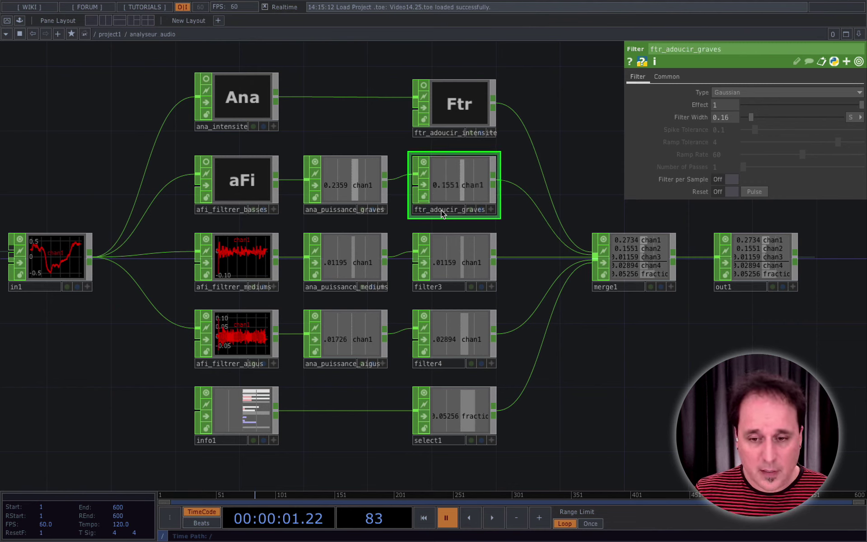
# Step: Rename the filter3 node fed by ana_puissance_mediums as ftr_adoucir_mediums
pyautogui.click(437, 289)
pyautogui.write('ftr_adoucir_intensite')
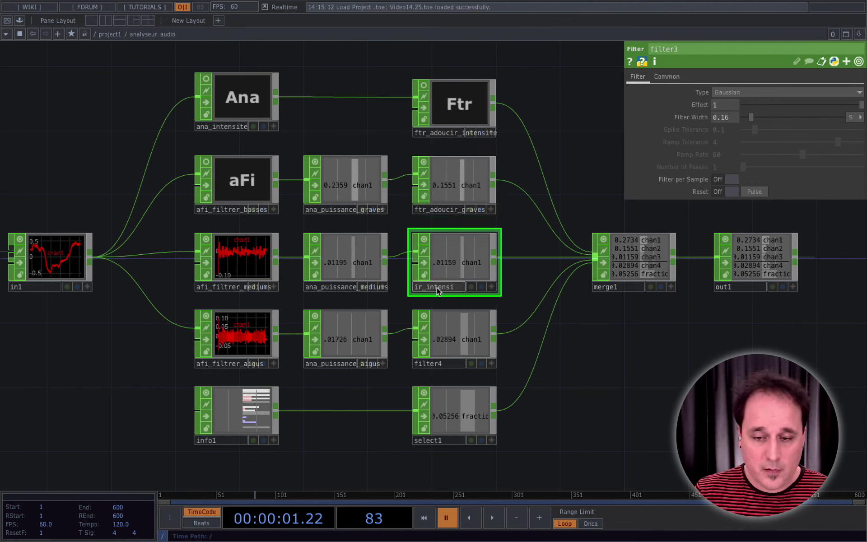
pyautogui.write('medi')
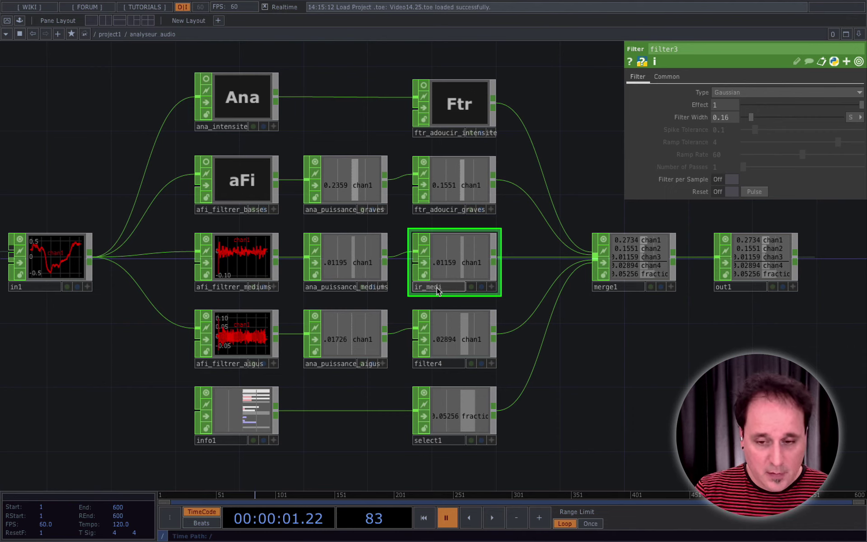
pyautogui.write('ums')
pyautogui.press('Return')
# Step: Rename the filter4 node fed by ana_puissance_aigus as ftr_adoucir_aigus
pyautogui.click(441, 365)
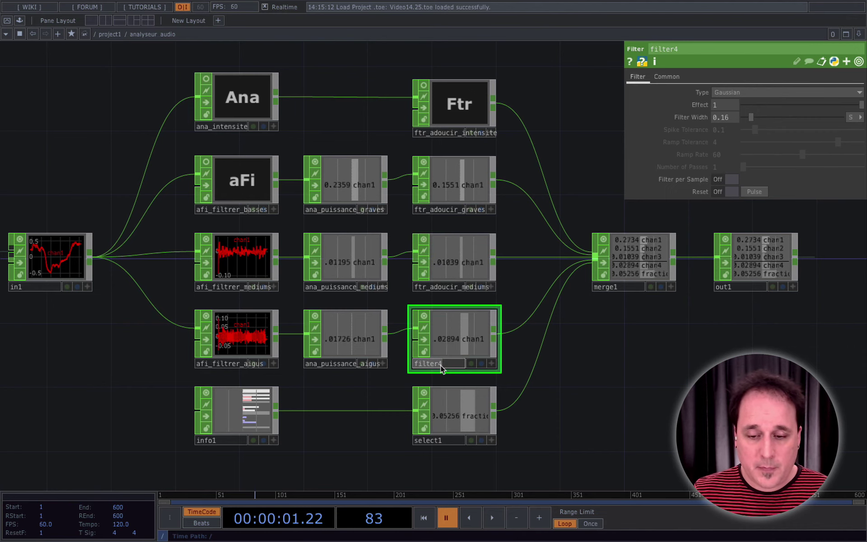
pyautogui.hotkey('ctrl', 'v')
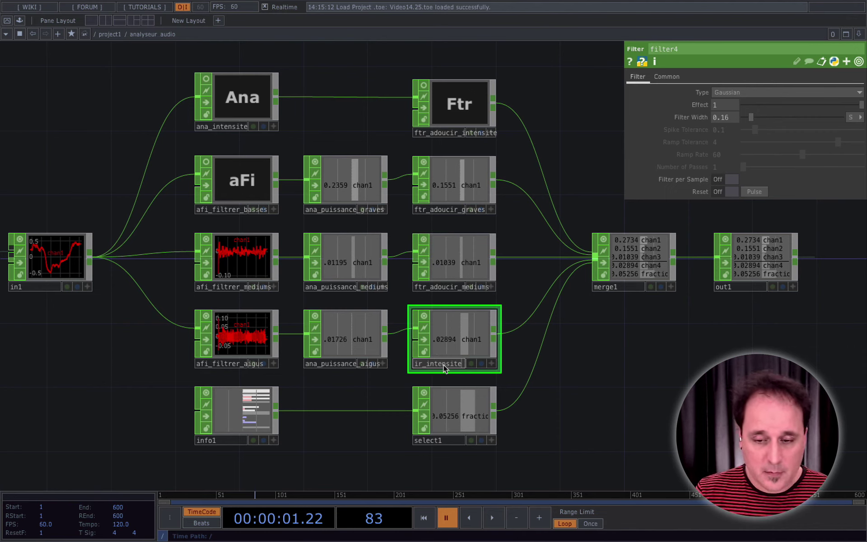
pyautogui.press('BackSpace')
pyautogui.press('BackSpace')
pyautogui.press('BackSpace')
pyautogui.press('BackSpace')
pyautogui.press('BackSpace')
pyautogui.press('BackSpace')
pyautogui.press('BackSpace')
pyautogui.press('BackSpace')
pyautogui.press('BackSpace')
pyautogui.write('a')
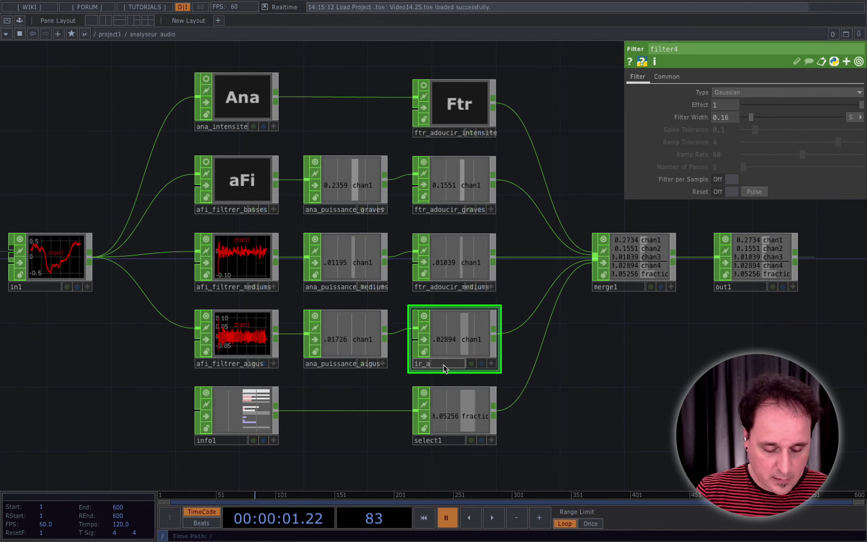
pyautogui.write('igus')
pyautogui.press('Return')
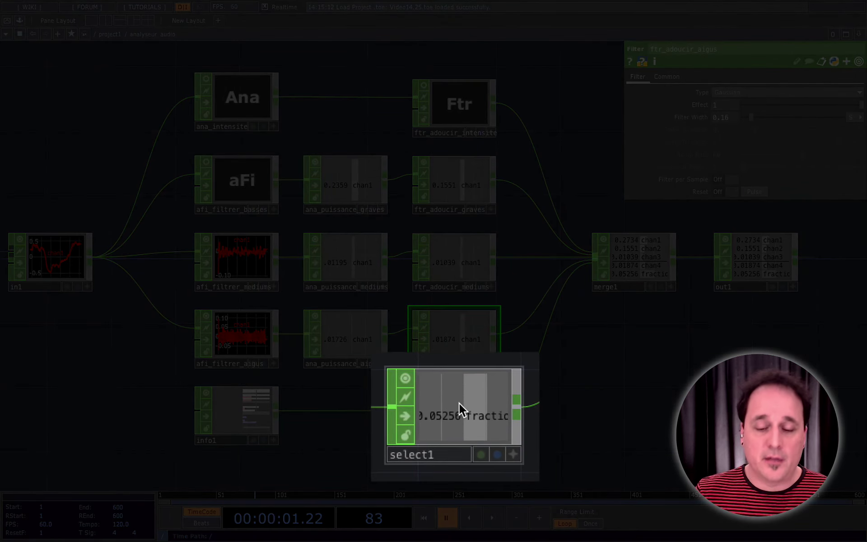
# Step: Turn off the viewer of select1 and rename the node sel_fraction
pyautogui.click(435, 428)
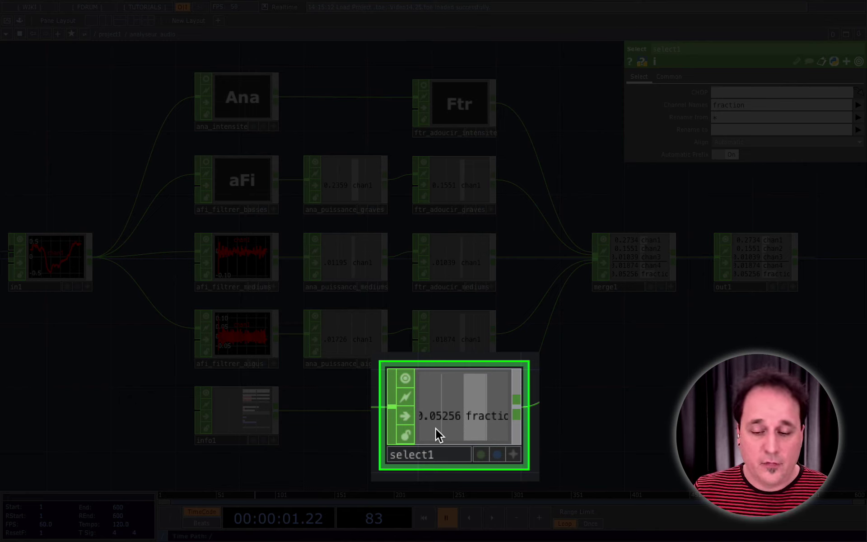
pyautogui.click(410, 456)
pyautogui.click(404, 383)
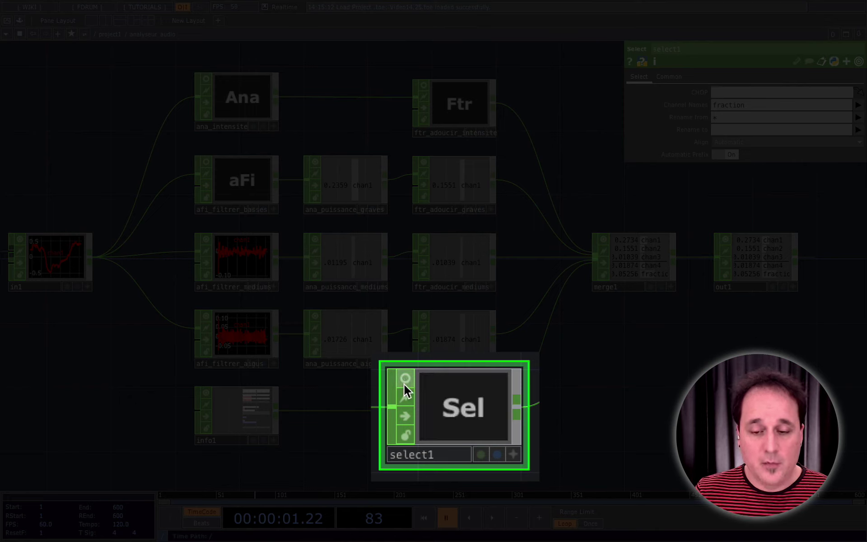
pyautogui.click(412, 452)
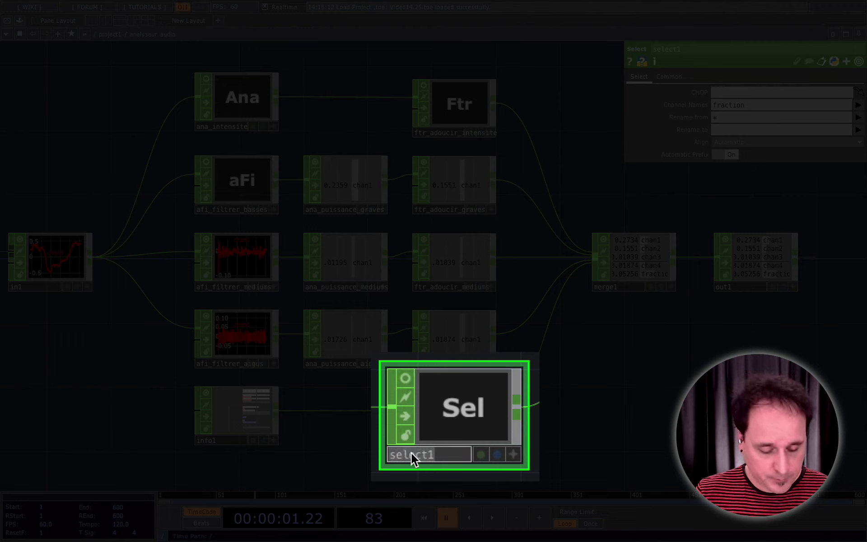
pyautogui.write('sel_fraction')
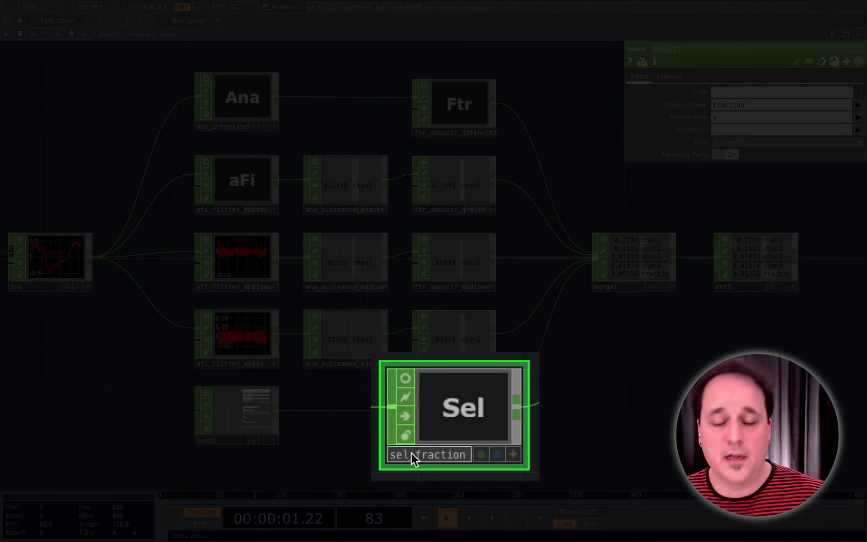
pyautogui.press('Return')
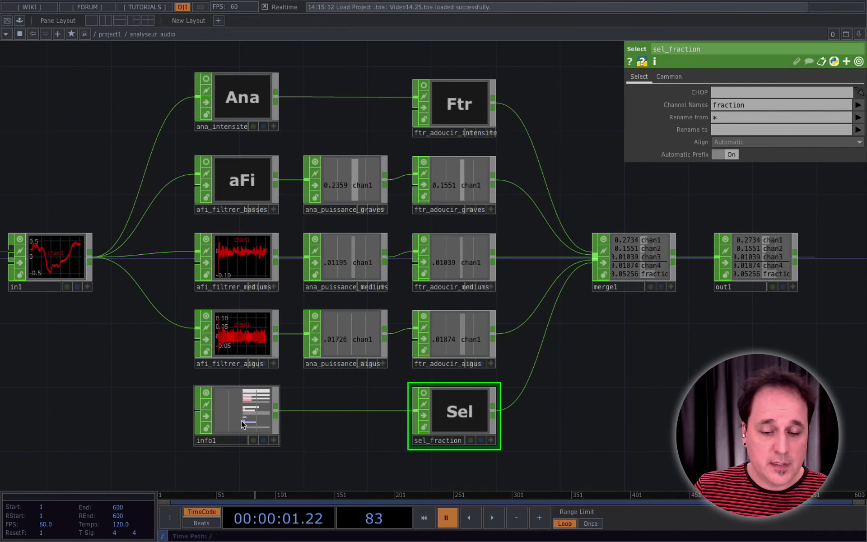
# Step: Turn off the viewer of info1 and rename the node info_audio
pyautogui.click(241, 421)
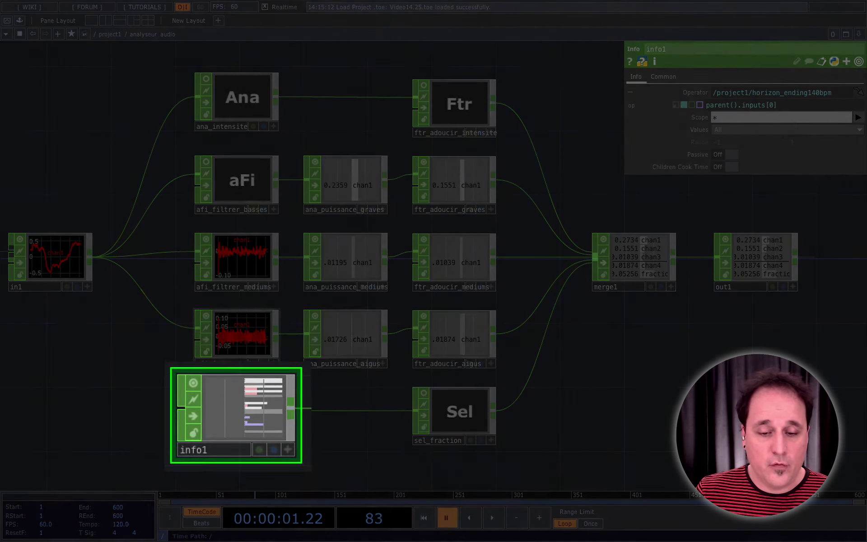
pyautogui.click(187, 377)
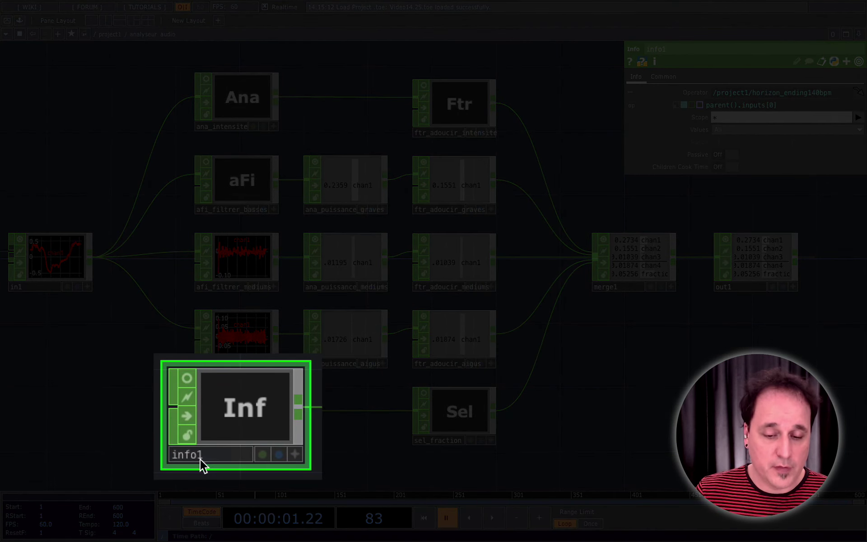
pyautogui.click(213, 457)
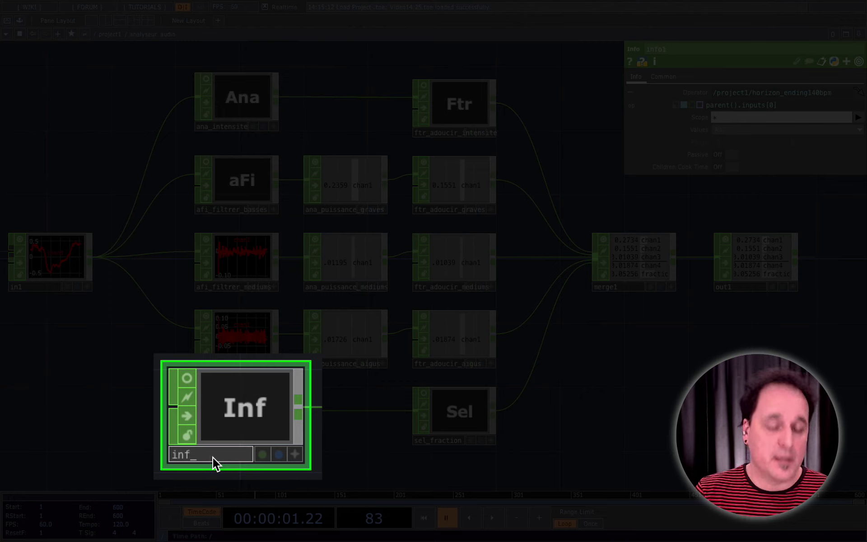
pyautogui.press('Escape')
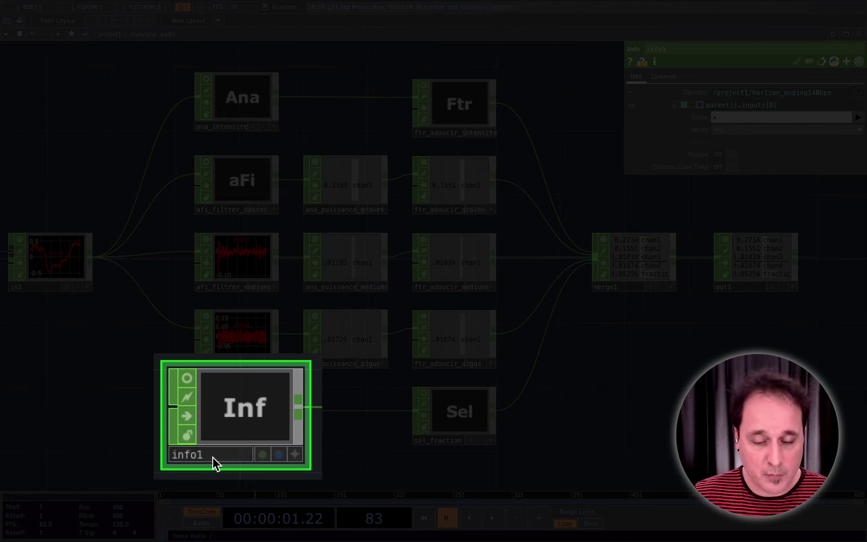
pyautogui.click(213, 457)
pyautogui.press('BackSpace')
pyautogui.write('_au')
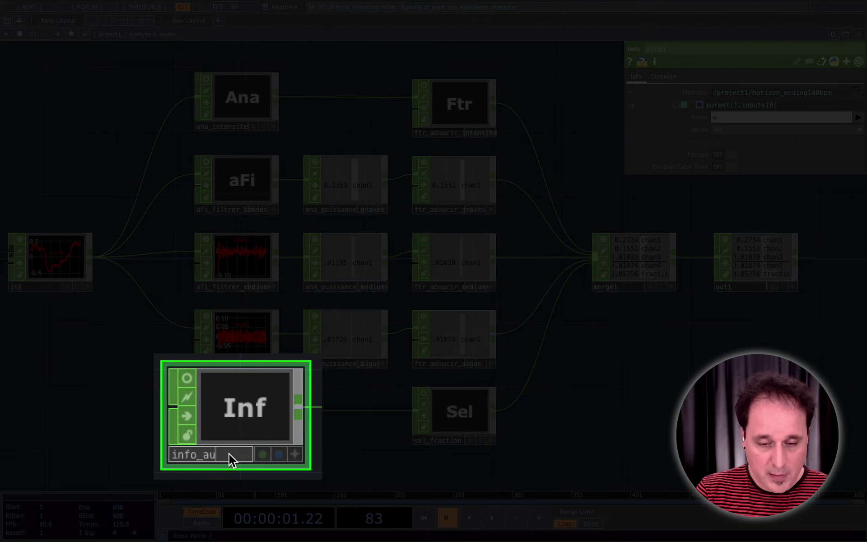
pyautogui.write('dio')
pyautogui.press('Return')
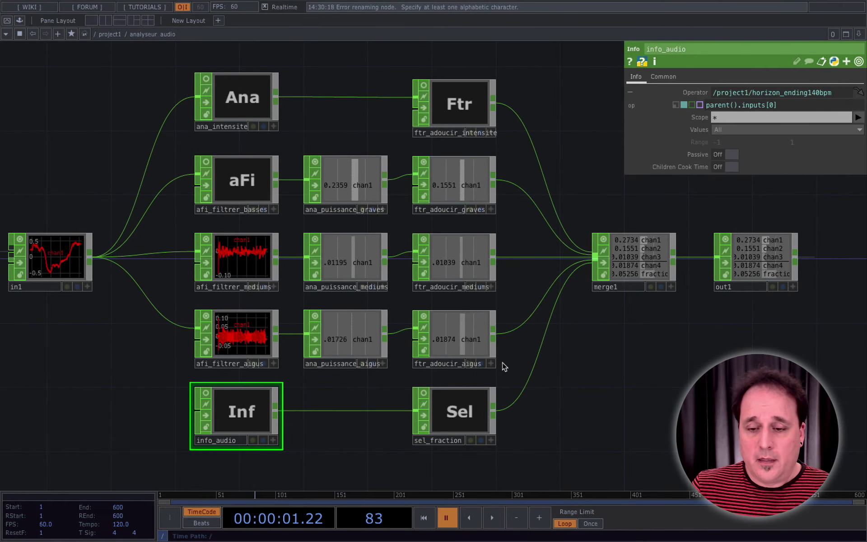
# Step: Move the merge1 and out1 nodes together farther from the filter nodes to make room for another column
pyautogui.moveTo(503, 364); pyautogui.dragTo(573, 372, button='middle')
pyautogui.moveTo(573, 372); pyautogui.dragTo(535, 377)
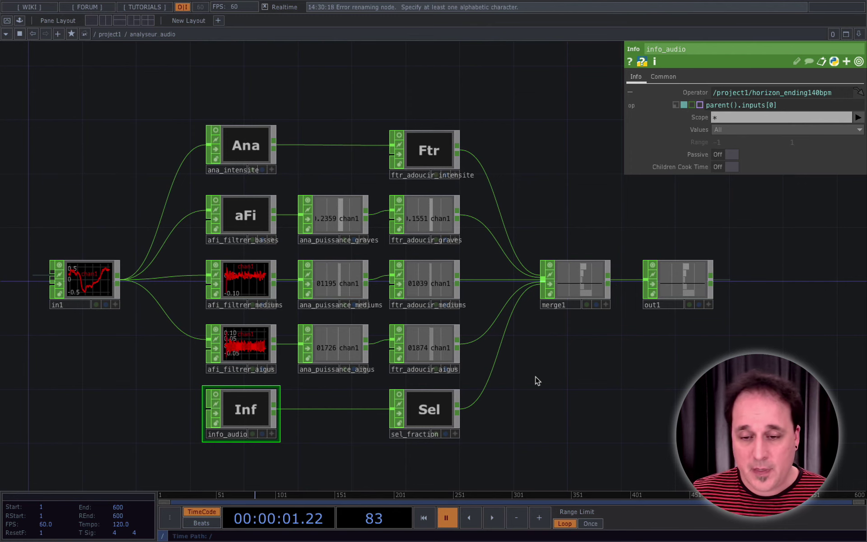
pyautogui.scroll(4, 535, 376)
pyautogui.moveTo(611, 378); pyautogui.dragTo(500, 395)
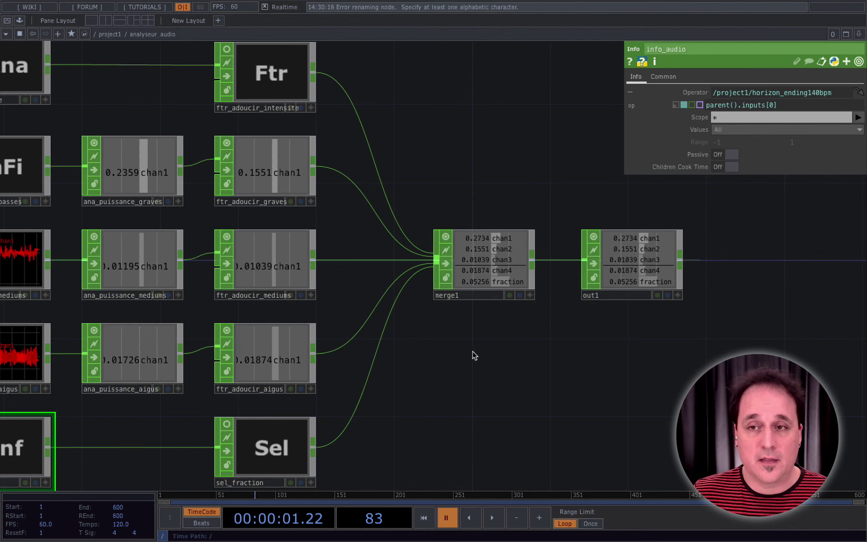
pyautogui.scroll(-2, 472, 368)
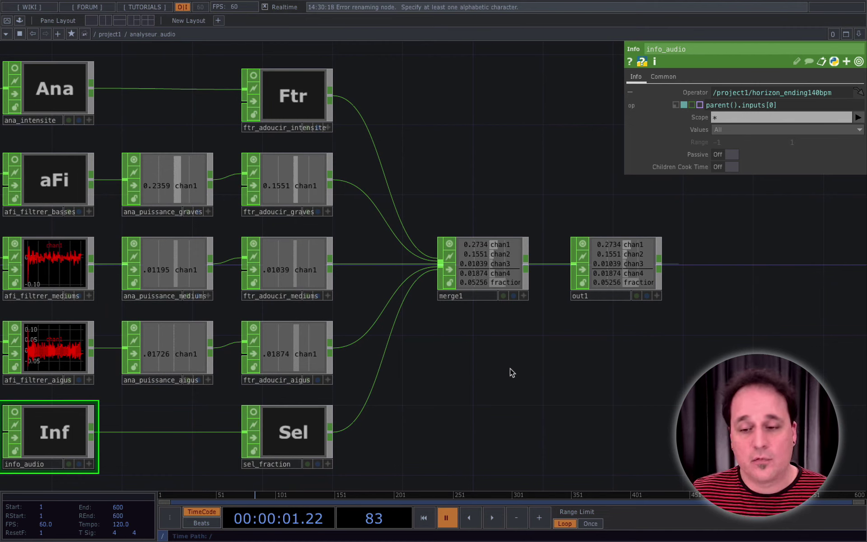
pyautogui.moveTo(722, 223); pyautogui.dragTo(460, 342, button='right')
pyautogui.moveTo(472, 284); pyautogui.dragTo(597, 281)
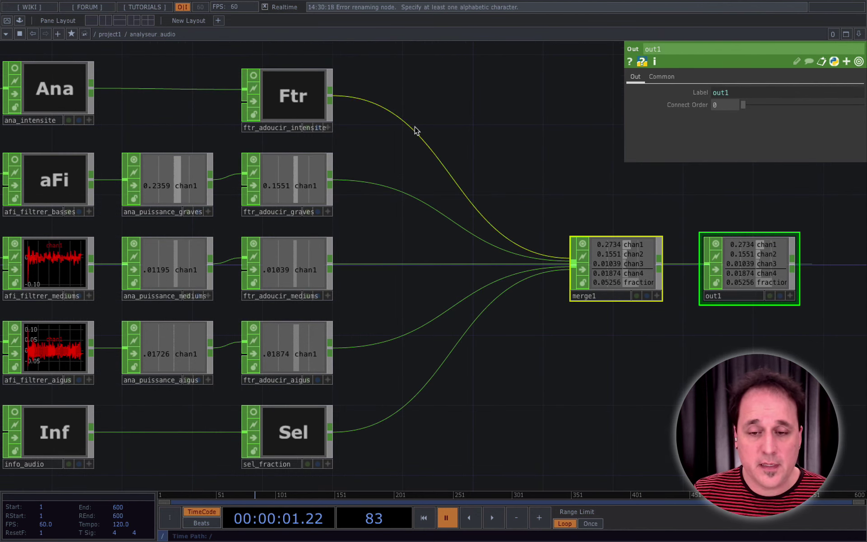
# Step: Insert a Rename CHOP on the wire between ftr_adoucir_intensite and merge1, placed beside the filter node
pyautogui.rightClick(390, 115)
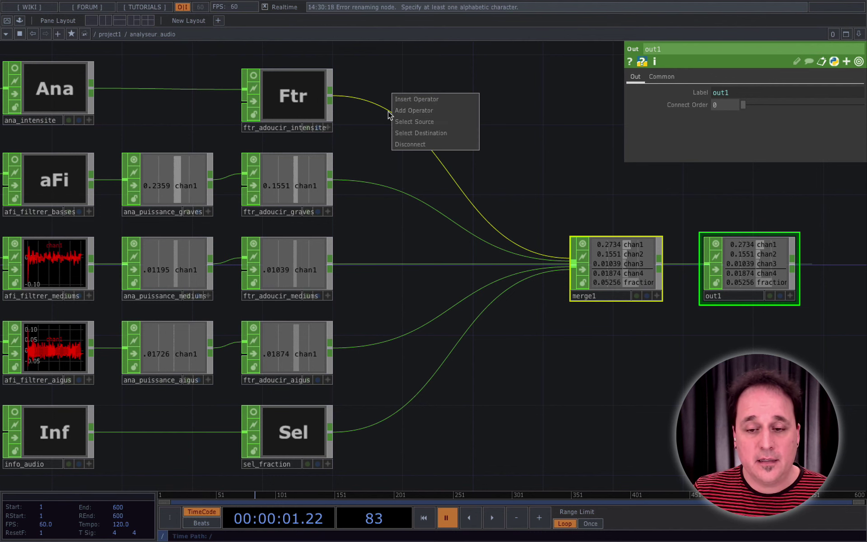
pyautogui.click(398, 100)
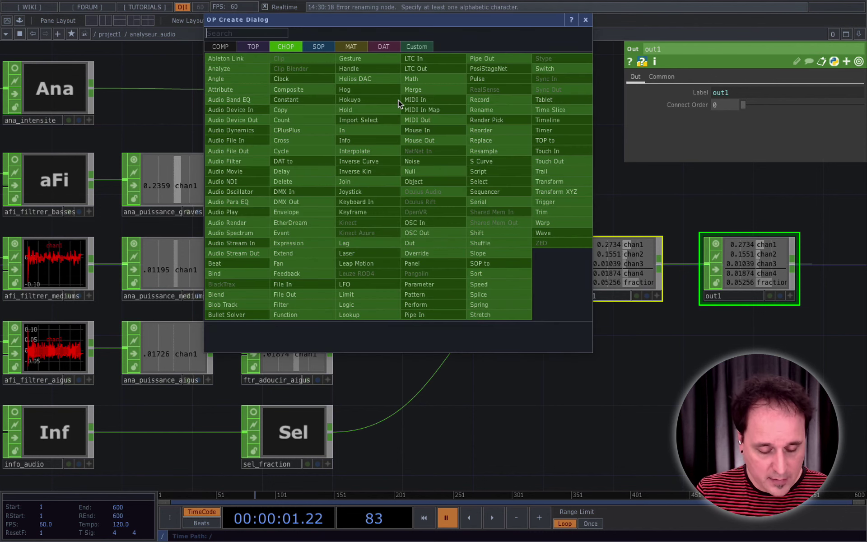
pyautogui.click(481, 109)
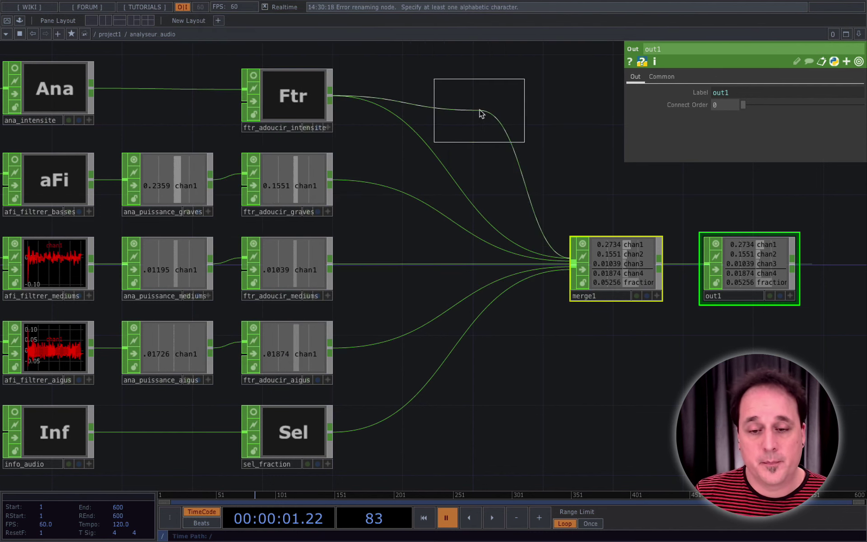
pyautogui.click(424, 106)
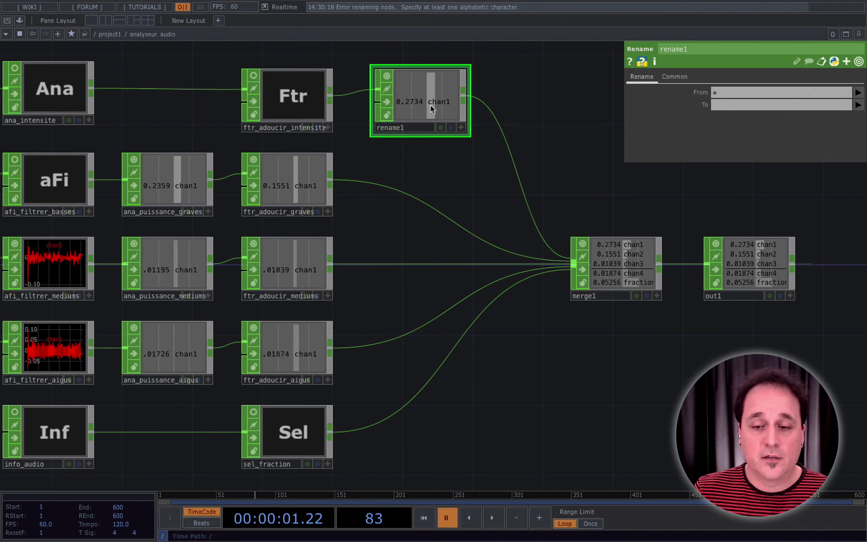
# Step: Set the Rename CHOP after ftr_adoucir_intensite to output its channel under the name intensite
pyautogui.click(770, 108)
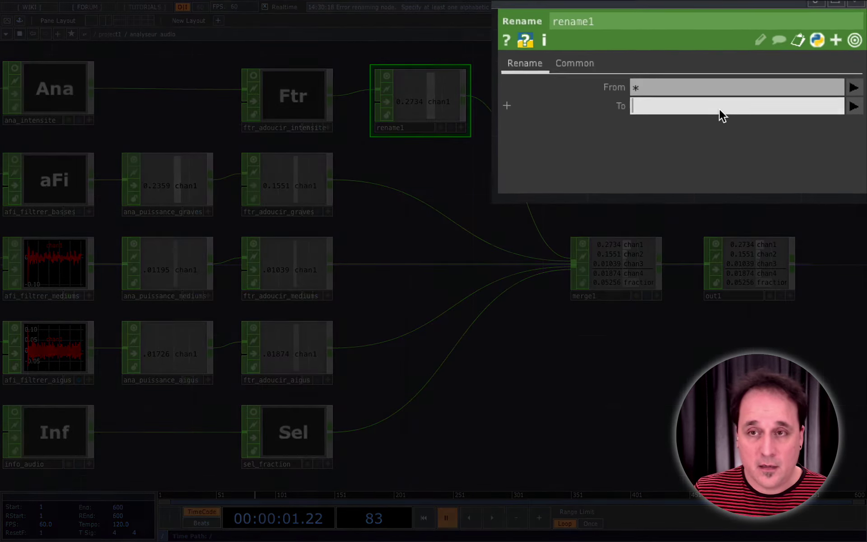
pyautogui.write('intensite')
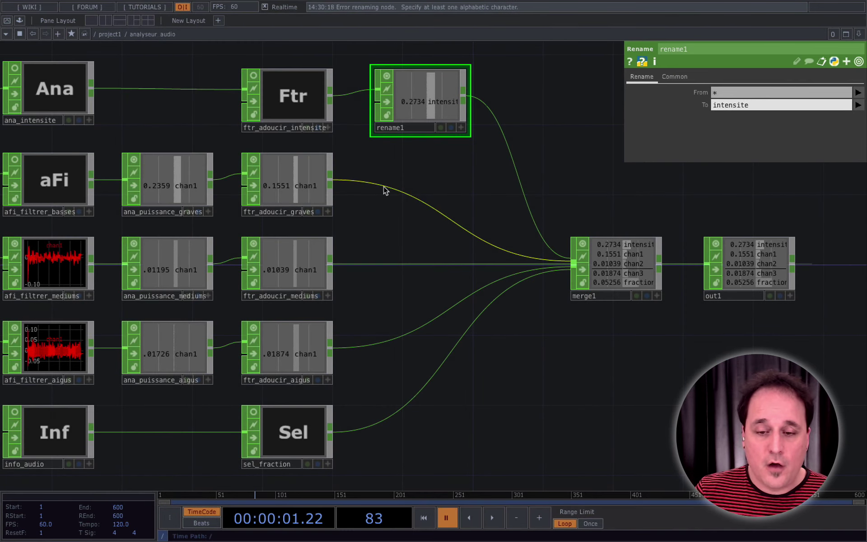
# Step: Insert a Rename CHOP on the wire between ftr_adoucir_graves and merge1 and name its channel graves
pyautogui.rightClick(384, 186)
pyautogui.click(410, 178)
pyautogui.write('ren')
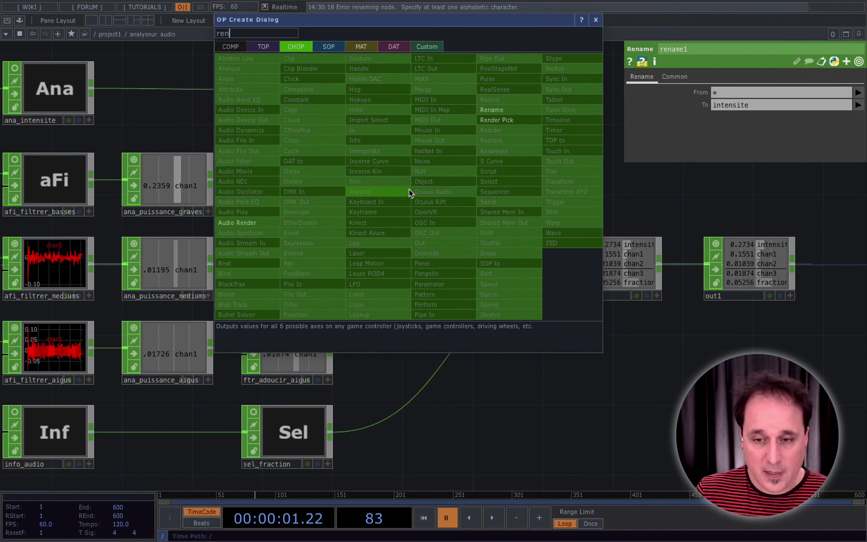
pyautogui.click(537, 110)
pyautogui.click(424, 197)
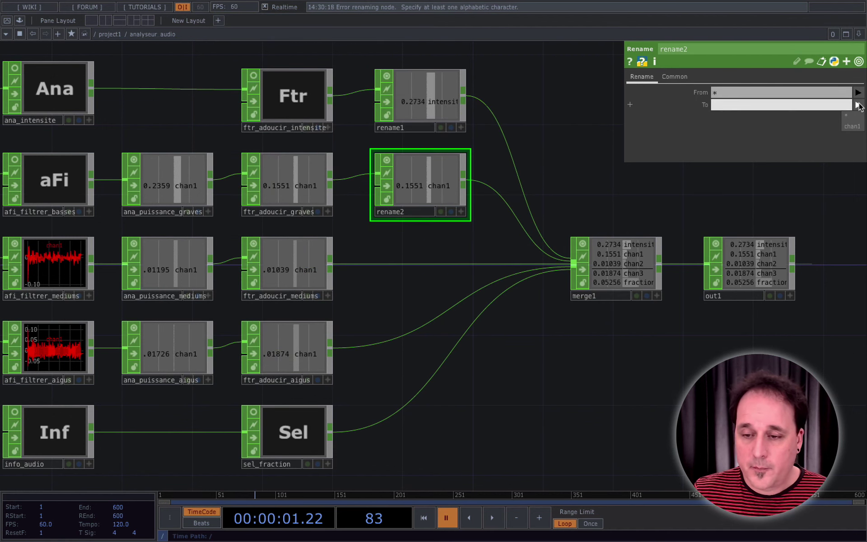
pyautogui.write('graves')
pyautogui.press('Return')
# Step: Insert a Rename CHOP between ftr_adoucir_mediums and merge1 and name its channel mediums
pyautogui.press('Tab')
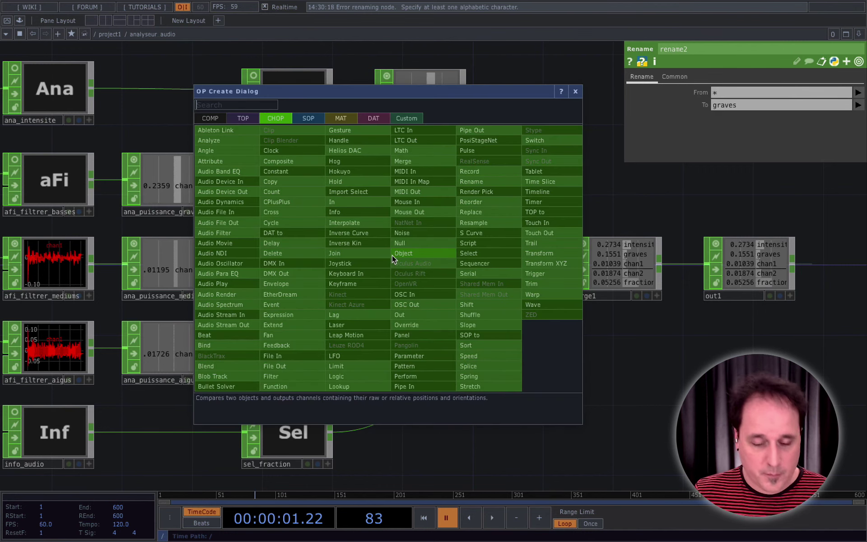
pyautogui.write('ren')
pyautogui.press('Return')
pyautogui.click(424, 270)
pyautogui.click(734, 107)
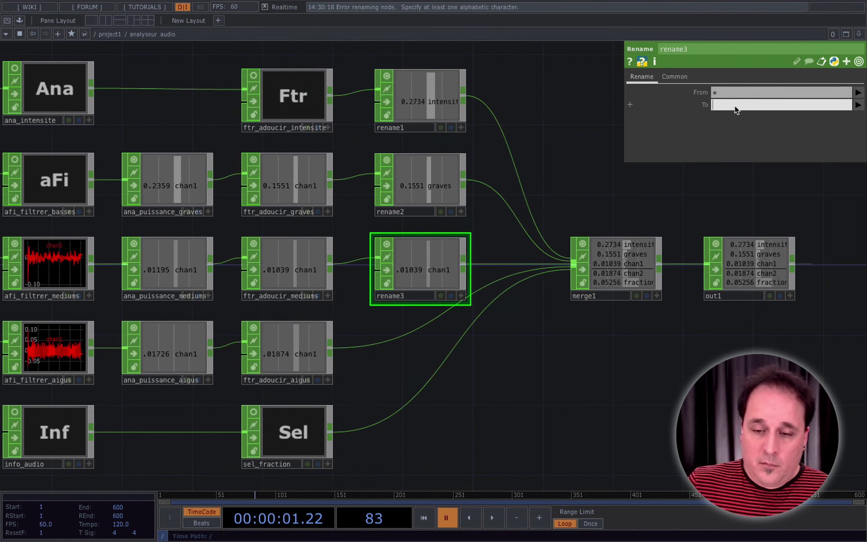
pyautogui.write('mediums')
pyautogui.press('Return')
# Step: Insert a Rename CHOP between ftr_adoucir_aigus and merge1, beside the filter node, and name its channel aigus
pyautogui.press('Tab')
pyautogui.write('ren')
pyautogui.press('Return')
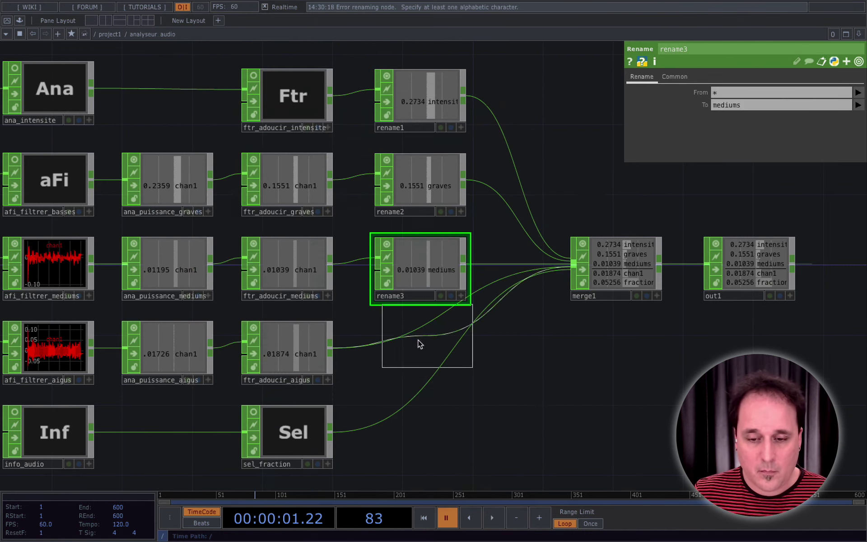
pyautogui.click(412, 352)
pyautogui.click(720, 104)
pyautogui.write('aigus')
pyautogui.press('Return')
pyautogui.moveTo(406, 346); pyautogui.dragTo(413, 346)
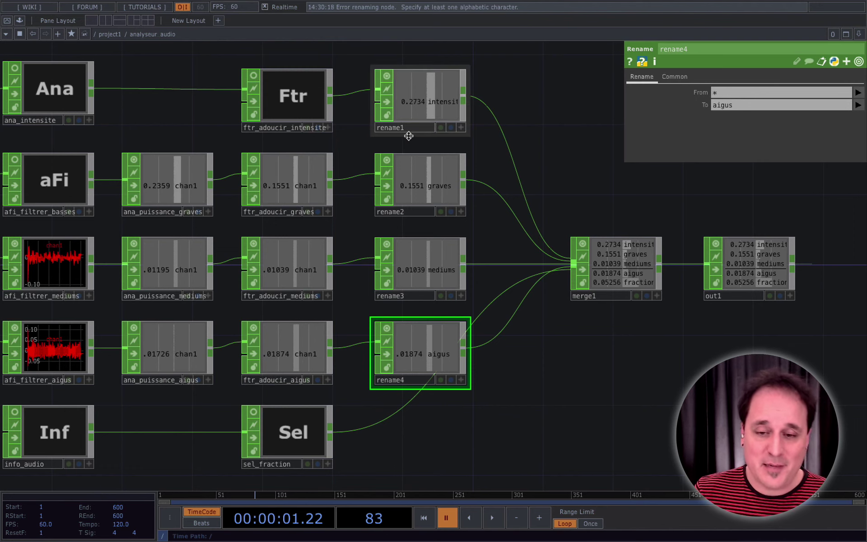
# Step: Turn off the viewer of rename1 and rename the node rnm_intensite
pyautogui.click(387, 77)
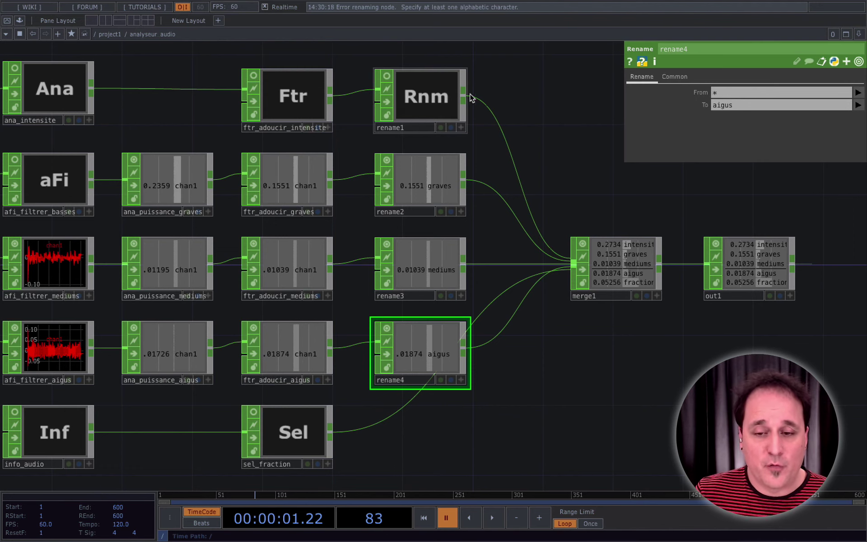
pyautogui.click(402, 128)
pyautogui.write('rnm_')
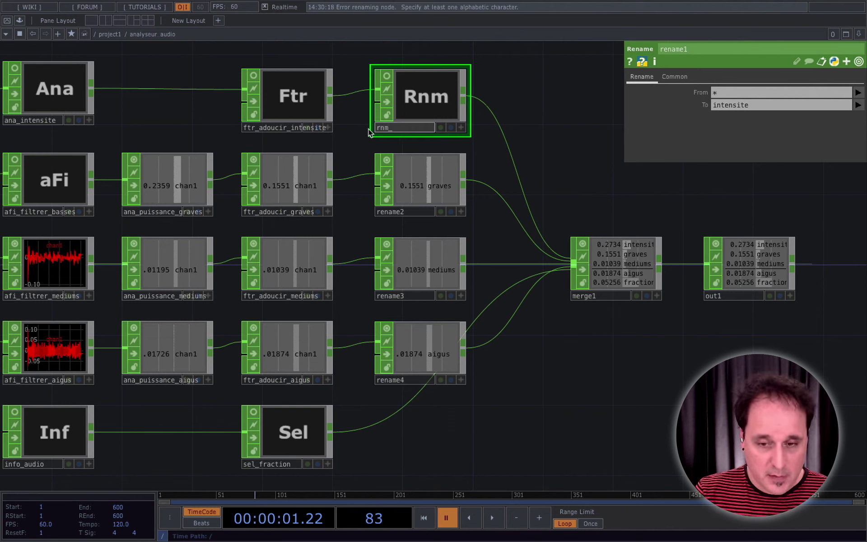
pyautogui.write('inten')
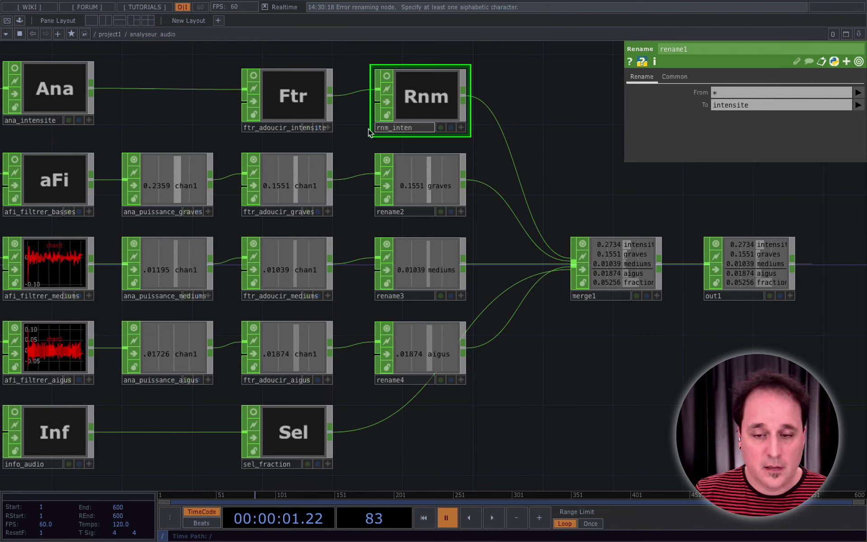
pyautogui.write('site')
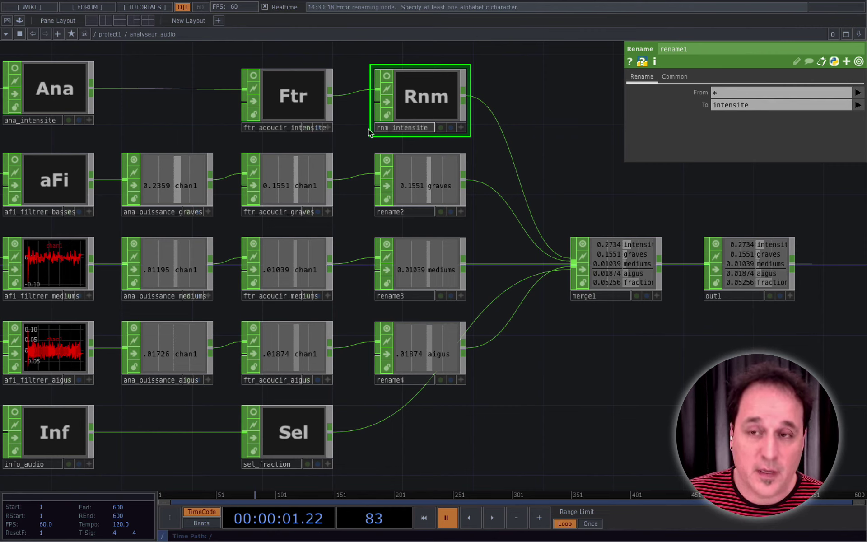
pyautogui.press('Return')
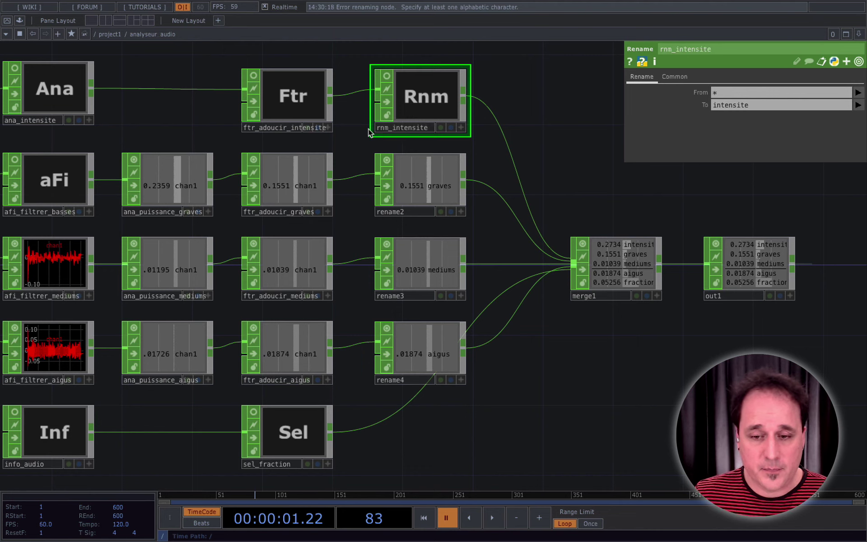
# Step: Rename the rename2 node rnm_graves, reusing the copied name of the rnm_intensite node
pyautogui.hotkey('ctrl', 'c')
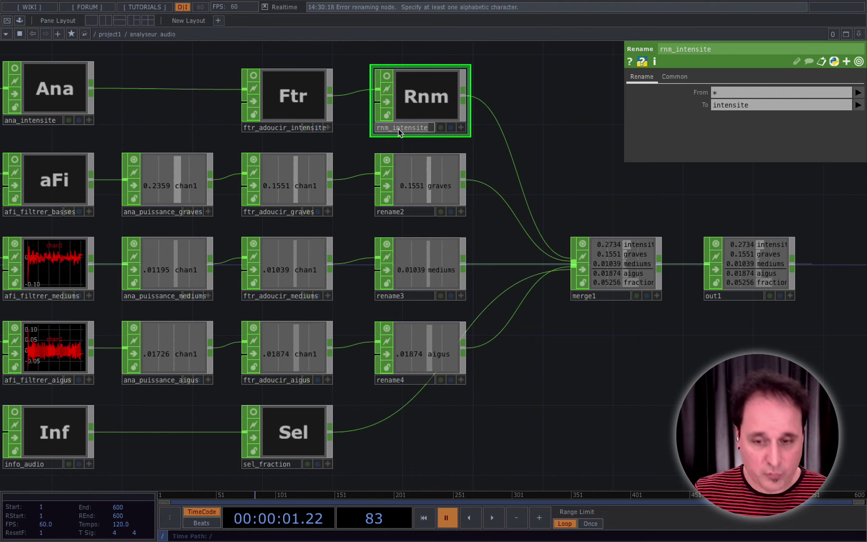
pyautogui.click(393, 212)
pyautogui.hotkey('ctrl', 'v')
pyautogui.press('BackSpace')
pyautogui.press('BackSpace')
pyautogui.press('BackSpace')
pyautogui.press('BackSpace')
pyautogui.press('BackSpace')
pyautogui.press('BackSpace')
pyautogui.press('BackSpace')
pyautogui.press('BackSpace')
pyautogui.press('BackSpace')
pyautogui.write('graves')
pyautogui.press('Return')
# Step: Rename the rename3 node rnm_mediums and the rename4 node rnm_aigus
pyautogui.click(399, 296)
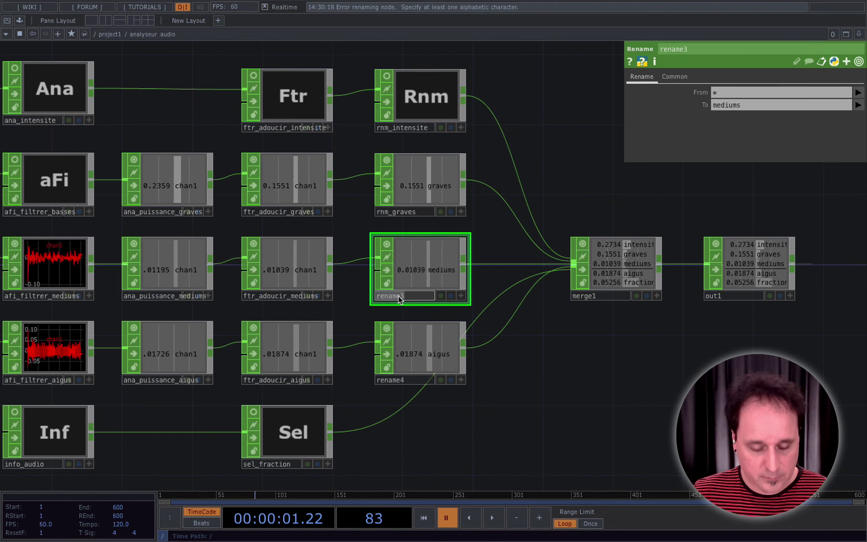
pyautogui.write('rnm_mediums')
pyautogui.press('Return')
pyautogui.click(397, 381)
pyautogui.write('rnm_aigus')
pyautogui.press('Return')
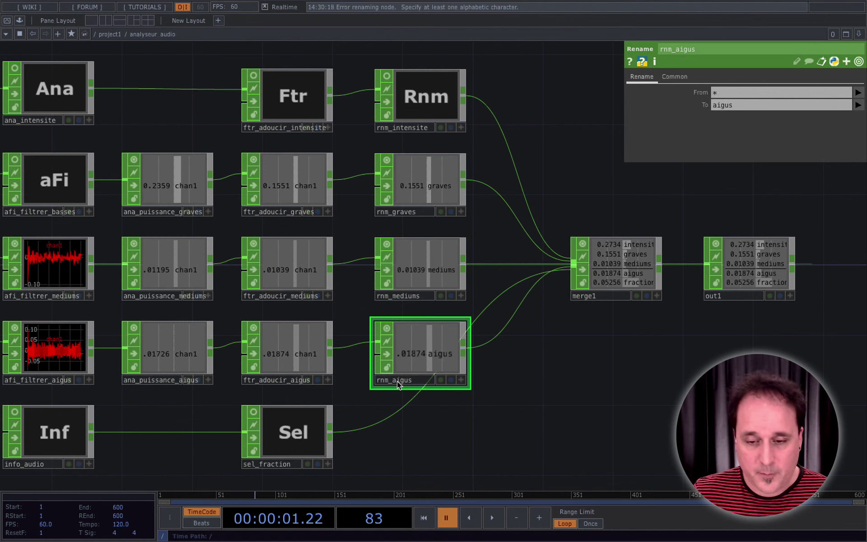
# Step: Frame the merge1 node and examine the names of its merged channels
pyautogui.scroll(-3, 515, 375)
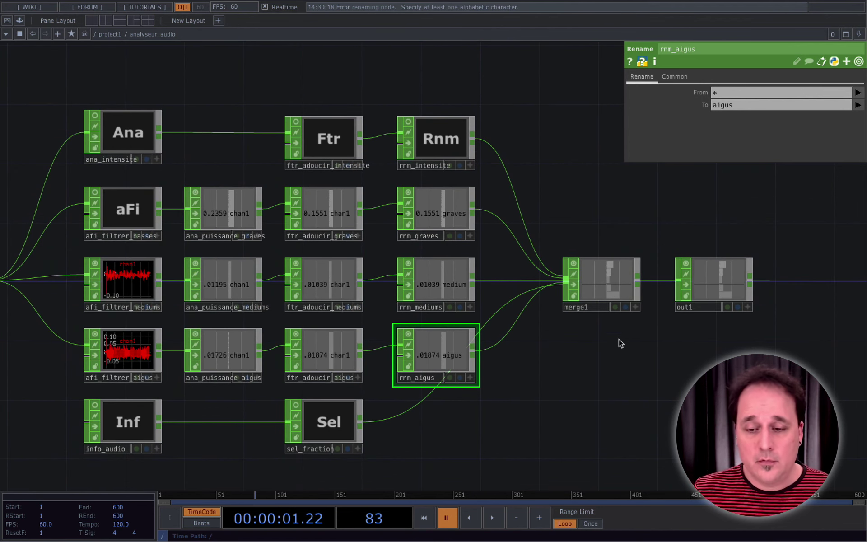
pyautogui.click(603, 279)
pyautogui.hotkey('shift', 'h')
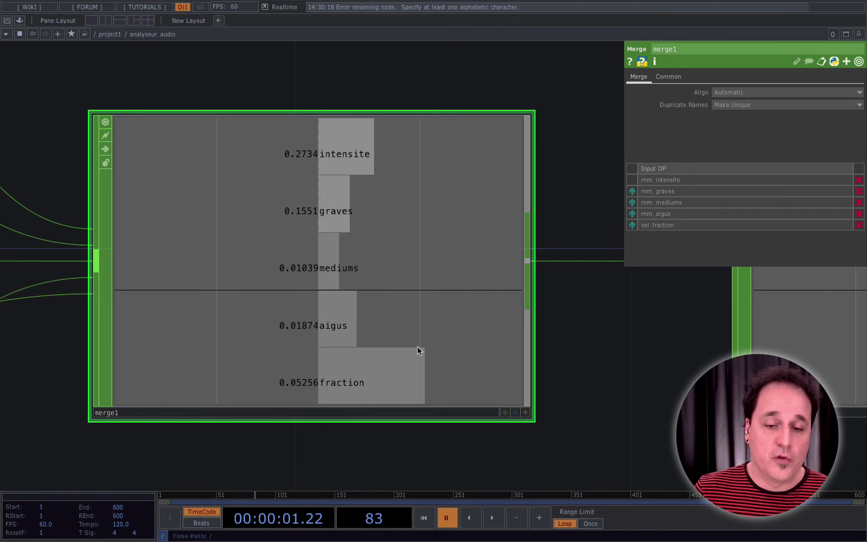
pyautogui.scroll(-10, 429, 336)
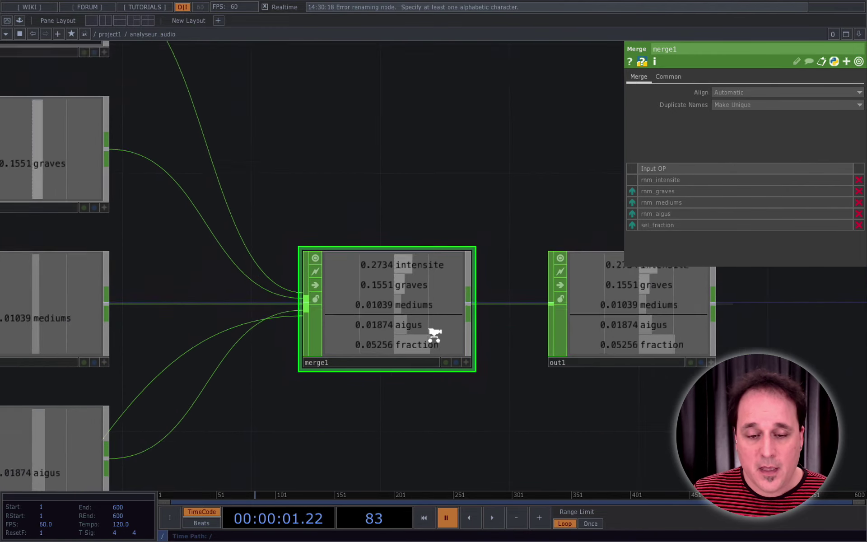
# Step: Insert a Rename CHOP on the wire between sel_fraction and merge1, placed beside sel_fraction under rnm_aigus
pyautogui.moveTo(423, 382); pyautogui.dragTo(463, 335)
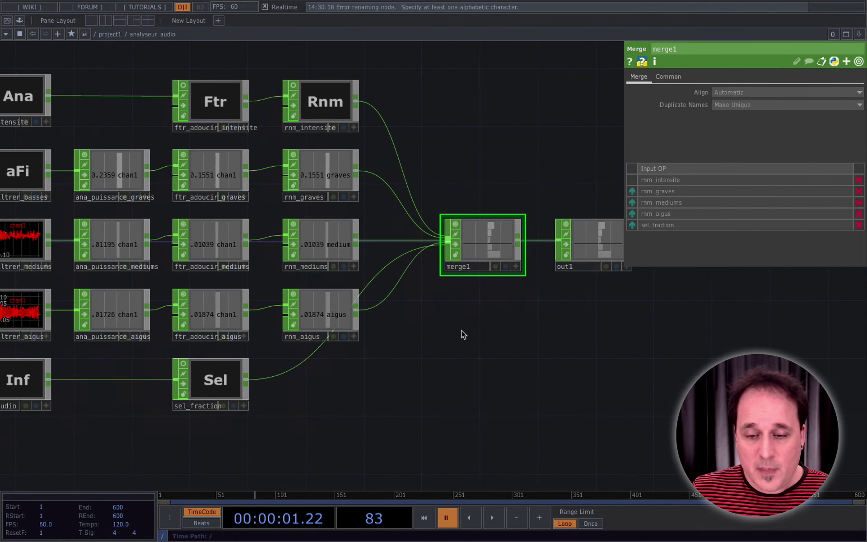
pyautogui.moveTo(365, 386); pyautogui.dragTo(427, 397)
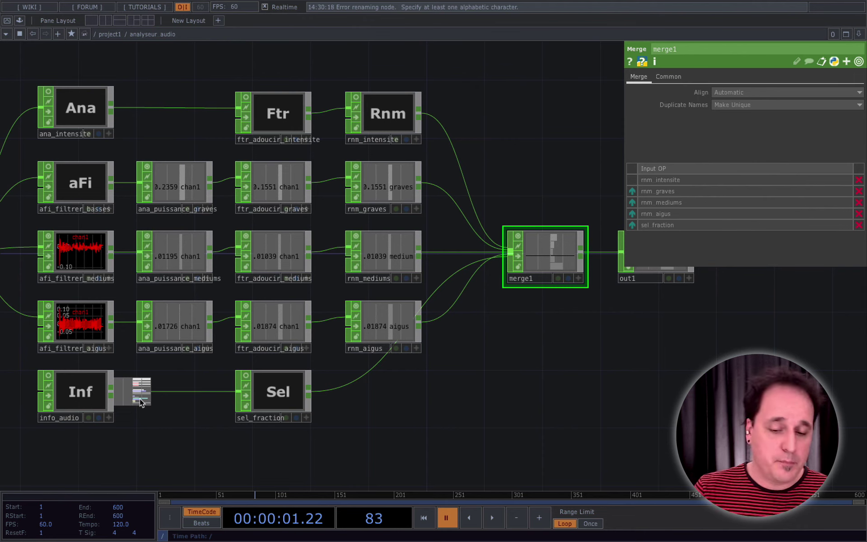
pyautogui.rightClick(348, 391)
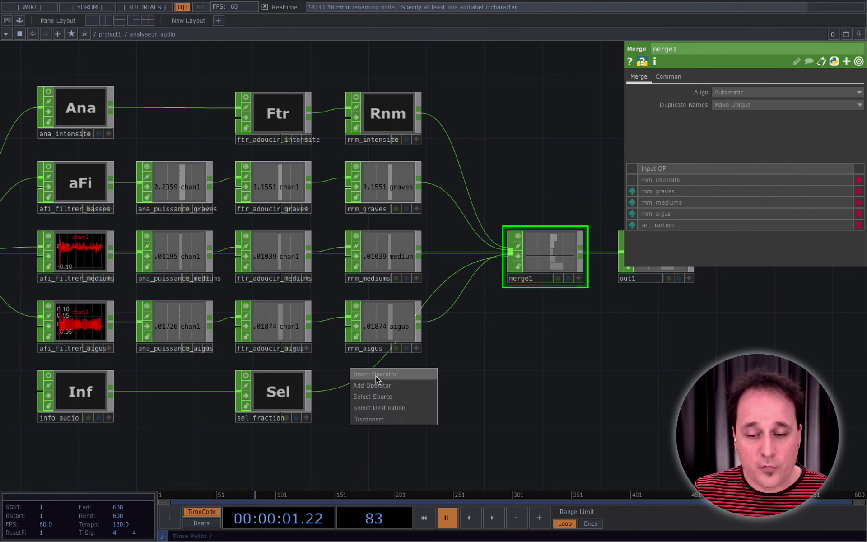
pyautogui.click(376, 376)
pyautogui.write('ren')
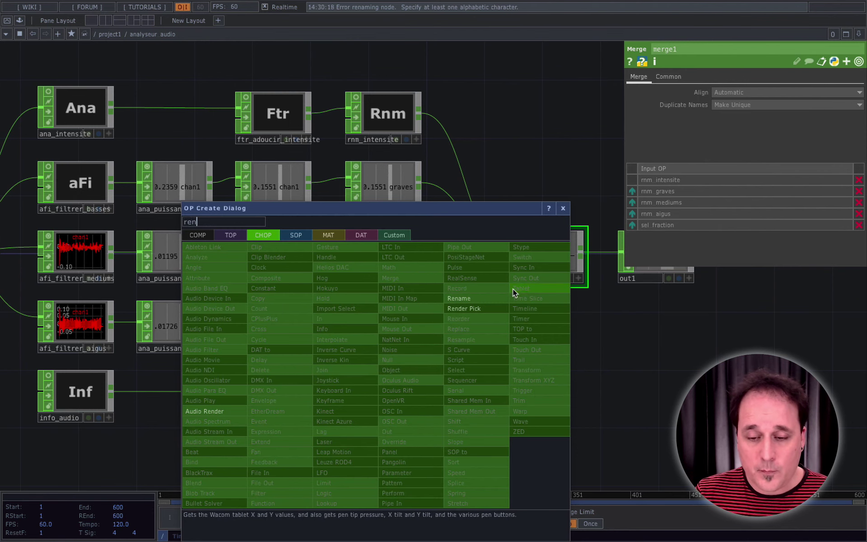
pyautogui.click(474, 299)
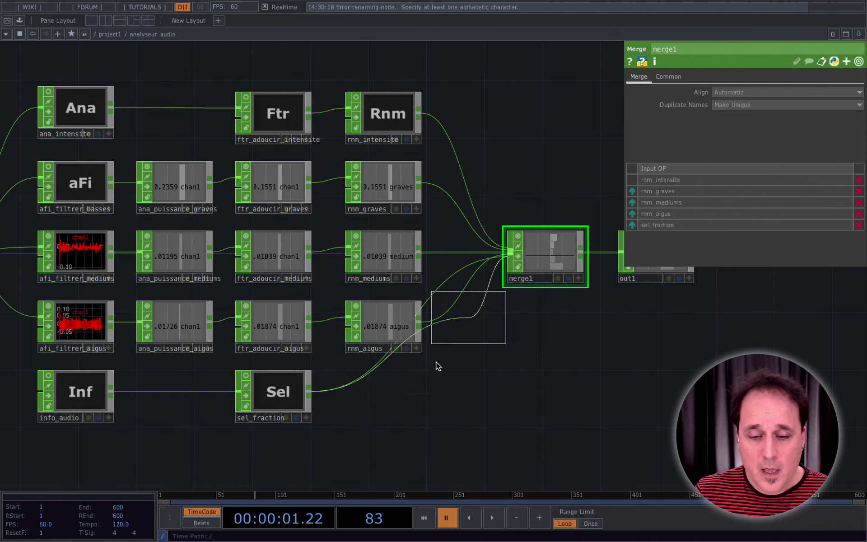
pyautogui.click(385, 398)
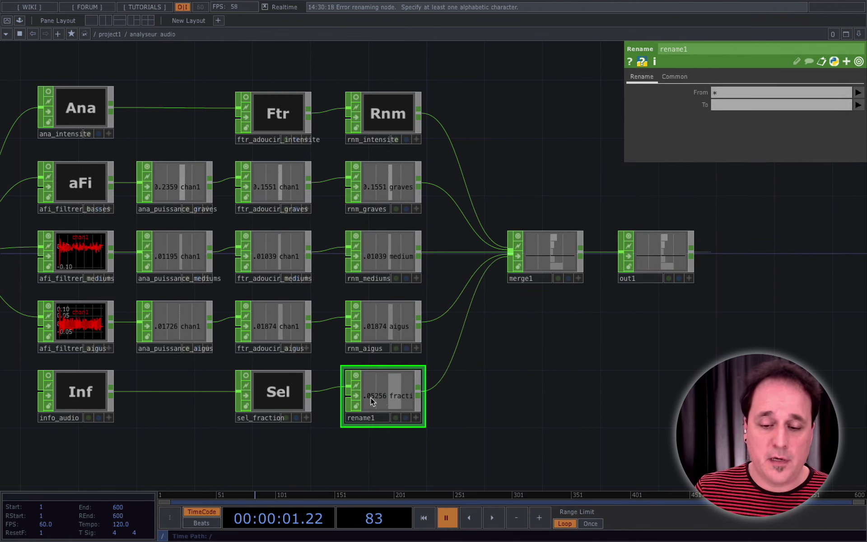
# Step: Set the Rename CHOP after sel_fraction to output its channel under the name position
pyautogui.click(723, 106)
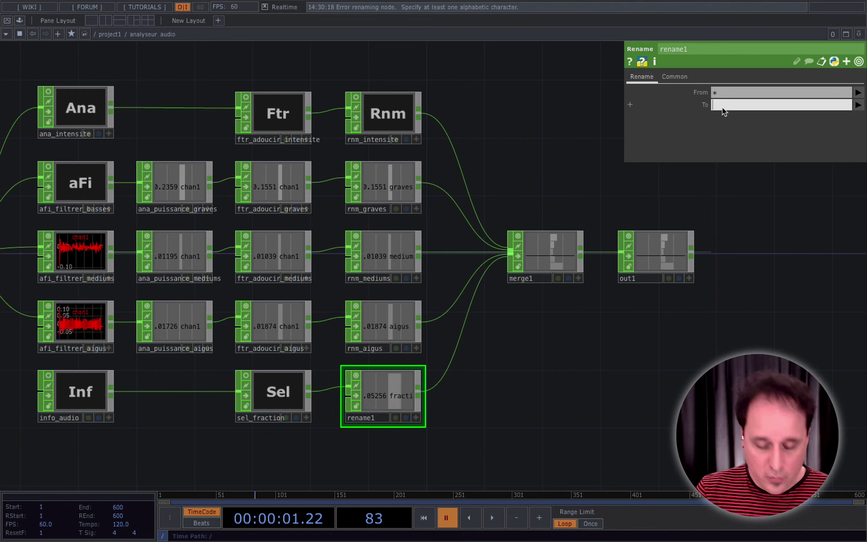
pyautogui.write('position')
pyautogui.press('Return')
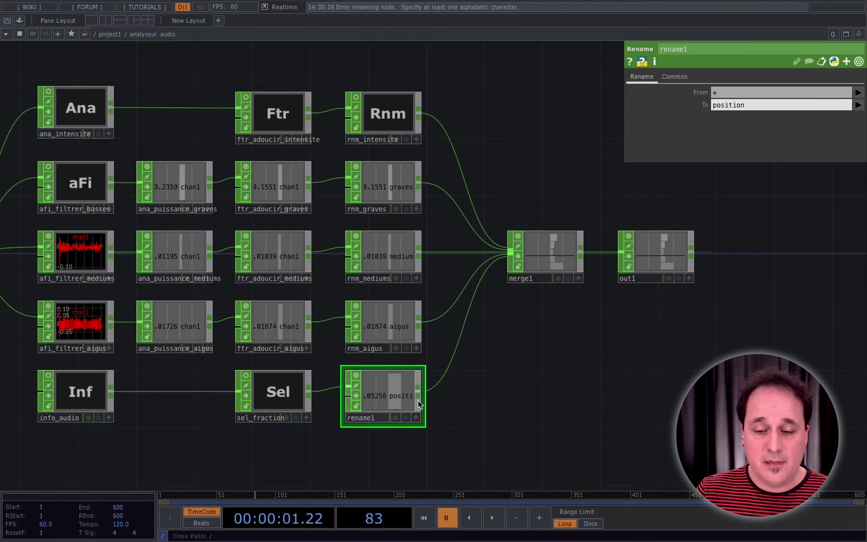
pyautogui.moveTo(392, 397); pyautogui.dragTo(366, 399)
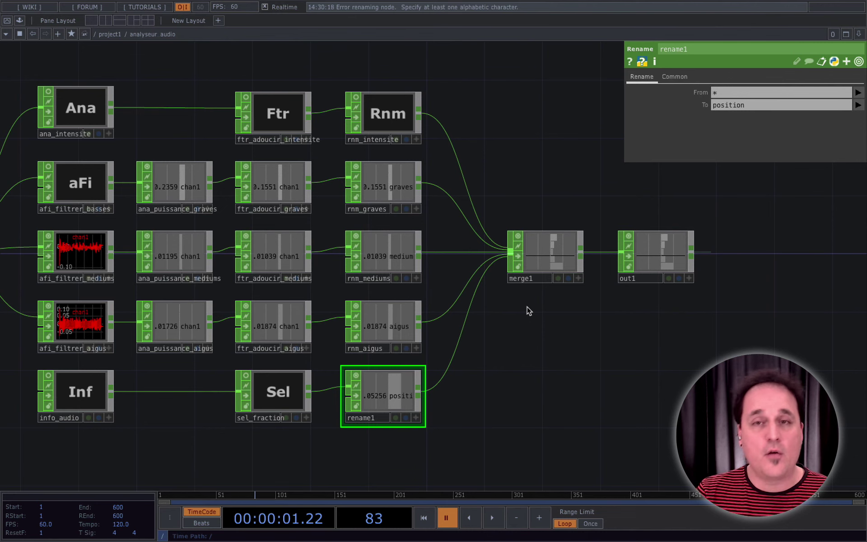
# Step: Select merge1 and out1 together and move them closer to the column of Rename nodes
pyautogui.moveTo(550, 346); pyautogui.dragTo(653, 371)
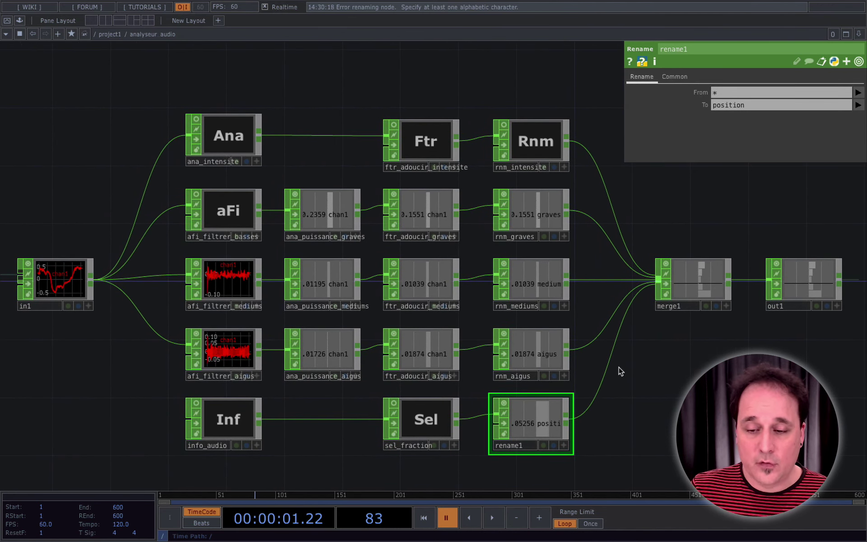
pyautogui.moveTo(852, 232); pyautogui.dragTo(677, 356, button='right')
pyautogui.moveTo(672, 295); pyautogui.dragTo(631, 295)
pyautogui.moveTo(704, 373); pyautogui.dragTo(710, 395)
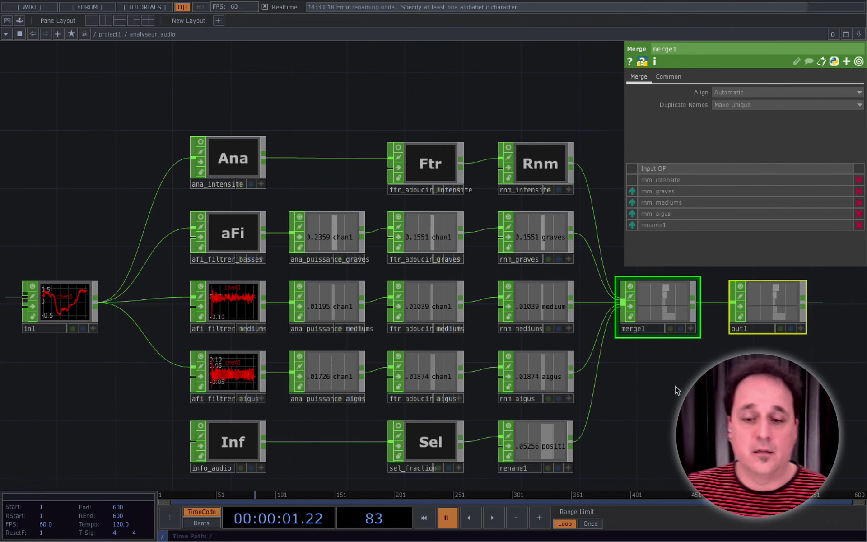
# Step: Rename the merge1 node as mer_fusionner_canaux
pyautogui.click(662, 410)
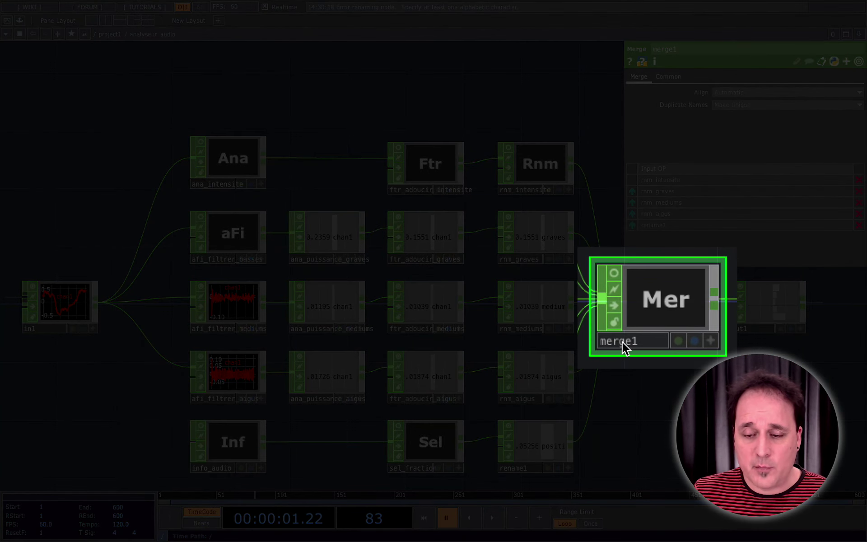
pyautogui.click(625, 343)
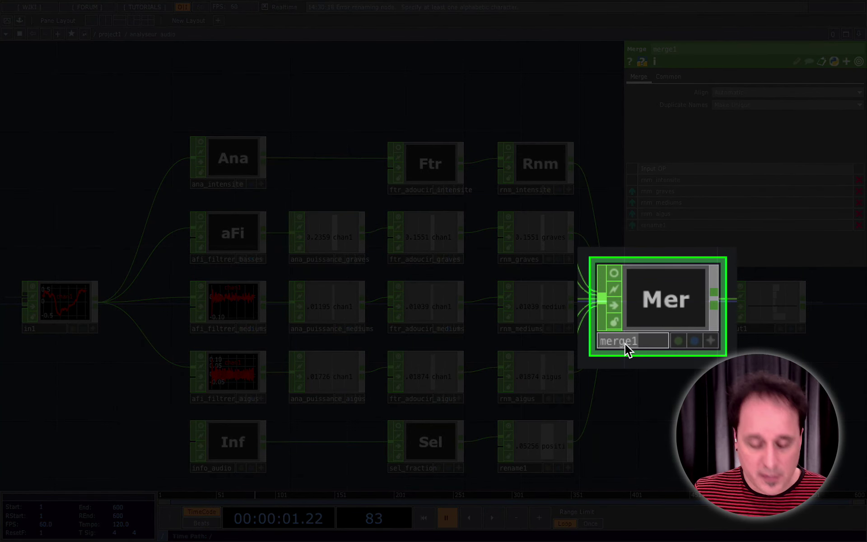
pyautogui.write('mer_')
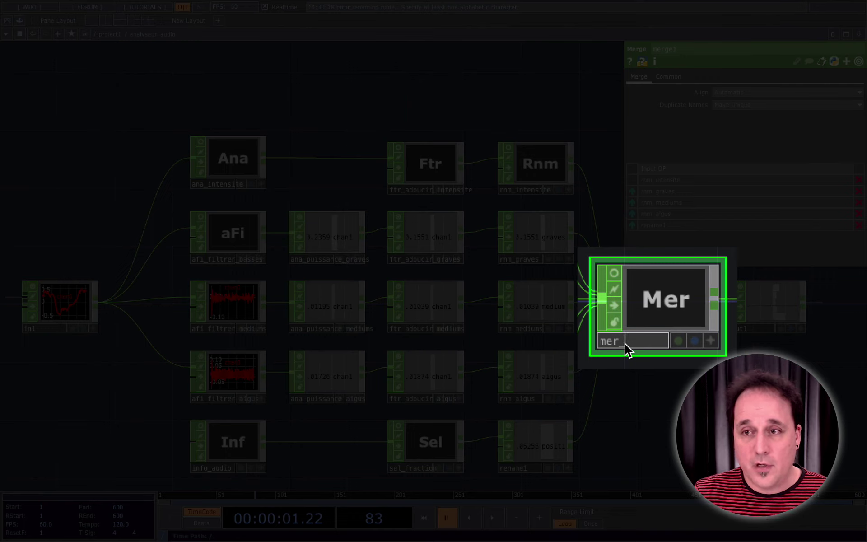
pyautogui.write('fusionn')
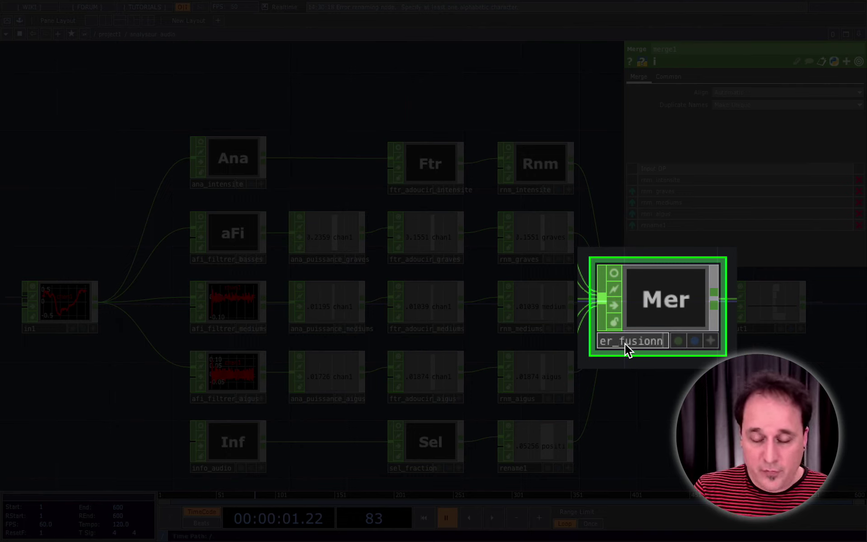
pyautogui.write('er_canaux')
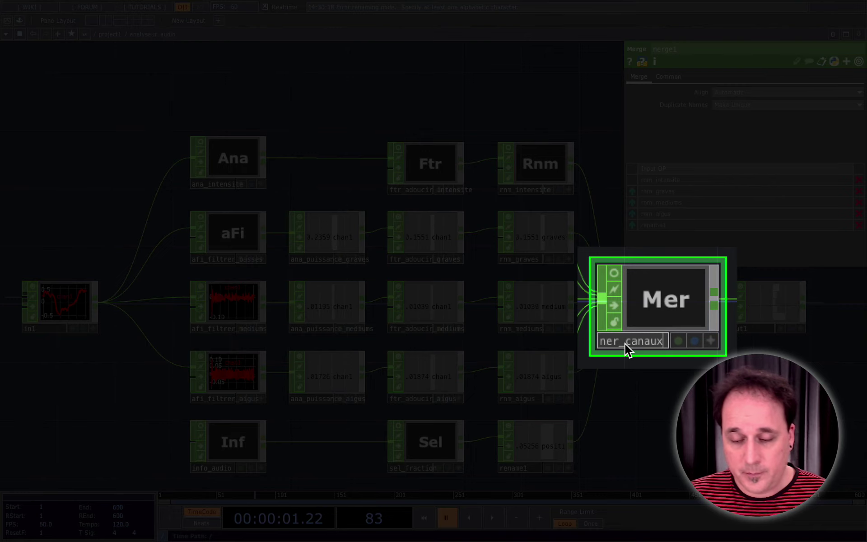
pyautogui.press('Return')
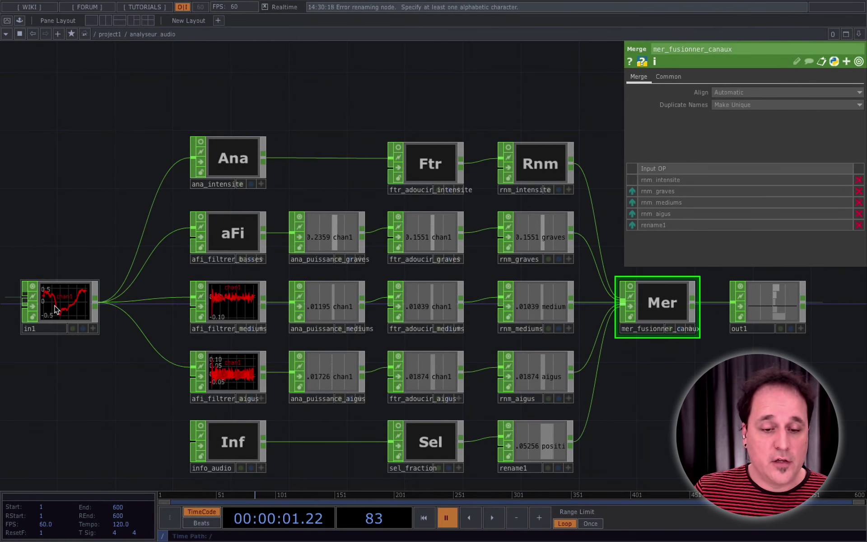
# Step: Examine the parameters of the in1 and out1 nodes and briefly show in1's waveform as the network background
pyautogui.click(63, 302)
pyautogui.click(781, 307)
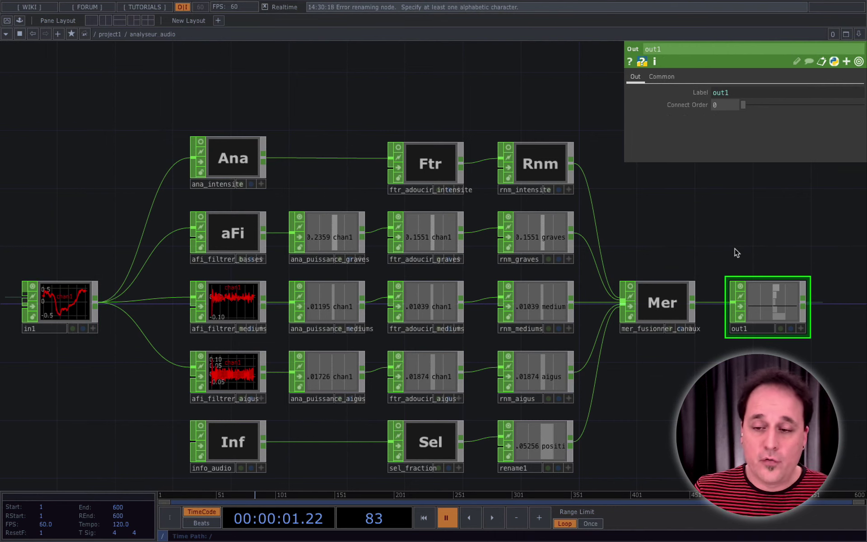
pyautogui.click(51, 308)
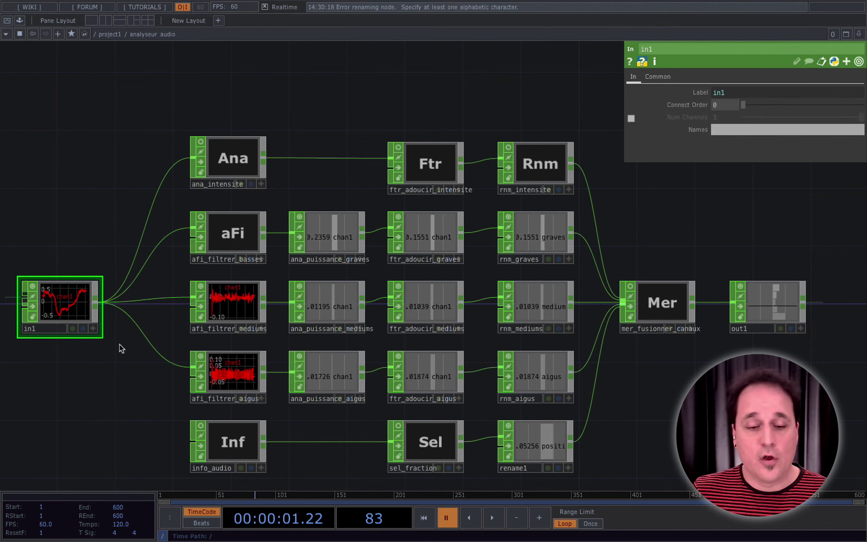
pyautogui.click(771, 311)
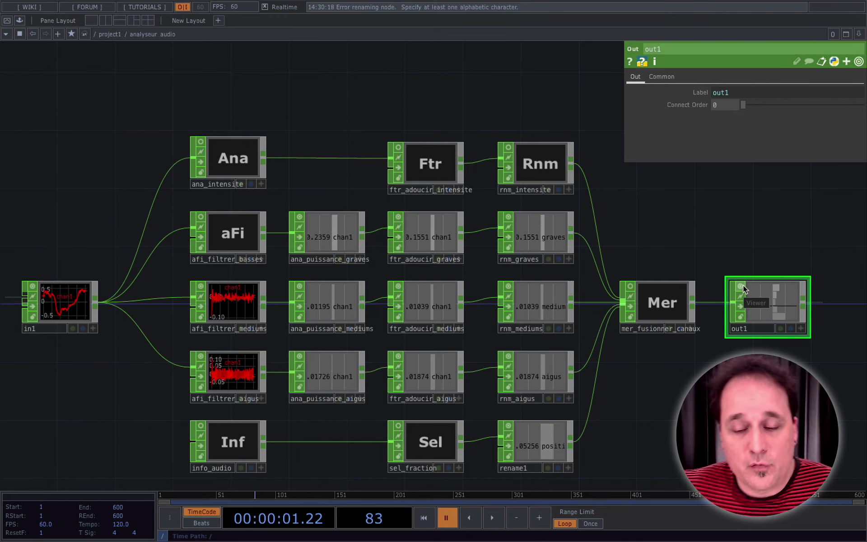
pyautogui.click(84, 329)
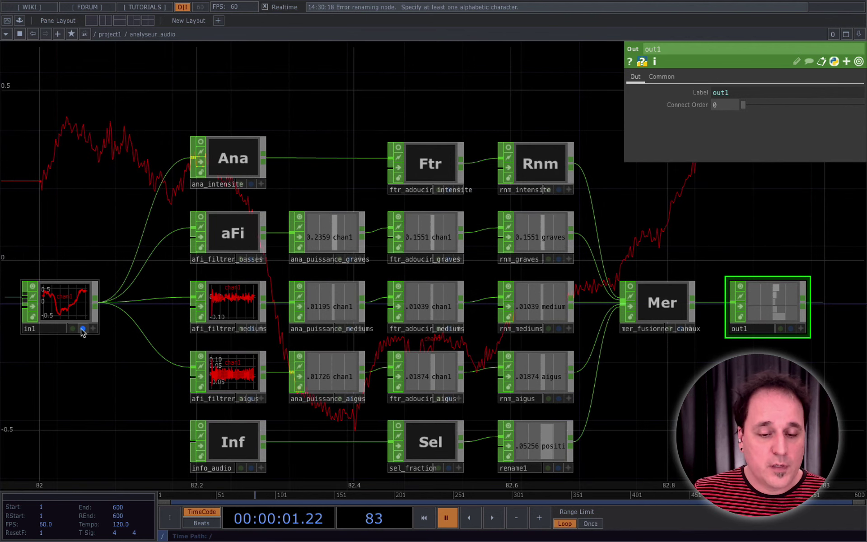
pyautogui.click(84, 329)
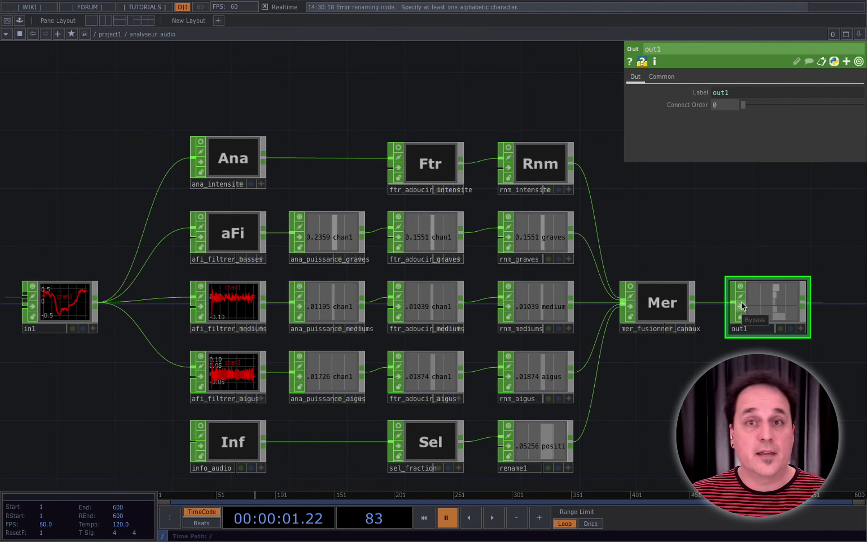
pyautogui.moveTo(691, 228); pyautogui.dragTo(711, 194)
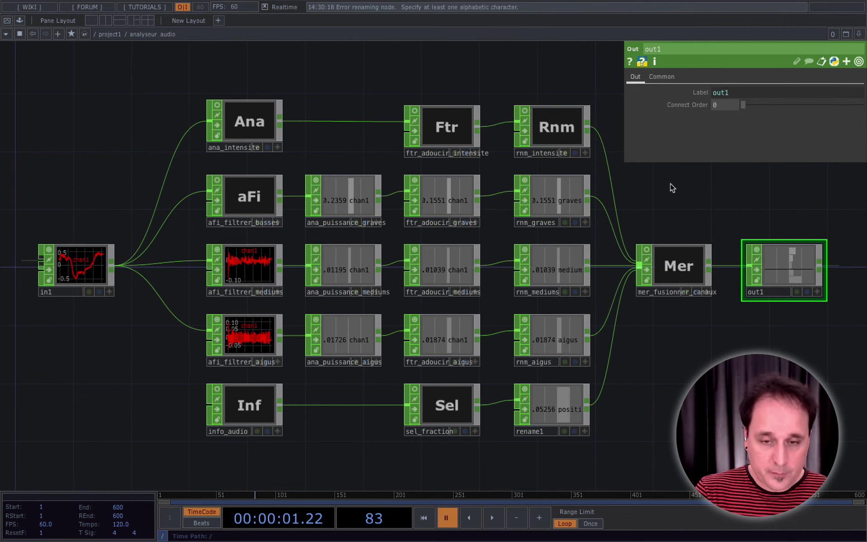
# Step: Go up to the project1 network and check the name of the analyseur_audio component
pyautogui.press('u')
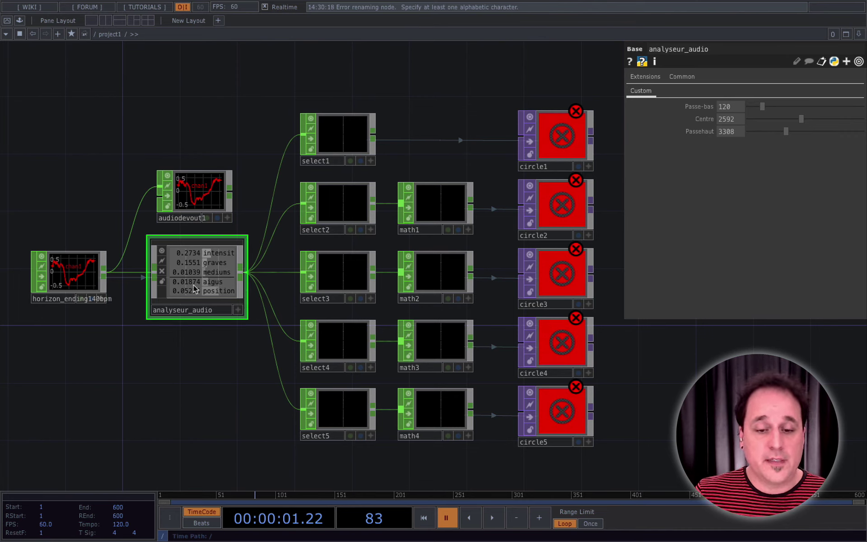
pyautogui.click(181, 308)
pyautogui.click(215, 311)
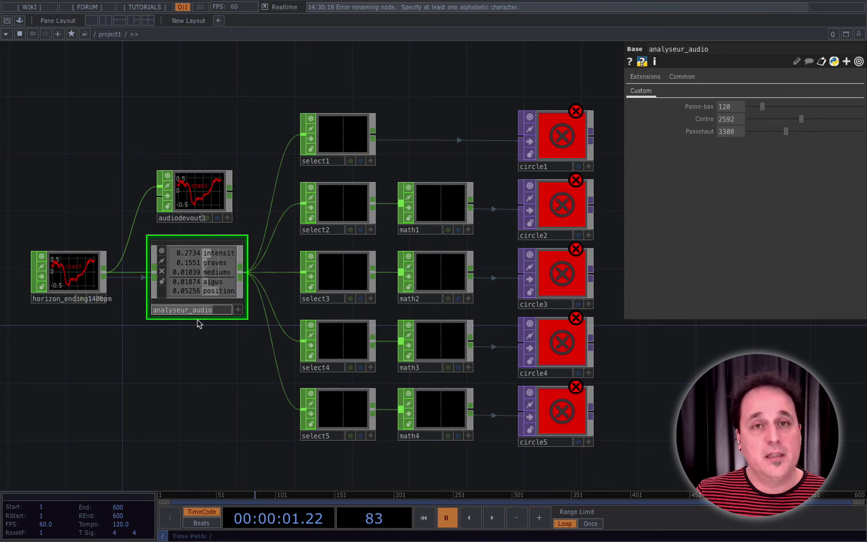
pyautogui.click(206, 330)
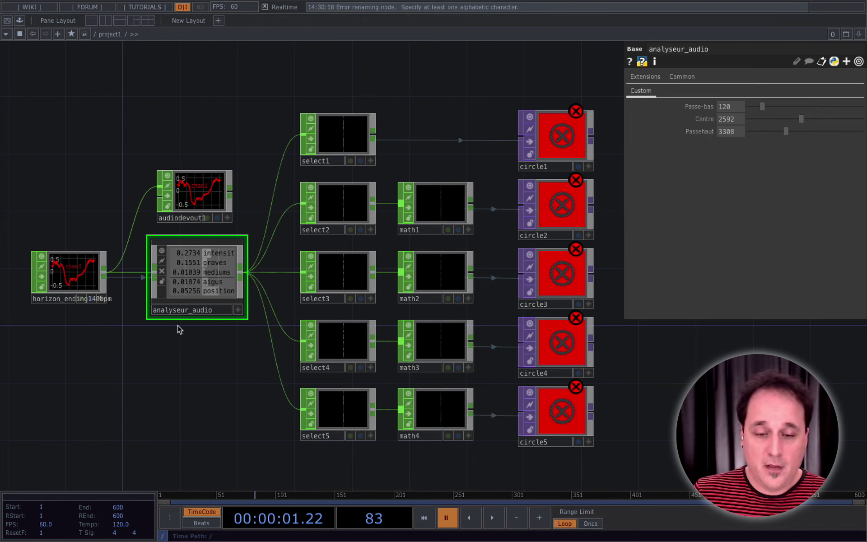
# Step: Rename the Audio File In node horizon_ending140bpm as afi_source_audio
pyautogui.click(84, 281)
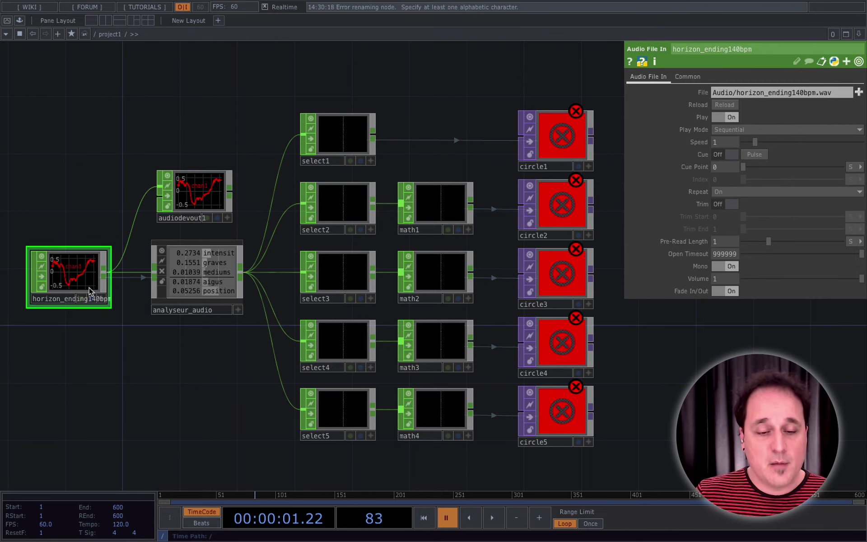
pyautogui.click(42, 256)
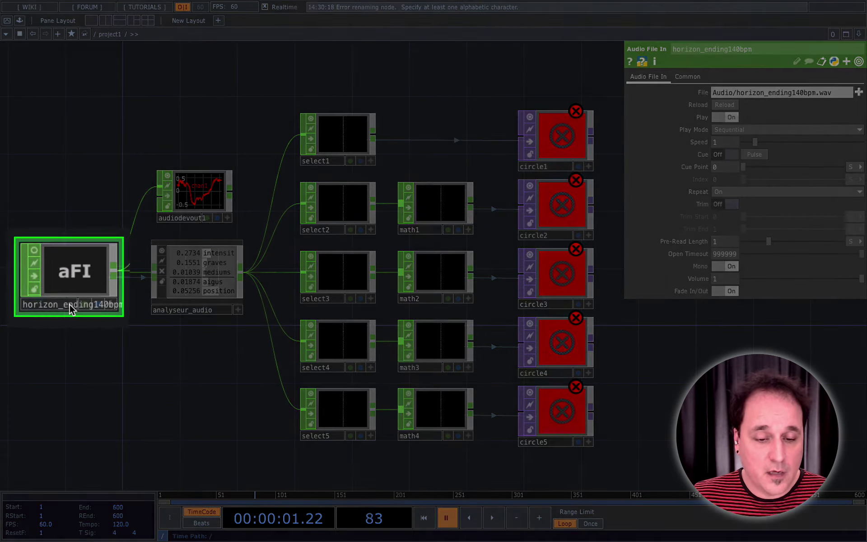
pyautogui.click(69, 305)
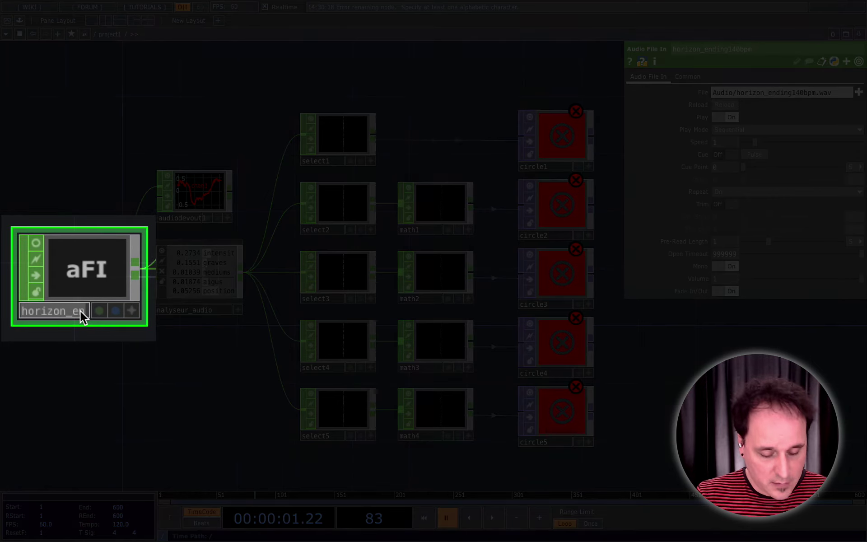
pyautogui.write('afi_')
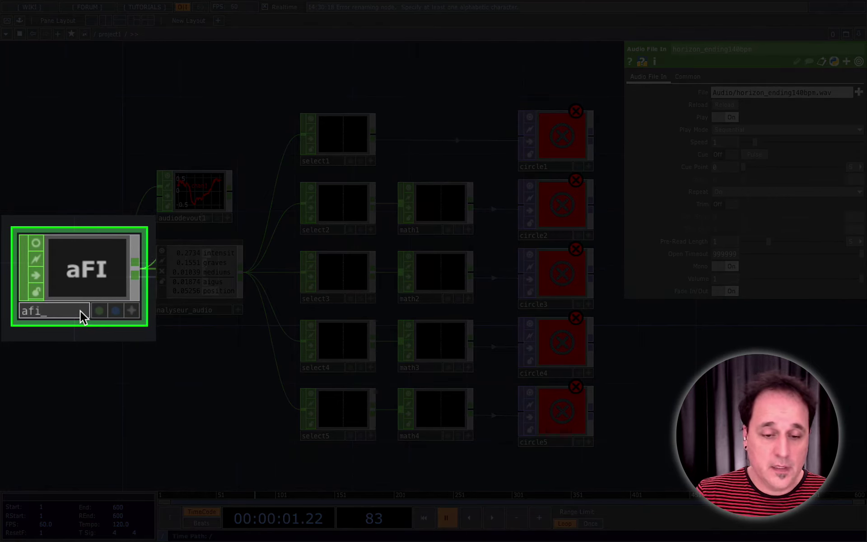
pyautogui.write('musique')
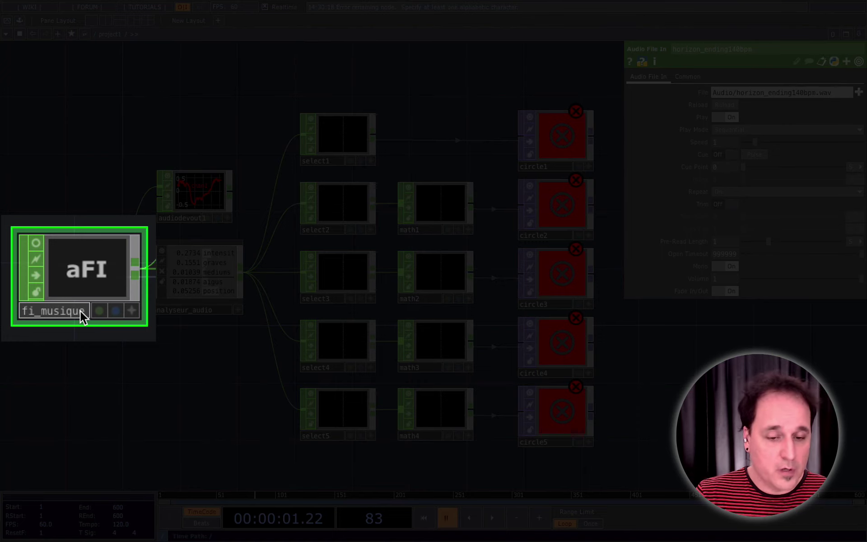
pyautogui.press('BackSpace')
pyautogui.press('BackSpace')
pyautogui.press('BackSpace')
pyautogui.press('BackSpace')
pyautogui.press('BackSpace')
pyautogui.press('BackSpace')
pyautogui.press('BackSpace')
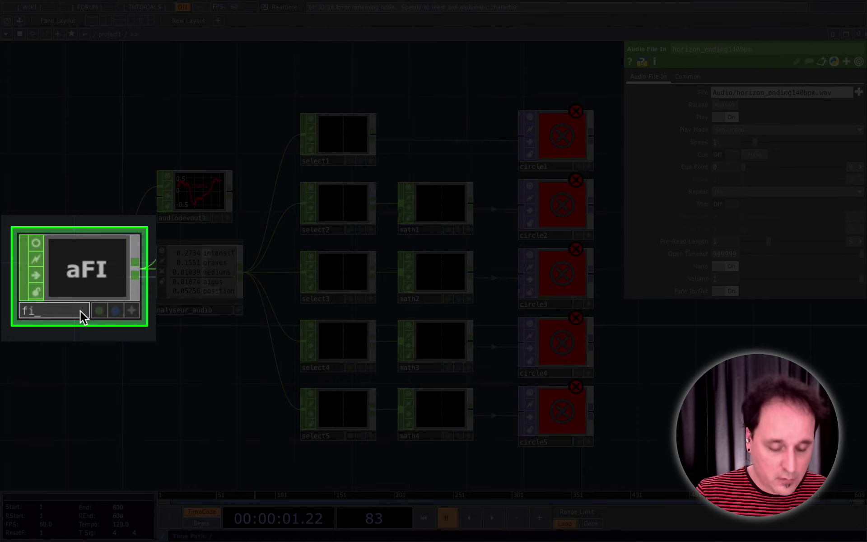
pyautogui.write('audio')
pyautogui.press('Return')
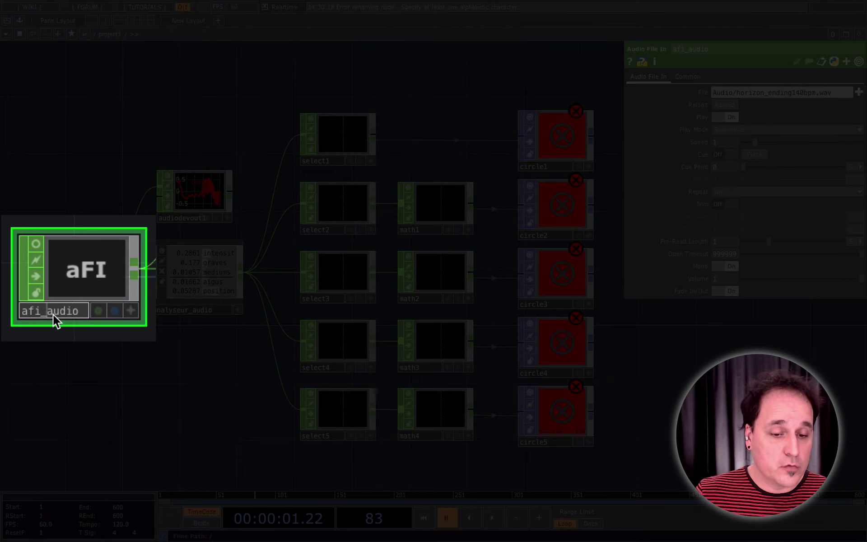
pyautogui.write('urce_')
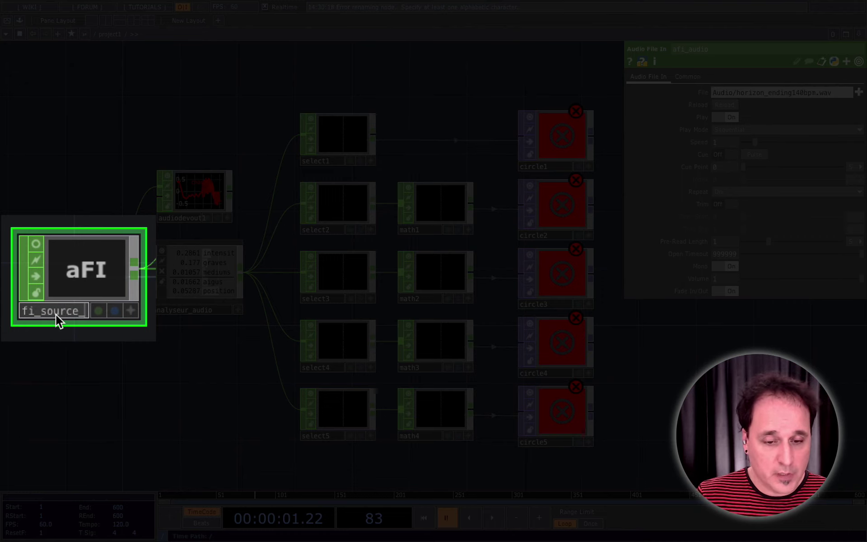
pyautogui.press('Return')
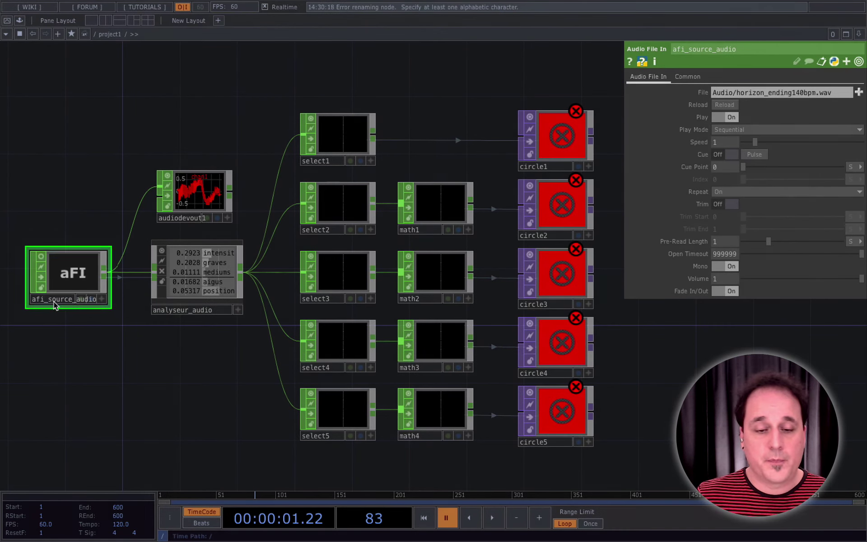
# Step: Rename the Audio Device Out node audiodevout1 as ado_sortie_audio
pyautogui.click(188, 202)
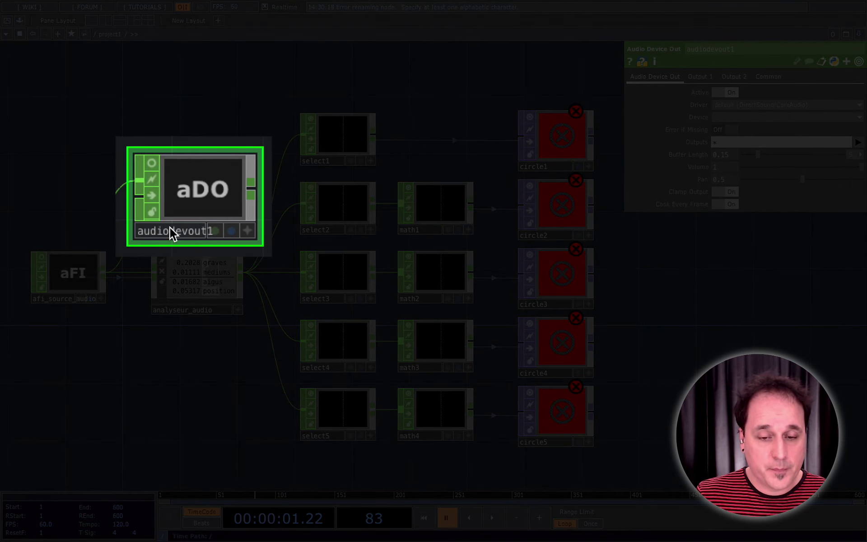
pyautogui.doubleClick(170, 227)
pyautogui.write('ado_')
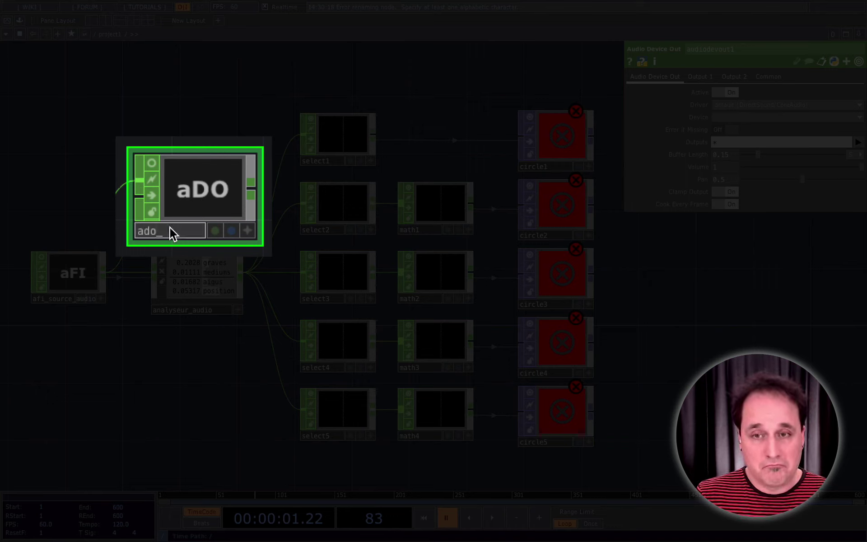
pyautogui.press('Return')
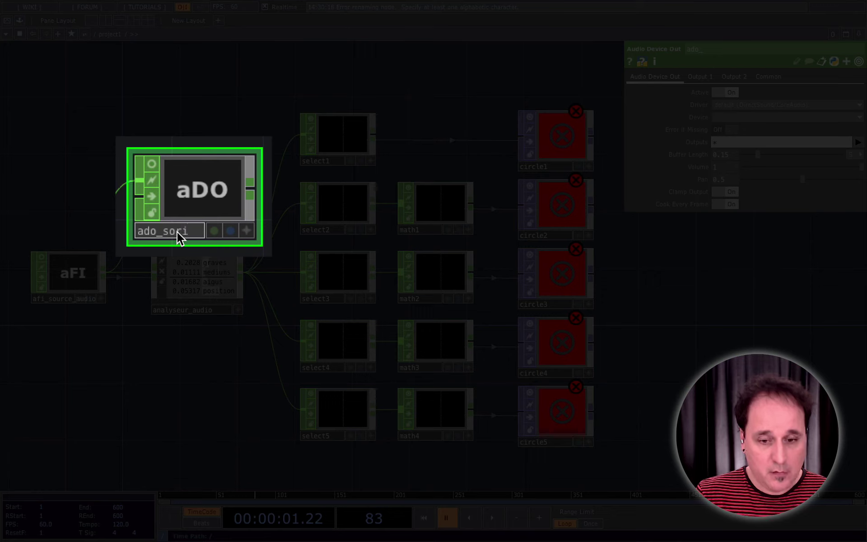
pyautogui.write('ie_audio')
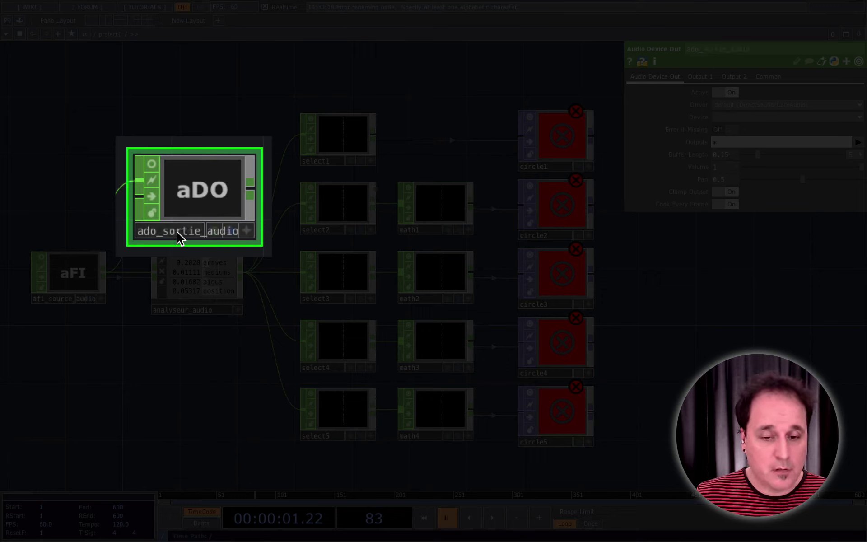
pyautogui.press('Return')
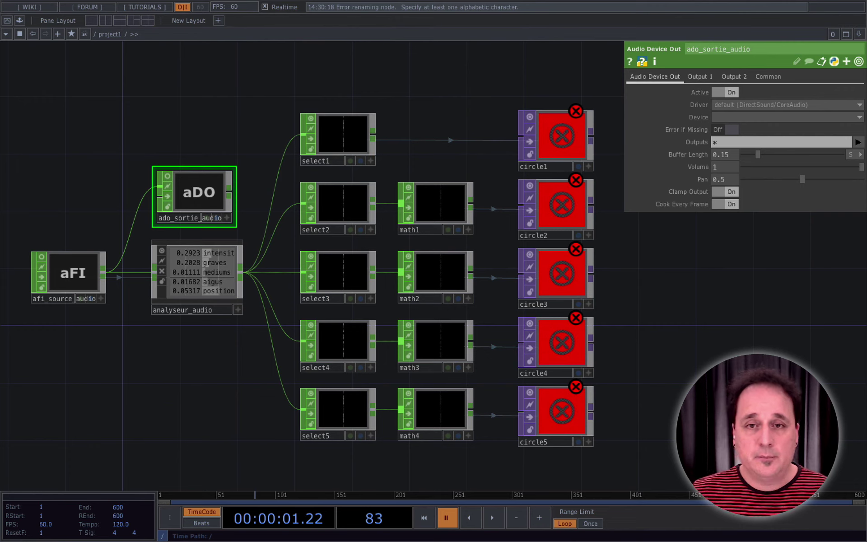
# Step: Rename the select1 node, which feeds circle1, as sel_intensite
pyautogui.click(330, 143)
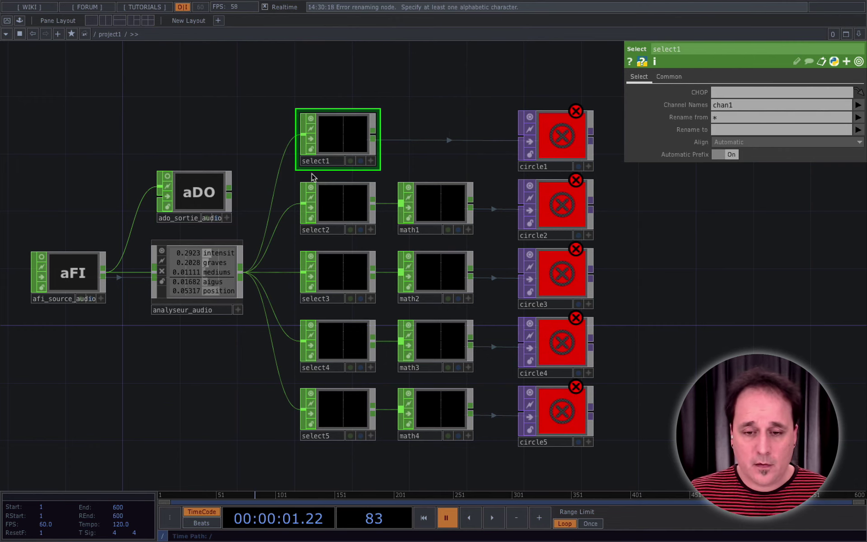
pyautogui.click(317, 162)
pyautogui.write('sel')
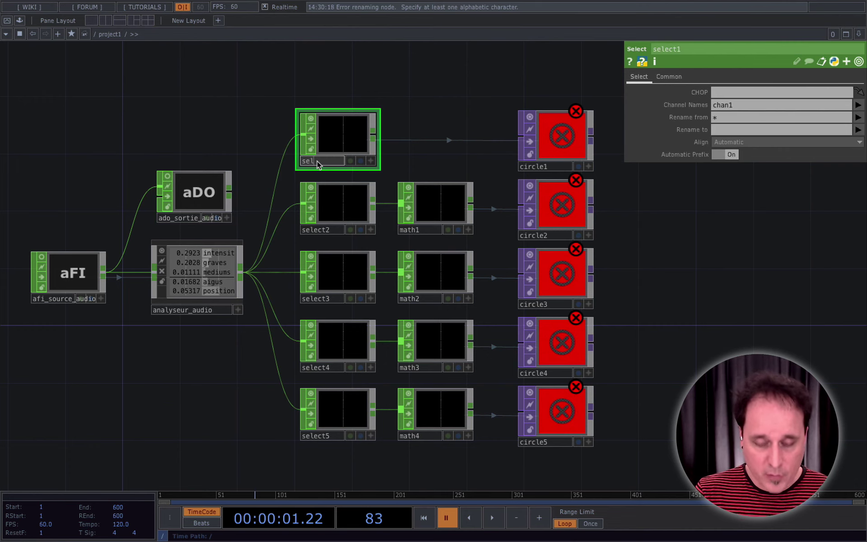
pyautogui.write('_in')
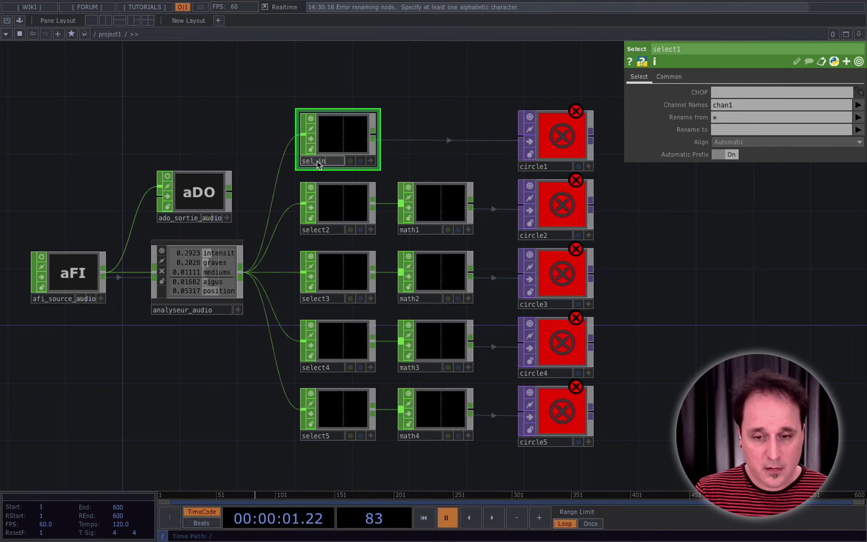
pyautogui.write('tensite')
pyautogui.press('Return')
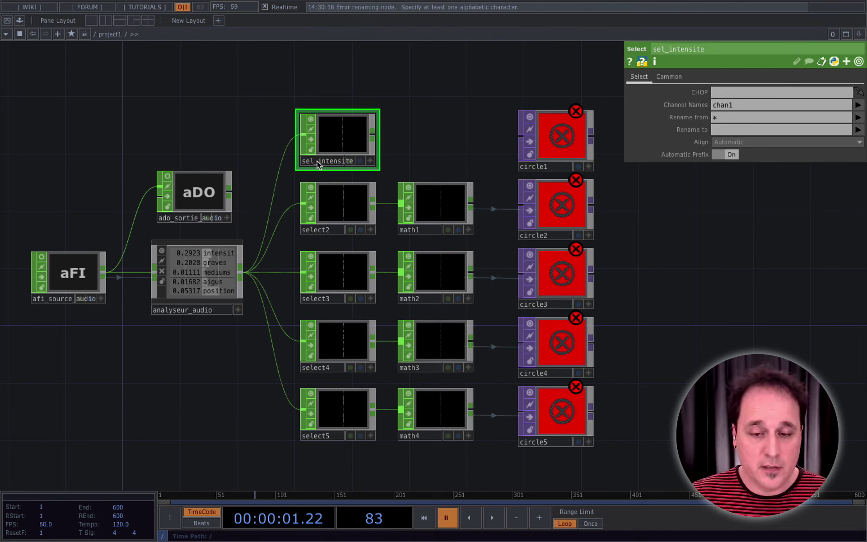
# Step: Rename the select2 node as sel_graves, reusing the prefix from the sel_intensite name
pyautogui.click(321, 162)
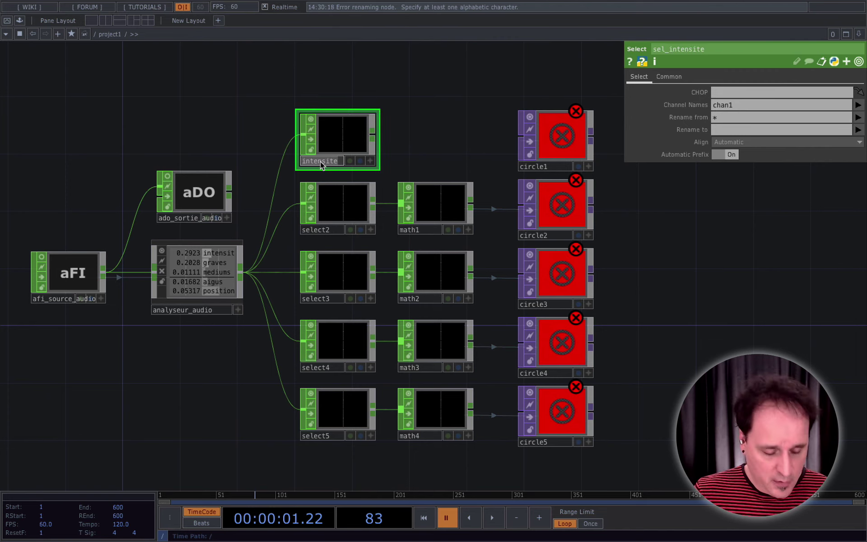
pyautogui.click(316, 229)
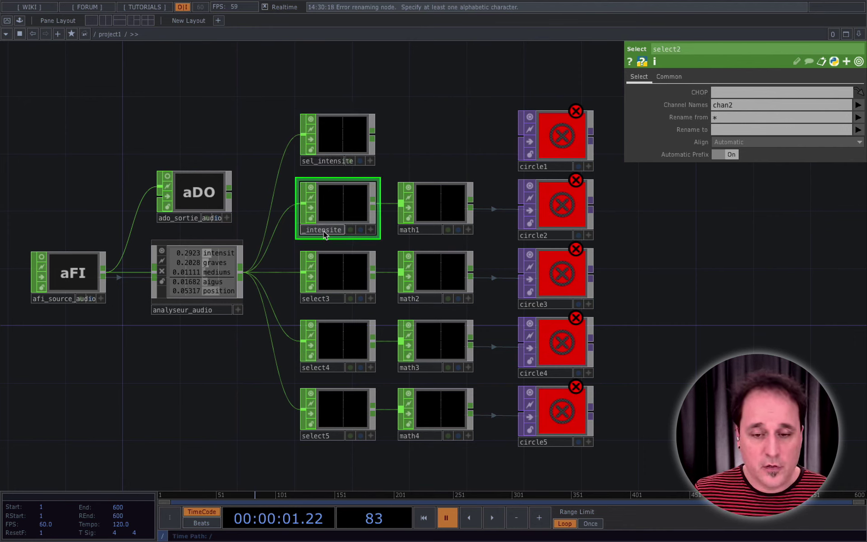
pyautogui.moveTo(306, 229); pyautogui.dragTo(373, 227)
pyautogui.write('graves')
pyautogui.press('Return')
# Step: Rename the select3 node as sel_mediums and the select4 node as sel_aigus
pyautogui.click(324, 299)
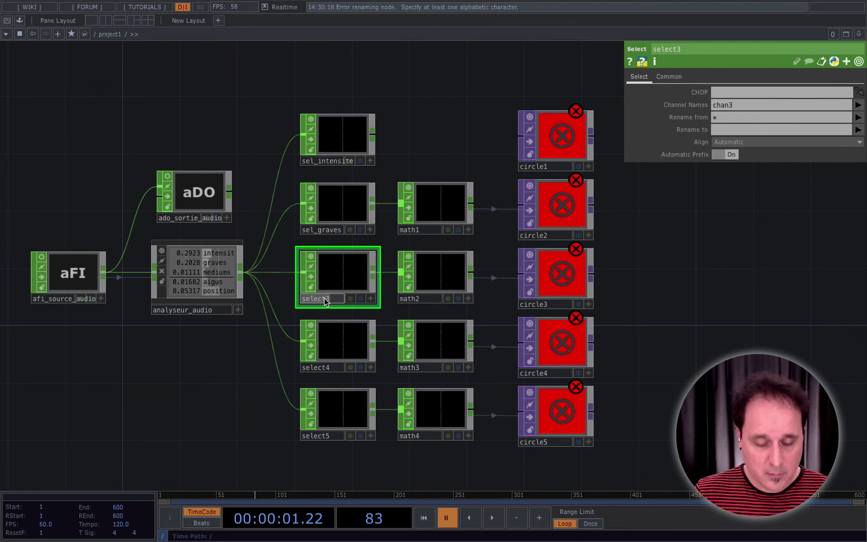
pyautogui.write('sel_mediums')
pyautogui.press('Return')
pyautogui.click(322, 367)
pyautogui.write('sel_aigus')
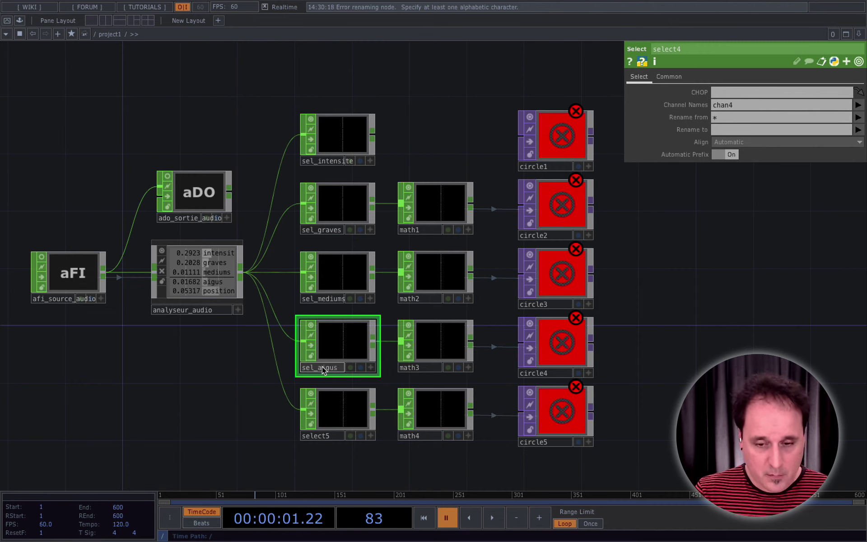
pyautogui.press('Return')
# Step: Rename the select5 node, which feeds math4, as sel_position
pyautogui.click(329, 436)
pyautogui.write('sel_position')
pyautogui.press('Return')
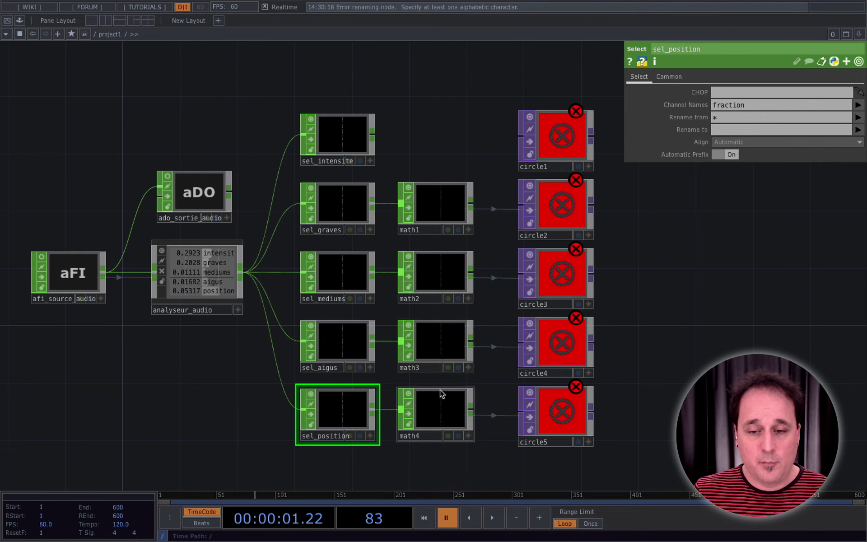
# Step: Turn off the viewer of the math1 node and rename it as mth_multiplier_basses
pyautogui.click(409, 189)
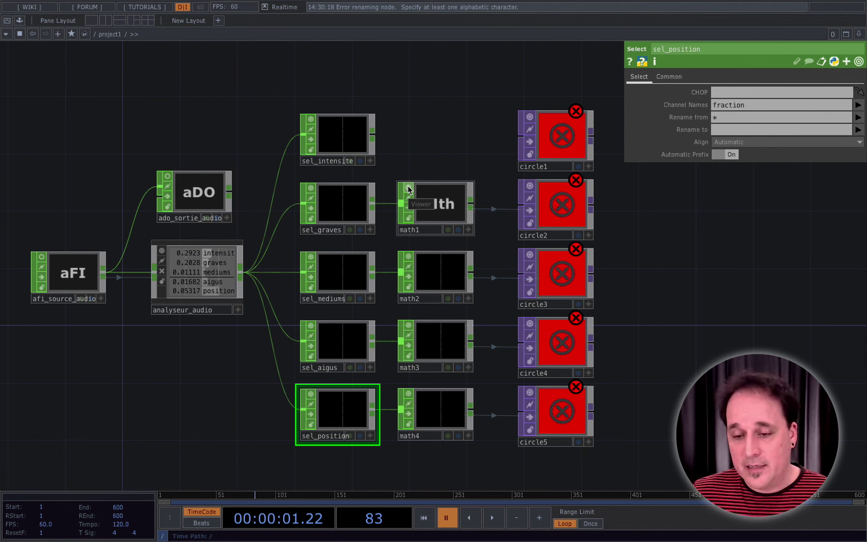
pyautogui.click(426, 234)
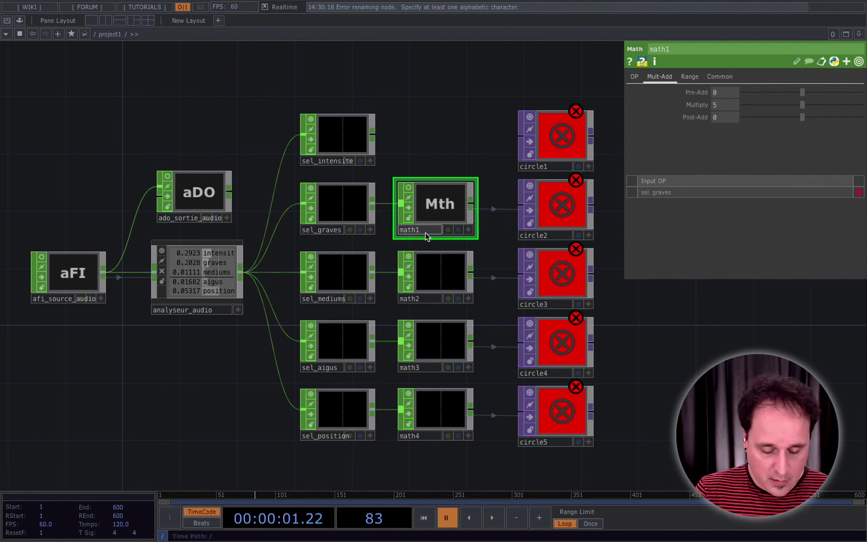
pyautogui.click(425, 231)
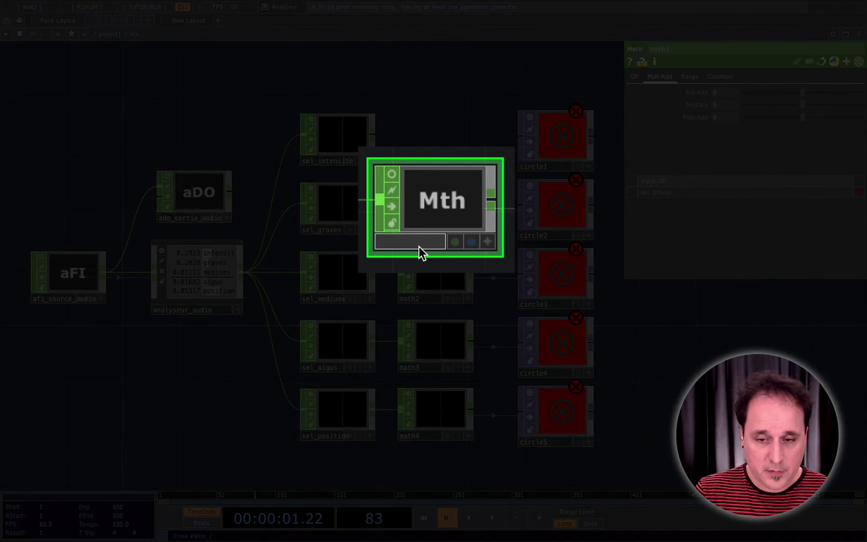
pyautogui.write('mth_mu')
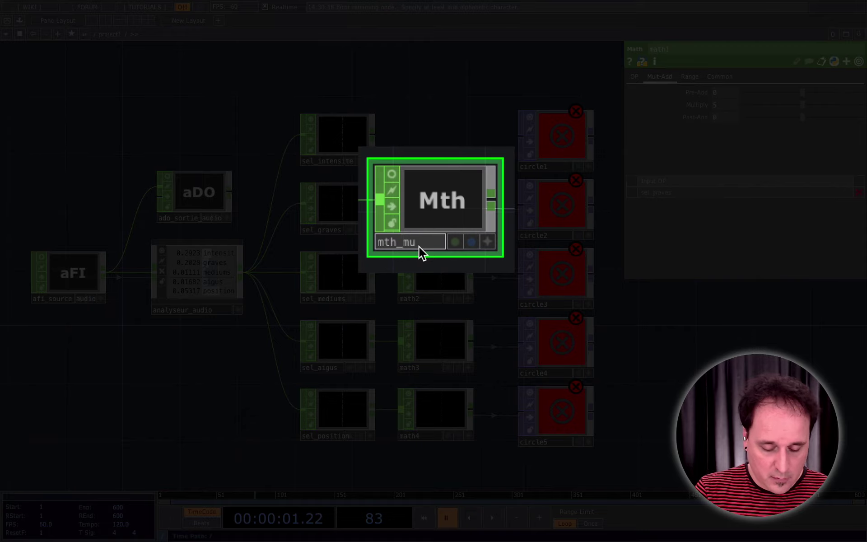
pyautogui.write('ltiplier')
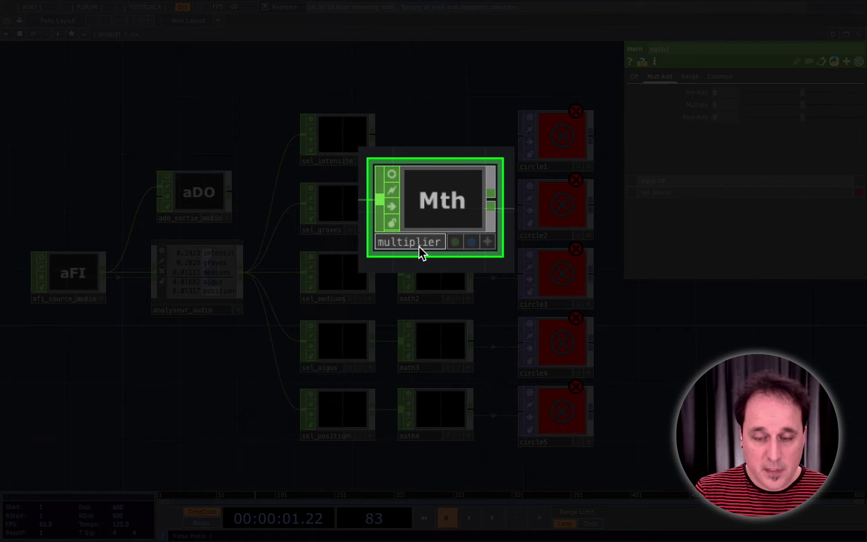
pyautogui.write('_basses')
pyautogui.press('Return')
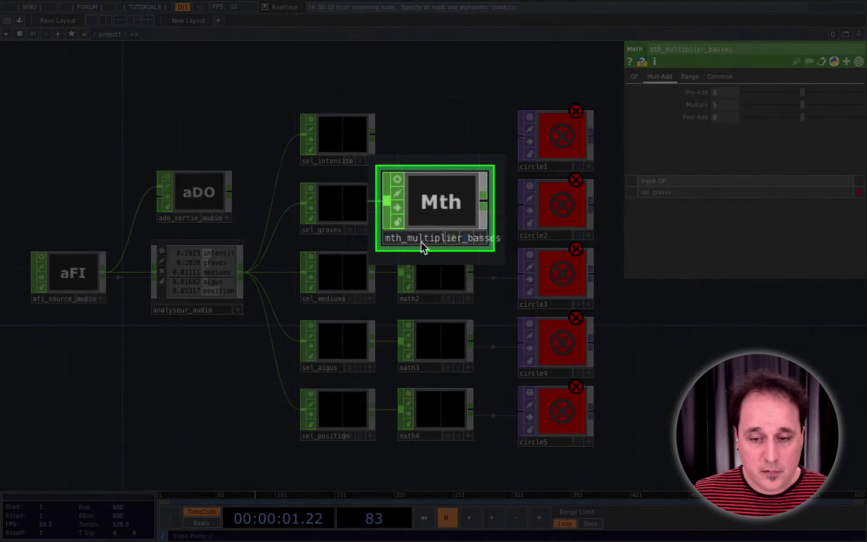
# Step: Rename the math2 node as mth_multiplier_mediums and the math3 node as mth_multiplier_aigus
pyautogui.click(422, 299)
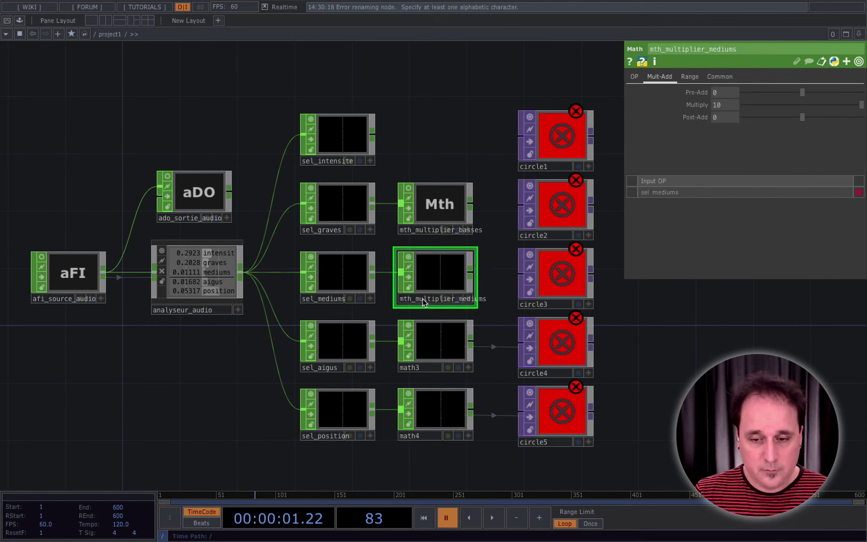
pyautogui.click(418, 369)
pyautogui.write('mth_multiplier_aigus')
# Step: Rename the math4 node, which follows sel_position, as mth_multiplier_position
pyautogui.click(408, 435)
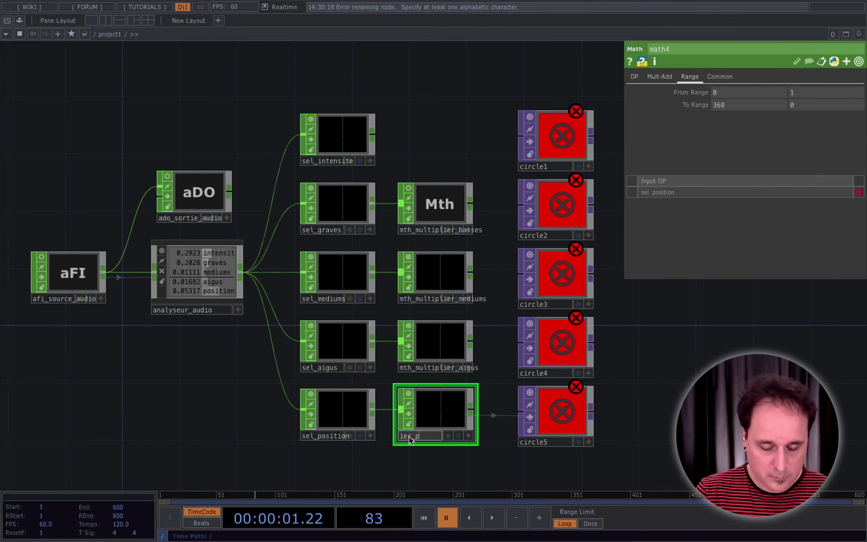
pyautogui.write('mth_multiplier_position')
pyautogui.press('Return')
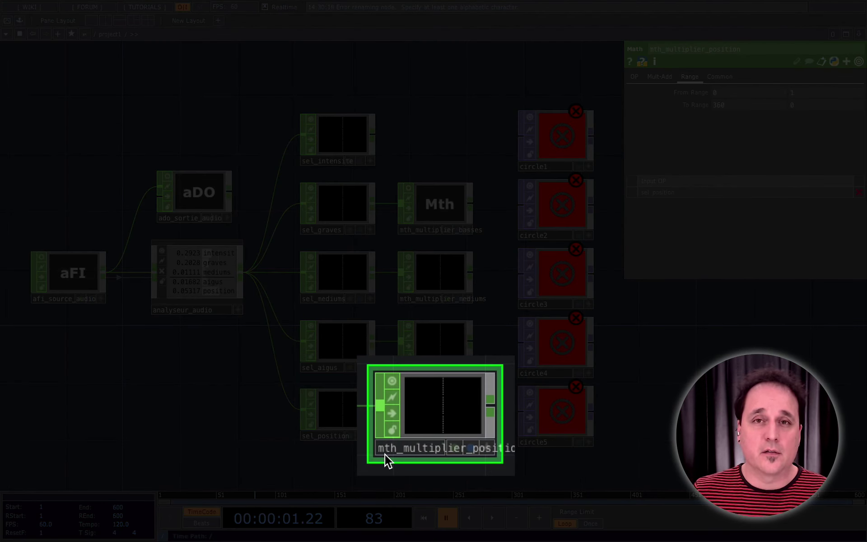
# Step: Shorten the name of the mth_multiplier_position node to mth_multplr_position
pyautogui.click(423, 450)
pyautogui.moveTo(424, 450)
pyautogui.mouseDown()
pyautogui.moveTo(355, 442)
pyautogui.moveTo(412, 452)
pyautogui.mouseUp()
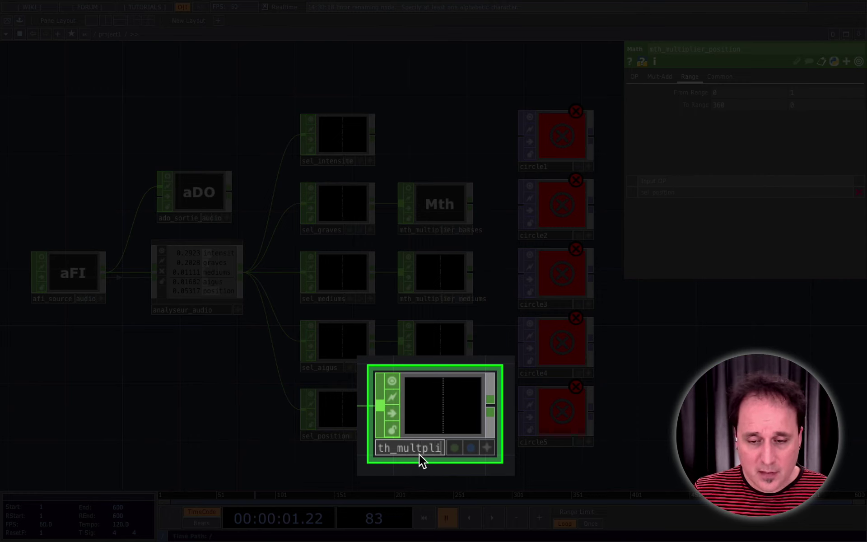
pyautogui.write('e')
pyautogui.press('Return')
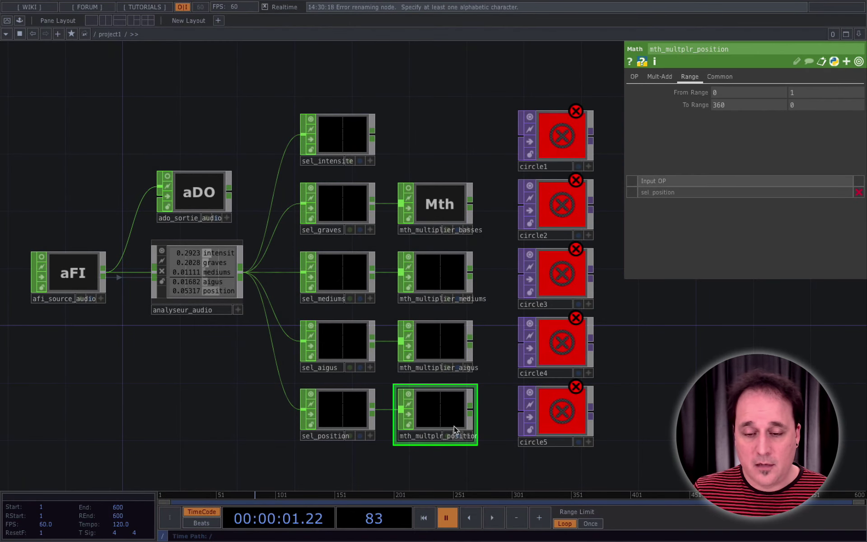
# Step: Shorten the name of the mth_multiplier_aigus node to mth_multplr_aigus
pyautogui.moveTo(456, 438); pyautogui.dragTo(455, 434, button='middle')
pyautogui.scroll(5, 454, 434)
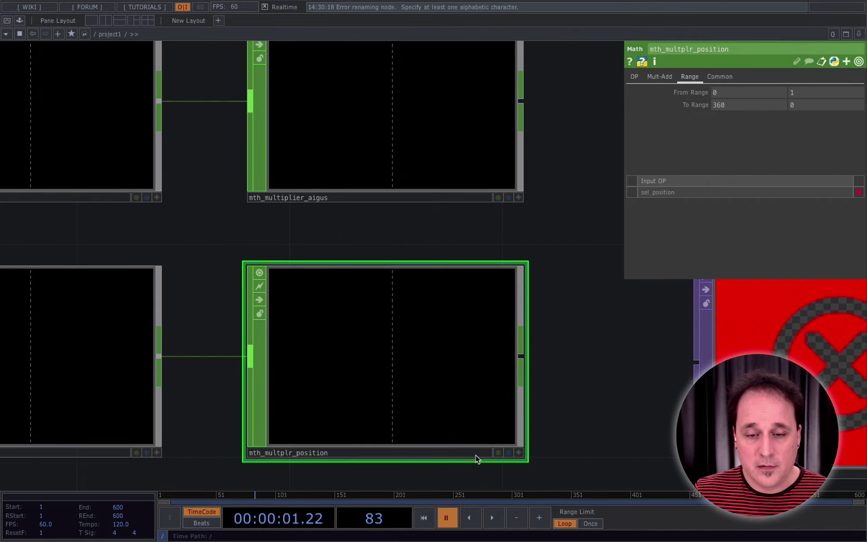
pyautogui.scroll(-3, 476, 456)
pyautogui.scroll(-5, 477, 455)
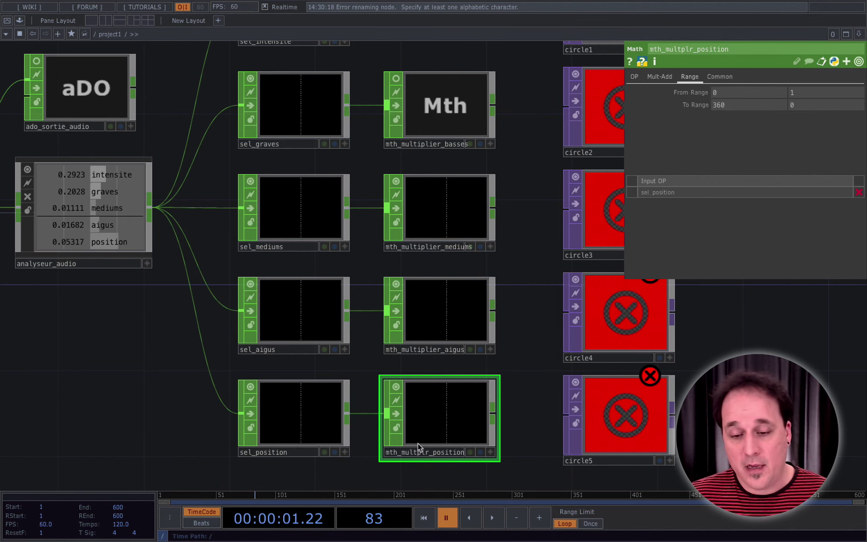
pyautogui.scroll(3, 497, 394)
pyautogui.scroll(-2, 497, 394)
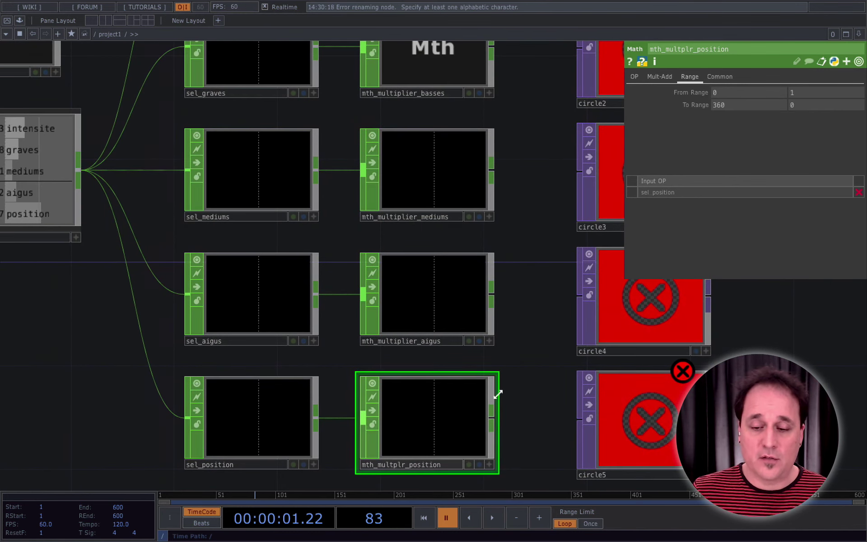
pyautogui.click(402, 343)
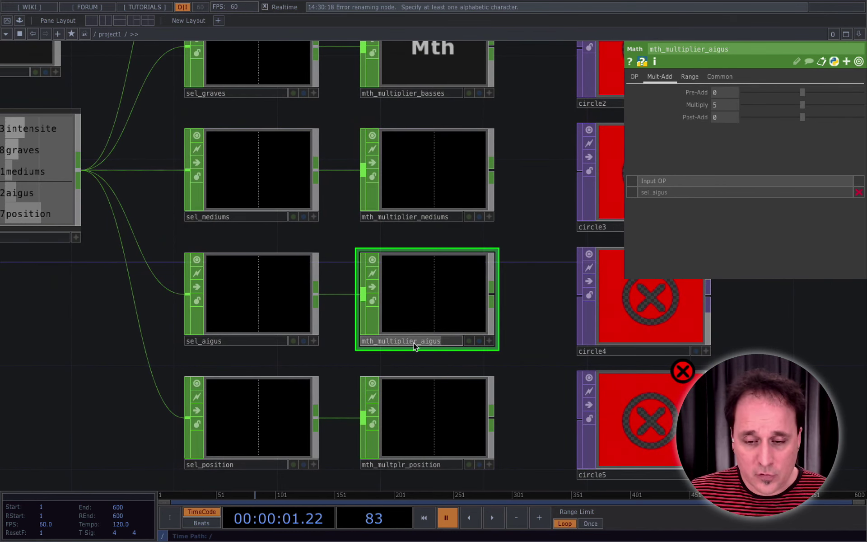
pyautogui.click(414, 342)
pyautogui.press('BackSpace')
pyautogui.press('BackSpace')
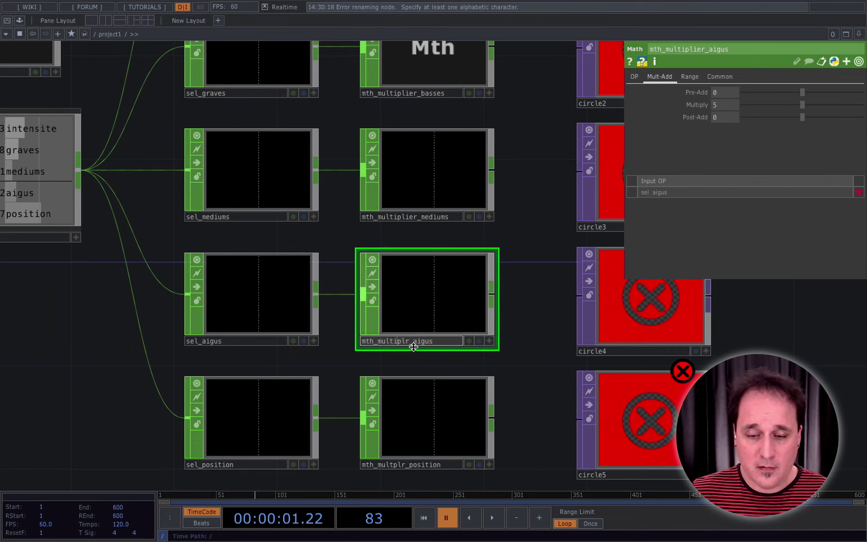
pyautogui.press('Return')
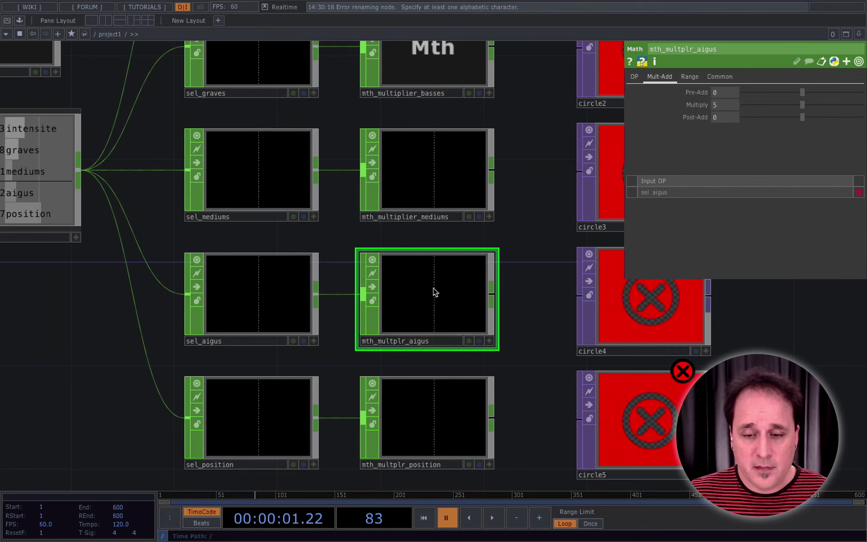
# Step: Shorten the name of the mth_multiplier_mediums node to mth_multplr_mediums
pyautogui.click(412, 219)
pyautogui.click(412, 219)
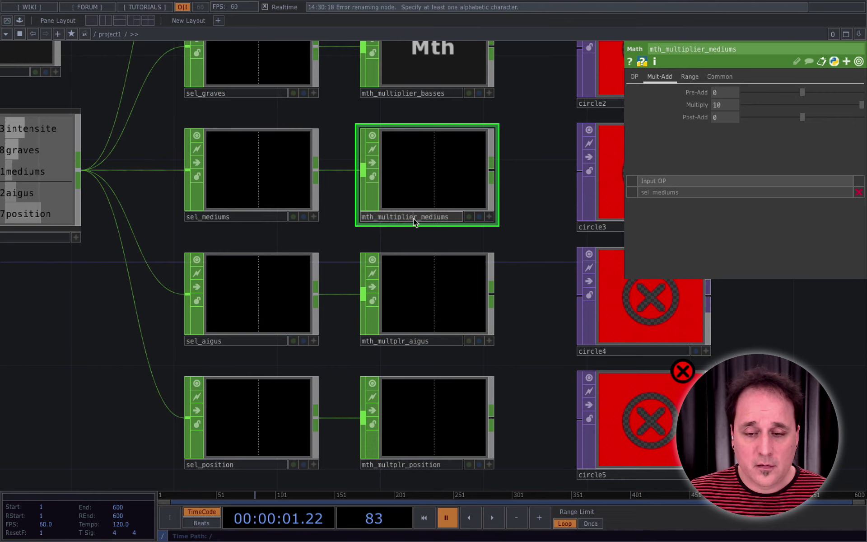
pyautogui.click(415, 219)
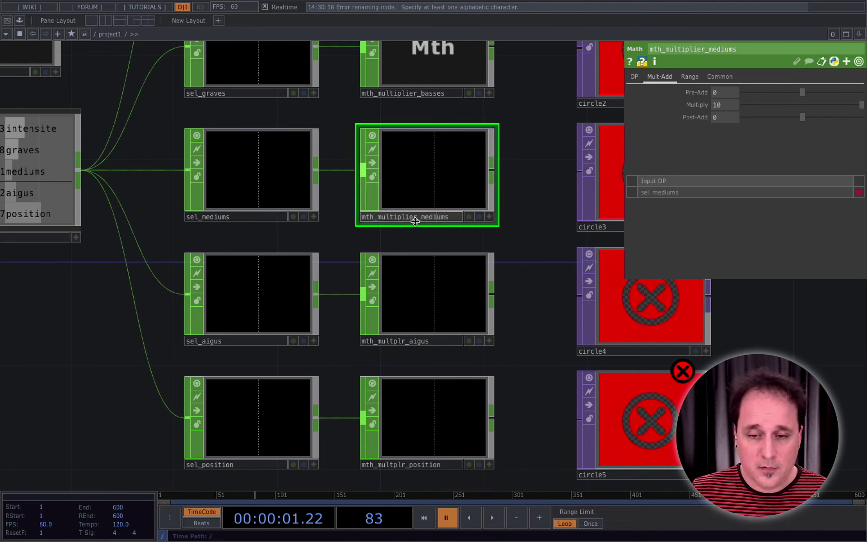
pyautogui.press('BackSpace')
pyautogui.press('BackSpace')
pyautogui.press('Left')
pyautogui.press('Left')
pyautogui.press('BackSpace')
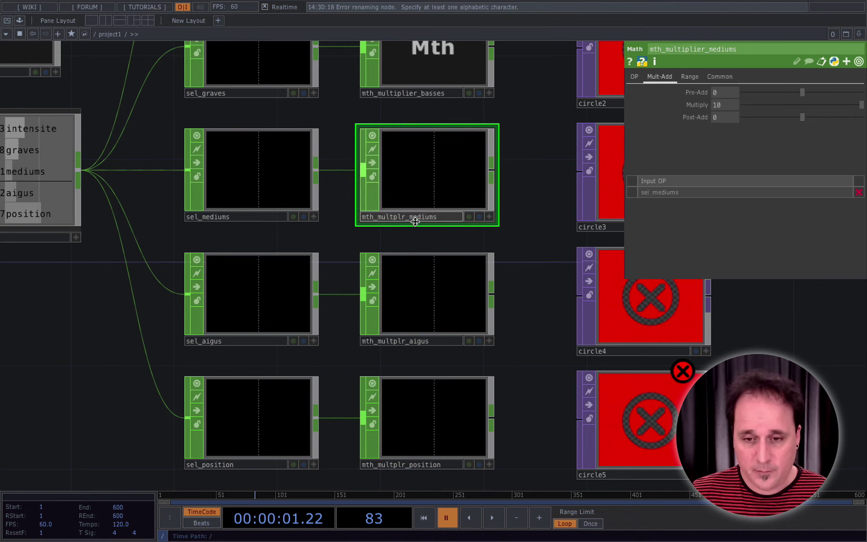
# Step: Shorten the name of the mth_multiplier_basses node to mth_multplr_basses
pyautogui.click(413, 97)
pyautogui.click(413, 97)
pyautogui.press('BackSpace')
pyautogui.press('BackSpace')
pyautogui.press('Left')
pyautogui.press('Left')
pyautogui.press('BackSpace')
pyautogui.press('Return')
# Step: Expand the Radius parameter of circle1 and examine which node the radiusx and radiusy expressions refer to
pyautogui.scroll(-5, 502, 215)
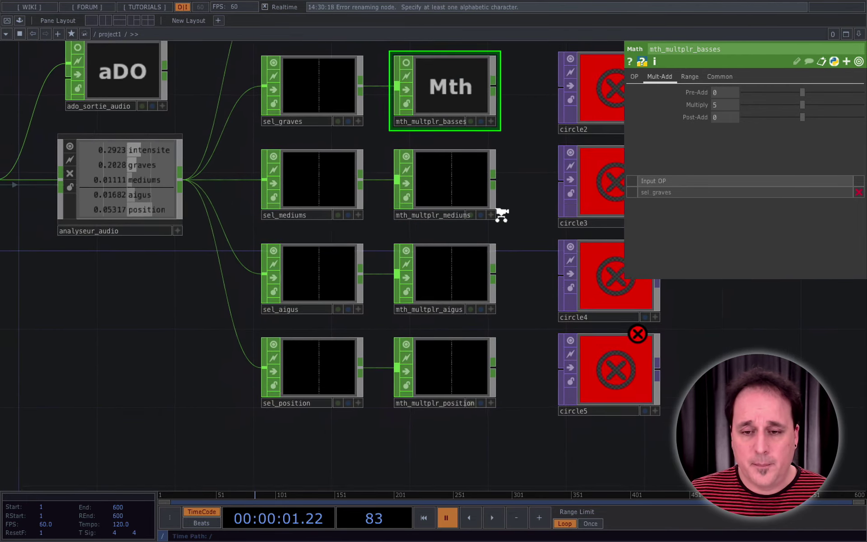
pyautogui.moveTo(519, 198); pyautogui.dragTo(460, 284)
pyautogui.scroll(-2, 494, 287)
pyautogui.scroll(-1, 499, 287)
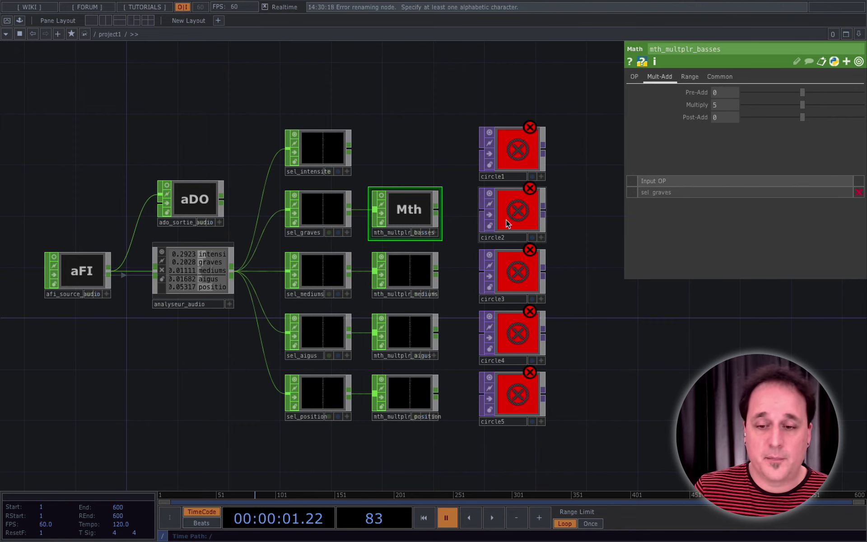
pyautogui.click(508, 150)
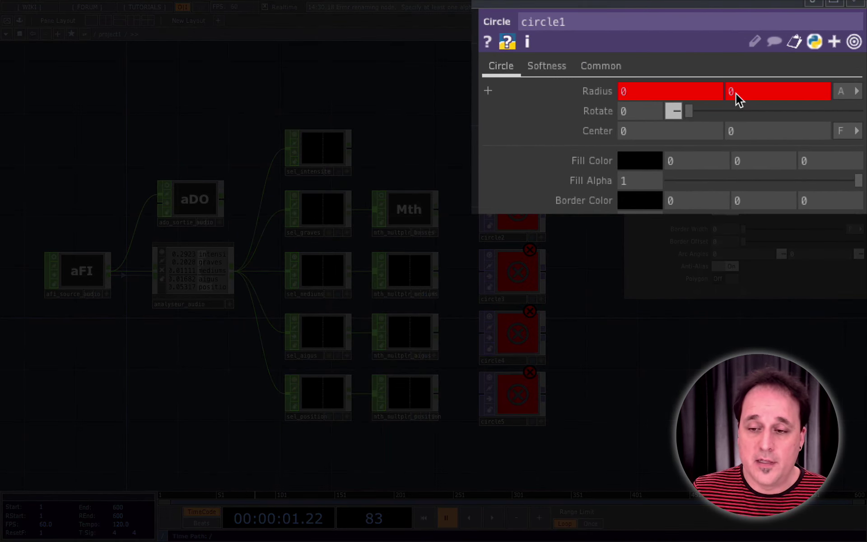
pyautogui.click(489, 91)
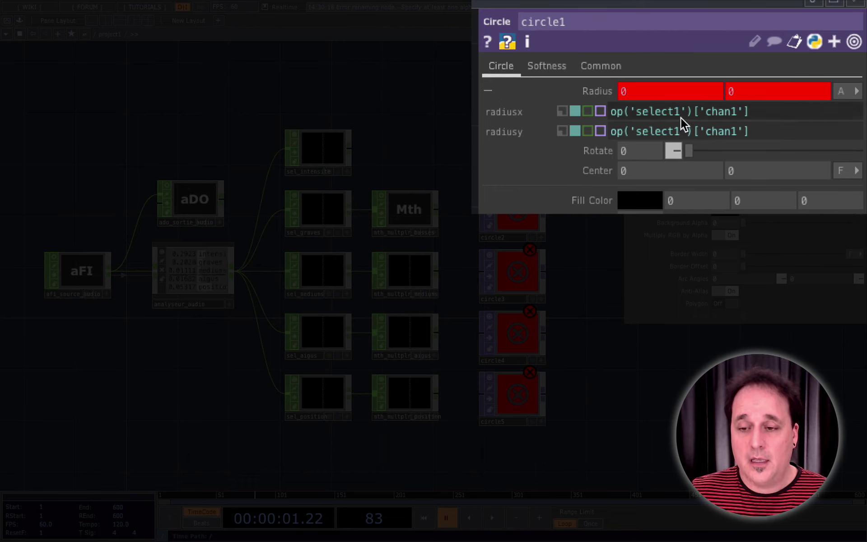
pyautogui.moveTo(651, 119)
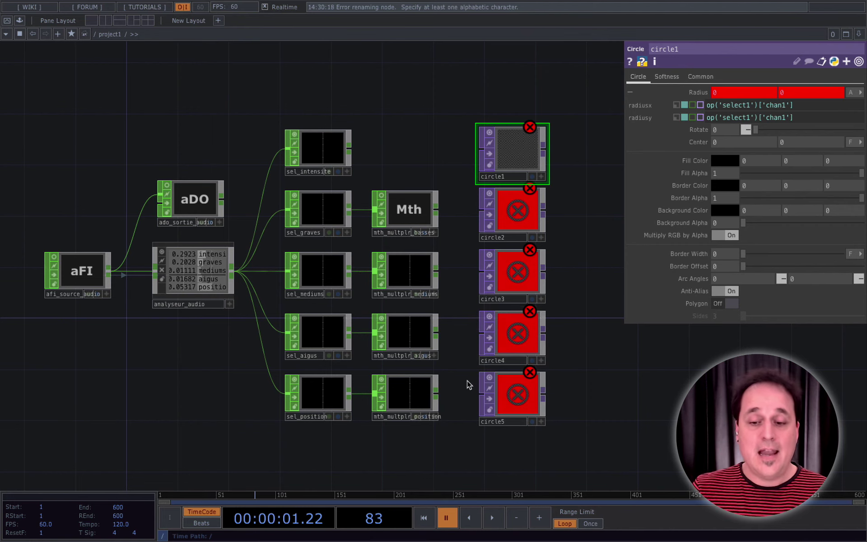
# Step: Move the five nodes circle1 to circle5 farther from the math nodes to make room for another column
pyautogui.scroll(-1, 464, 384)
pyautogui.moveTo(631, 370); pyautogui.dragTo(473, 354)
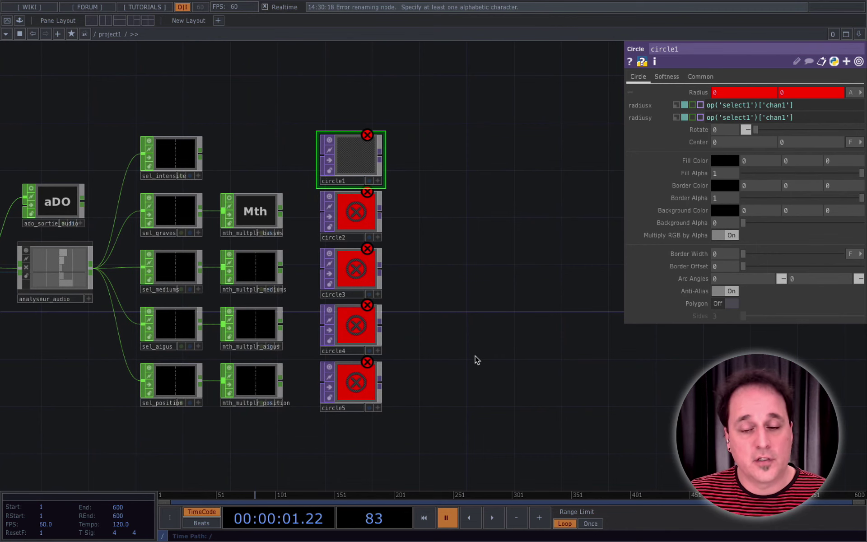
pyautogui.moveTo(452, 106); pyautogui.dragTo(464, 390)
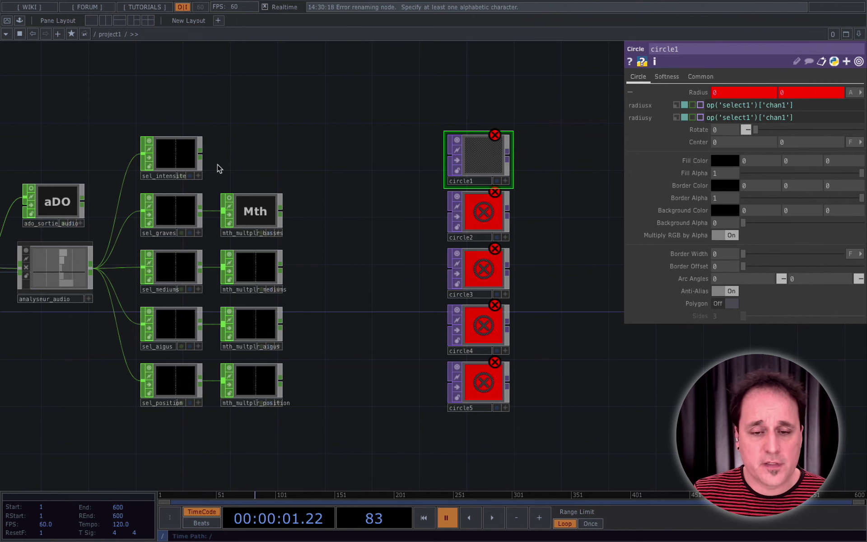
# Step: Add a Null CHOP after sel_intensite, in line with it and near circle1, and name it nul_intensite
pyautogui.rightClick(200, 155)
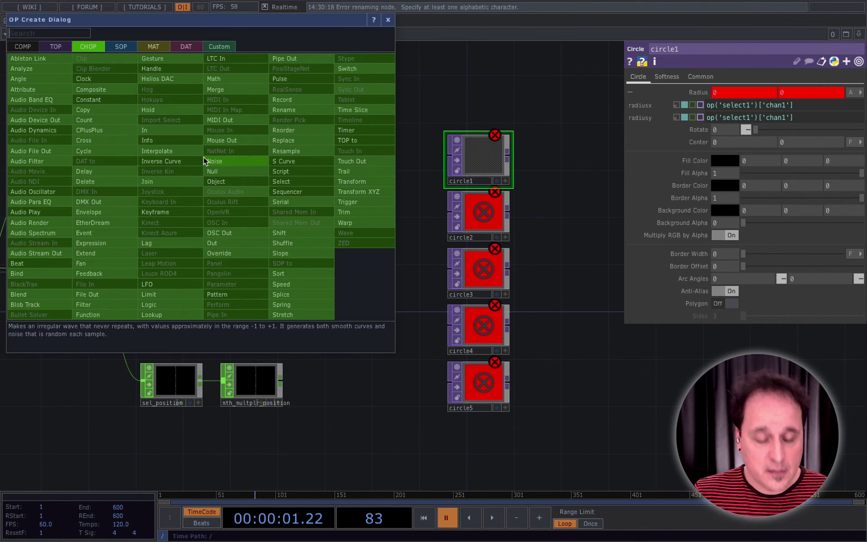
pyautogui.write('null')
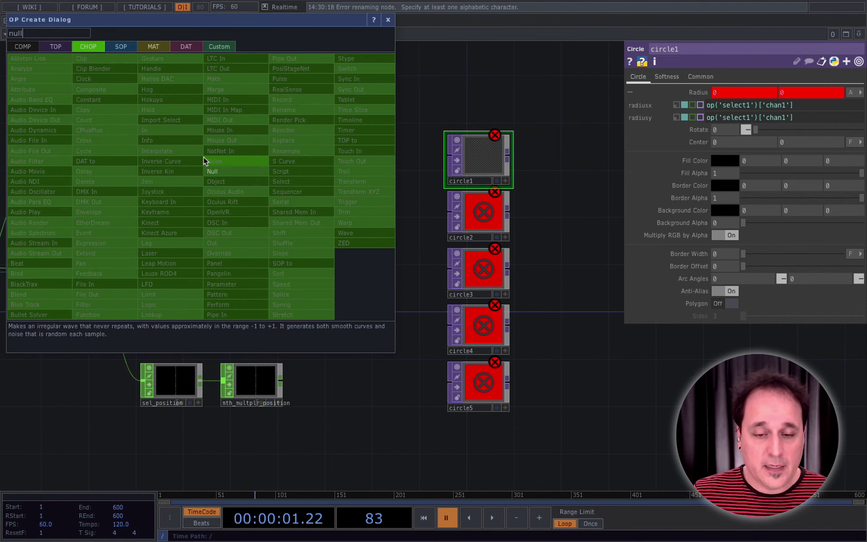
pyautogui.click(216, 171)
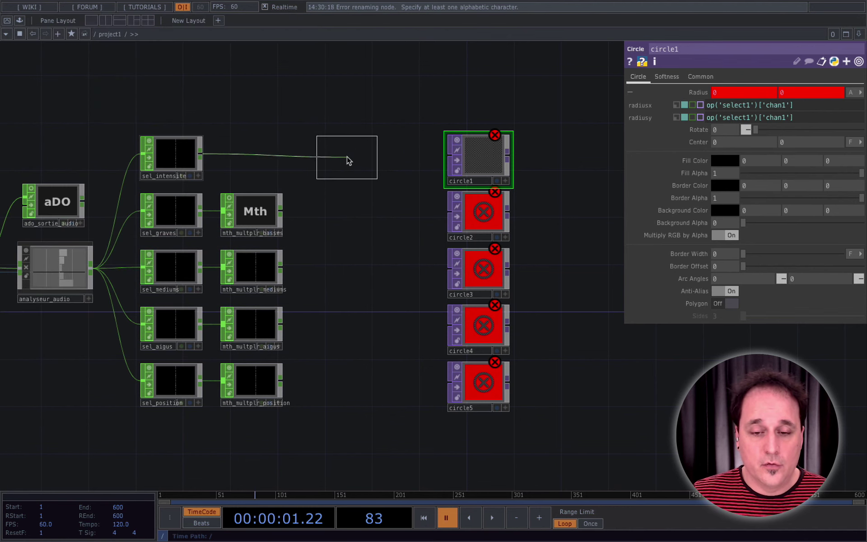
pyautogui.click(347, 156)
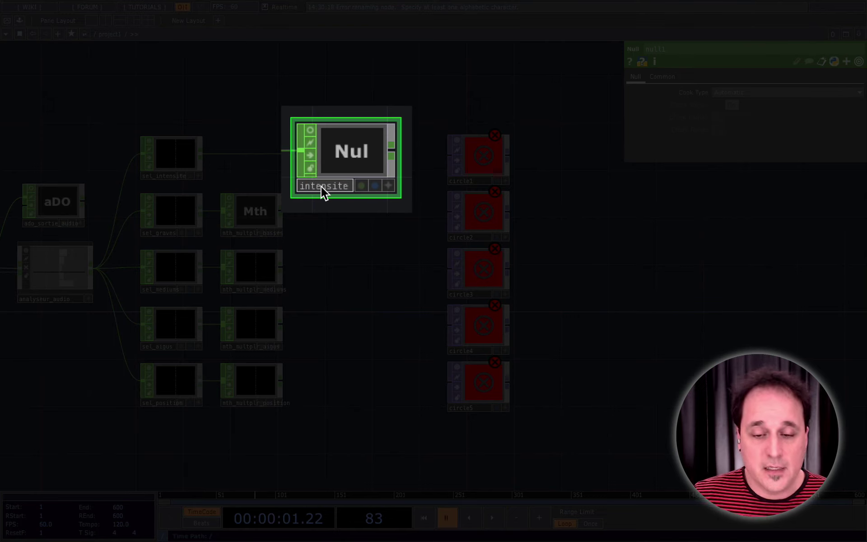
pyautogui.press('Return')
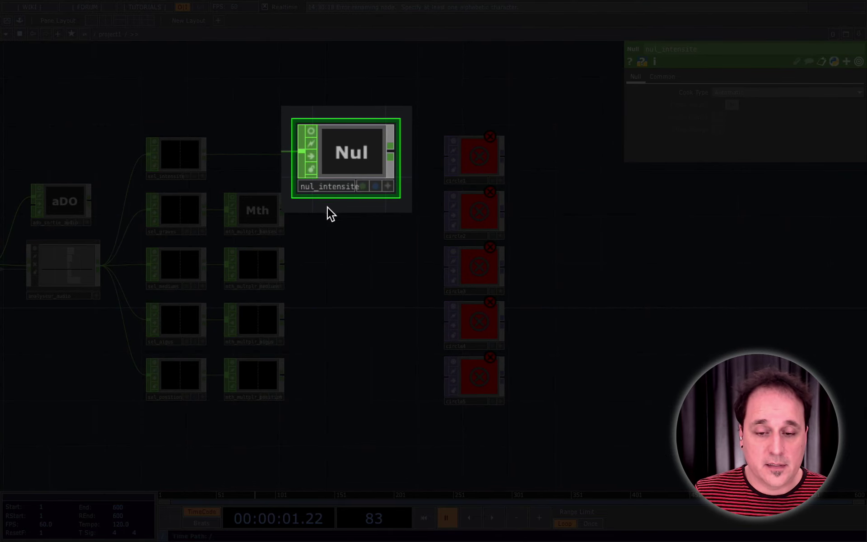
pyautogui.press('Tab')
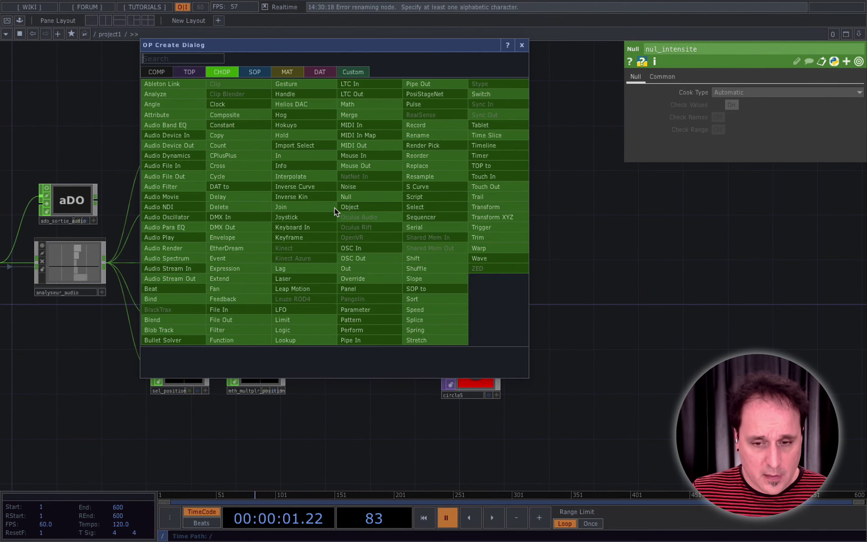
pyautogui.click(522, 45)
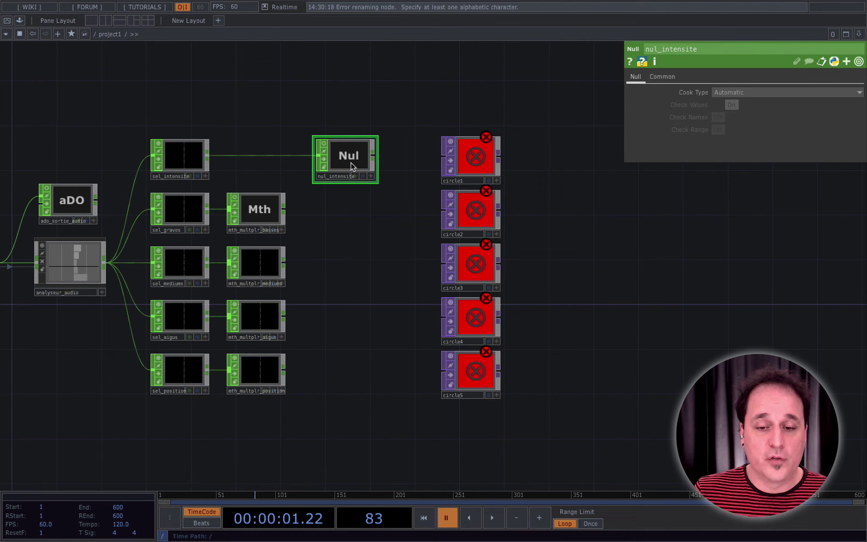
# Step: Add a Null CHOP after mth_multplr_basses, beneath nul_intensite, and name it nul_graves
pyautogui.click(267, 203)
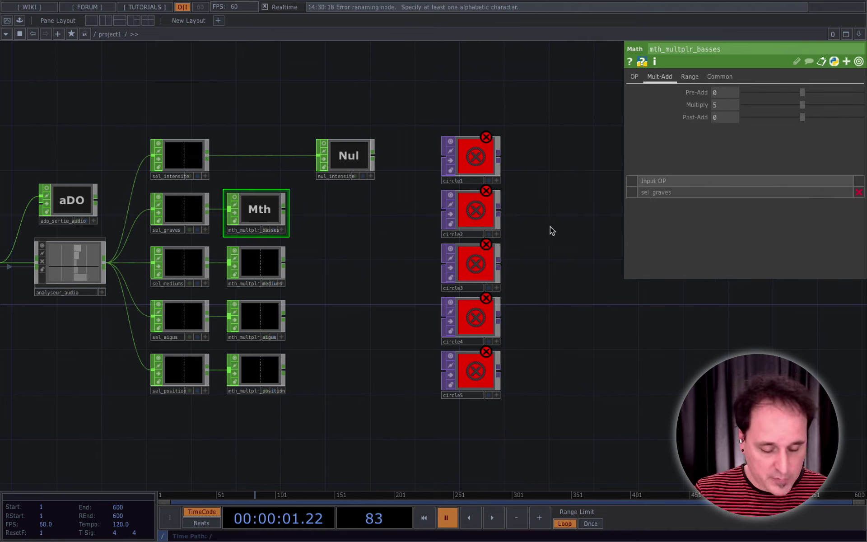
pyautogui.hotkey('ctrl', 'v')
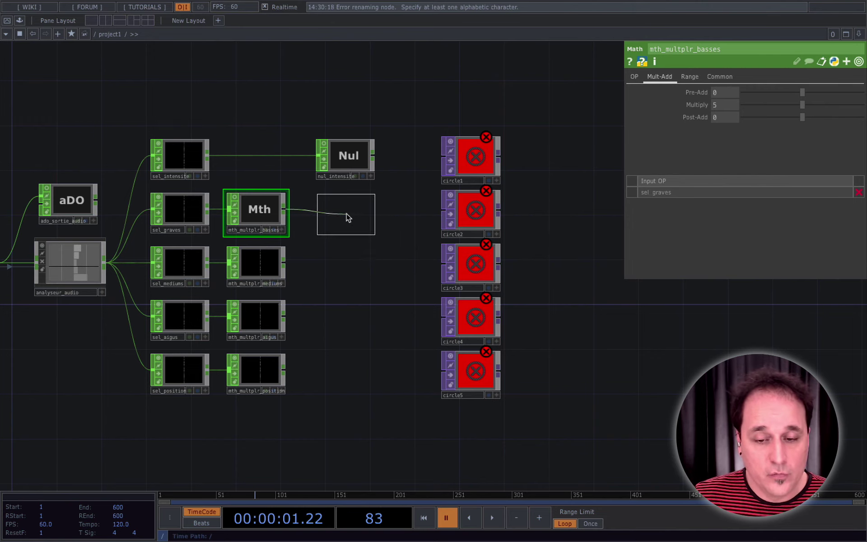
pyautogui.click(346, 220)
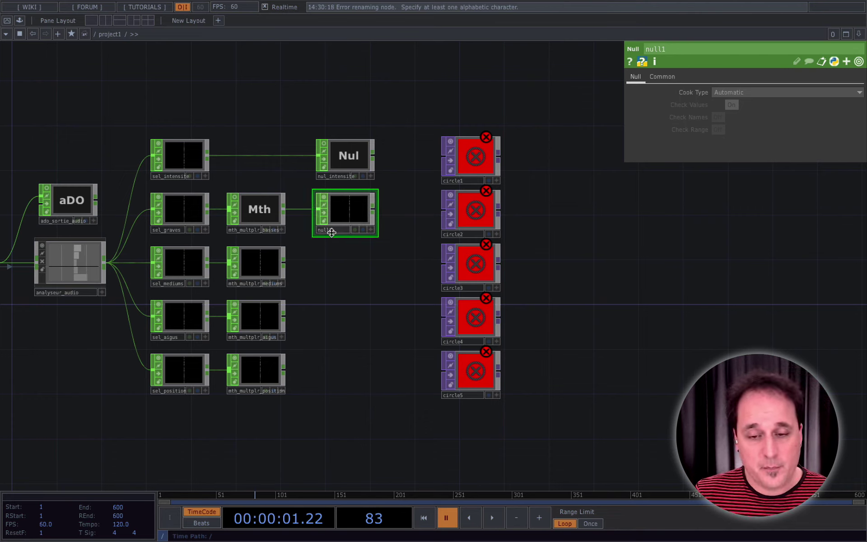
pyautogui.click(331, 231)
pyautogui.write('nul')
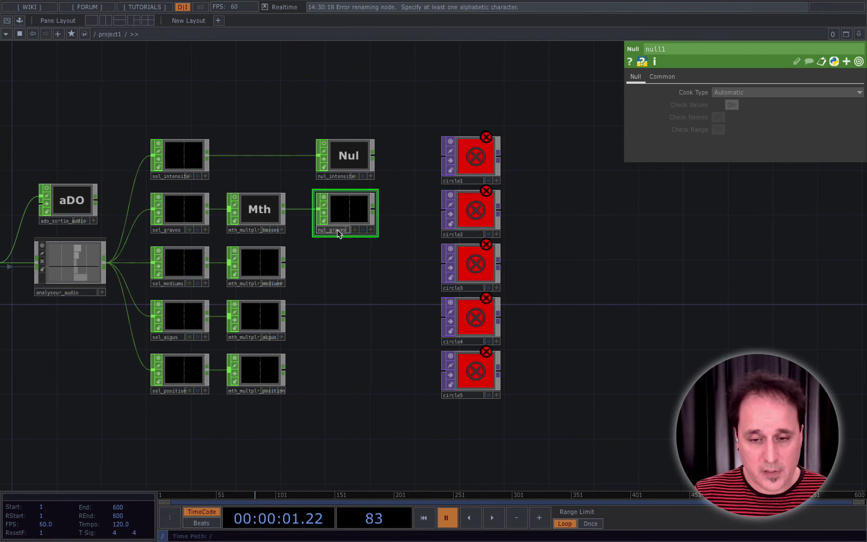
pyautogui.press('Return')
# Step: Add a Null CHOP after mth_multplr_mediums, beneath nul_graves, and name it nul_mediums
pyautogui.click(278, 264)
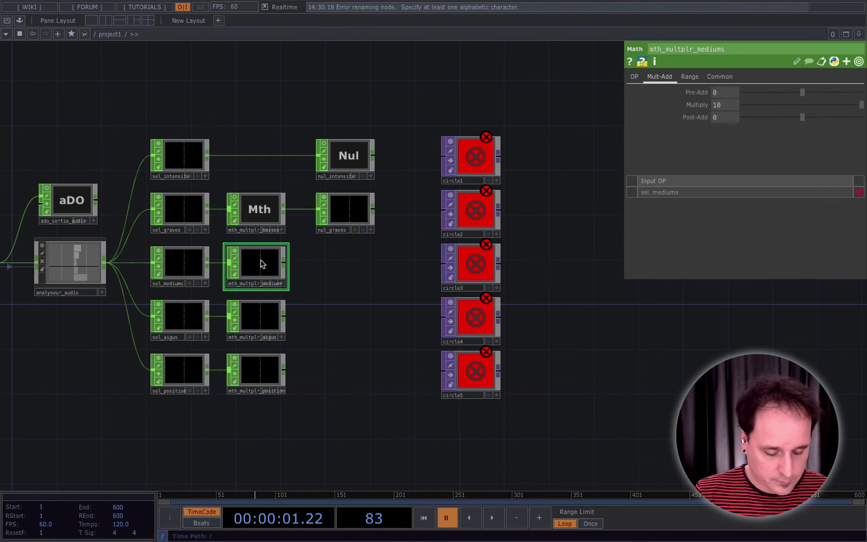
pyautogui.rightClick(284, 263)
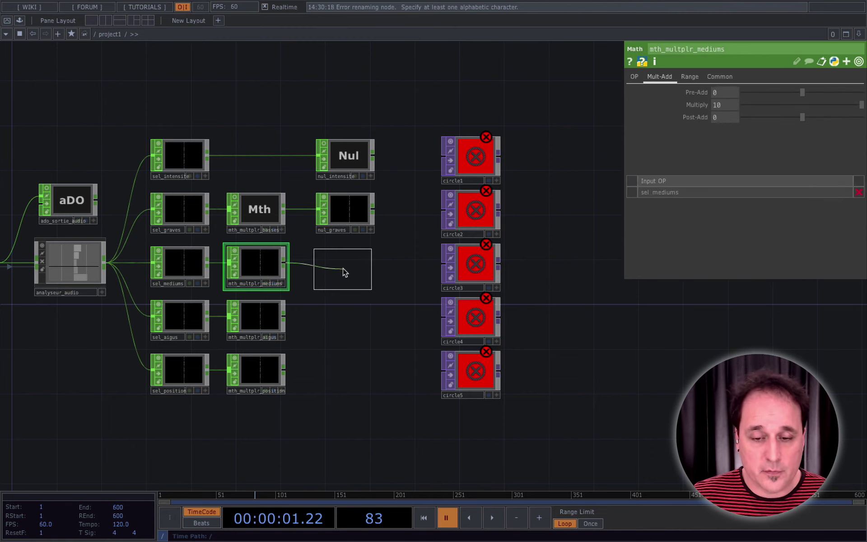
pyautogui.click(347, 268)
pyautogui.click(332, 283)
pyautogui.write('nul_mediums')
pyautogui.press('Return')
# Step: Add a Null CHOP after mth_multplr_aigus, beneath nul_mediums, and name it nul_aigus
pyautogui.click(259, 319)
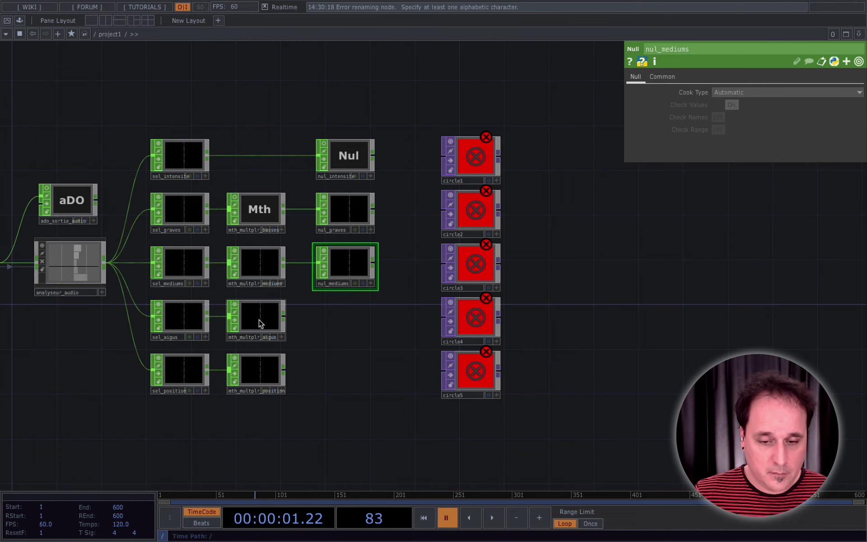
pyautogui.rightClick(283, 318)
pyautogui.click(348, 321)
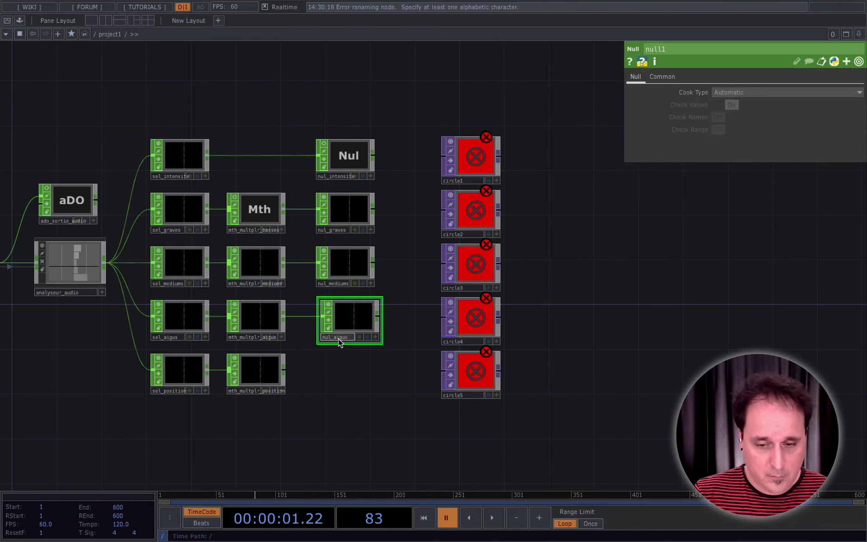
# Step: Add a Null CHOP named nul_position after mth_multplr_position, and align it and nul_aigus with the other Null nodes
pyautogui.click(250, 380)
pyautogui.rightClick(284, 370)
pyautogui.click(348, 376)
pyautogui.click(343, 393)
pyautogui.write('nul_')
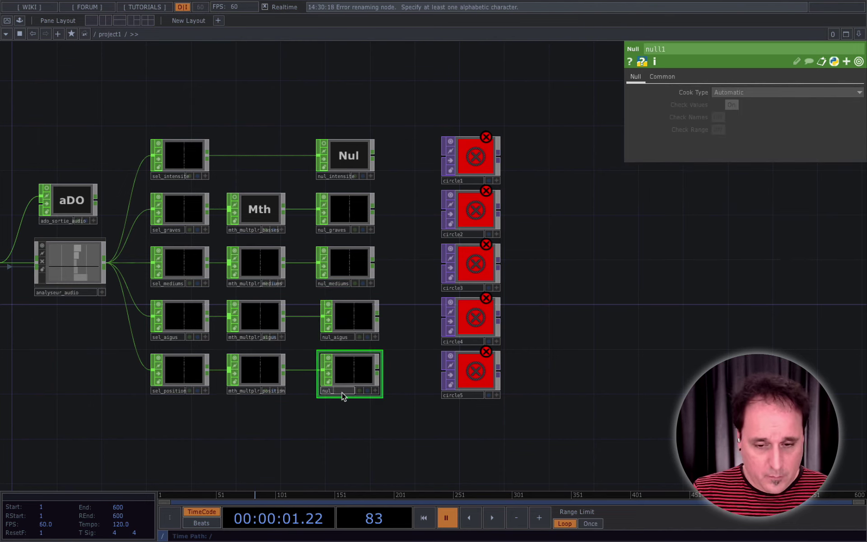
pyautogui.write('position')
pyautogui.press('Return')
pyautogui.moveTo(353, 314); pyautogui.dragTo(348, 314)
pyautogui.moveTo(350, 363); pyautogui.dragTo(345, 363)
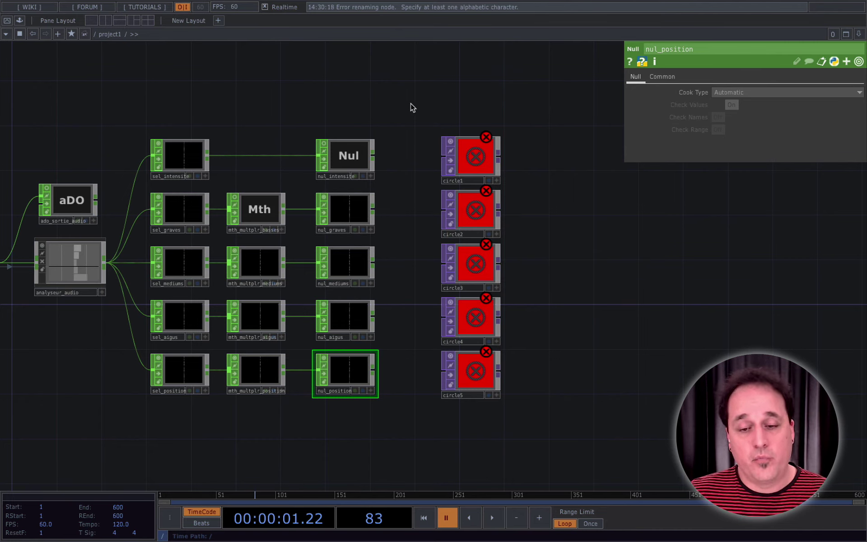
# Step: Activate the viewer of nul_intensite to check whether it carries a channel, and deactivate it again
pyautogui.moveTo(412, 107); pyautogui.dragTo(333, 440)
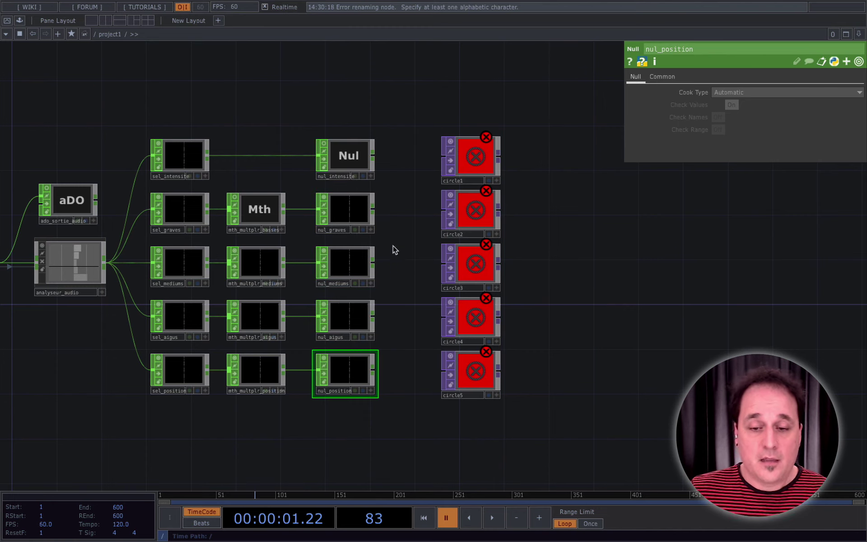
pyautogui.click(371, 176)
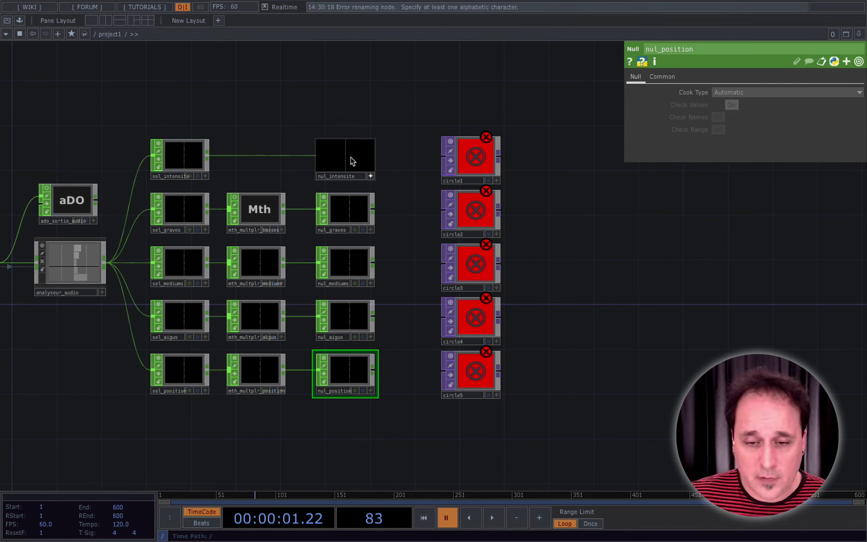
pyautogui.click(371, 175)
pyautogui.click(347, 156)
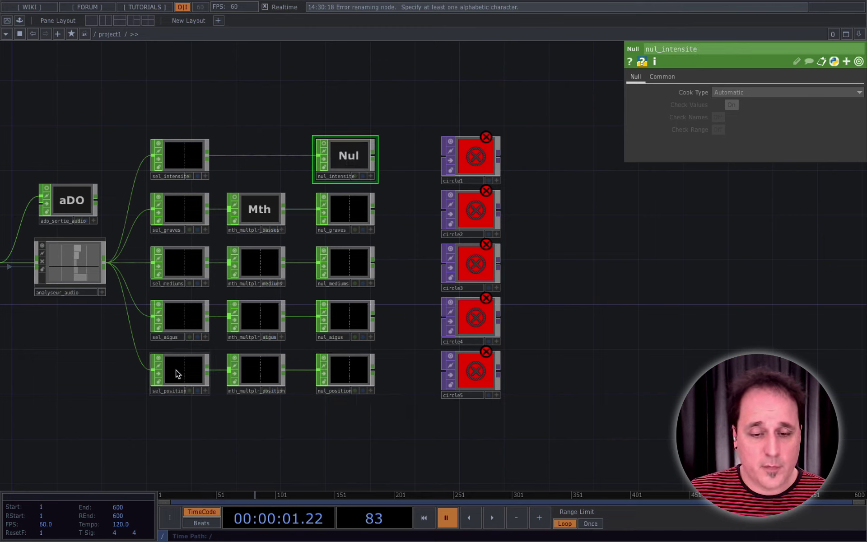
# Step: Set the Channel Names parameter of sel_intensite to intensite
pyautogui.click(183, 161)
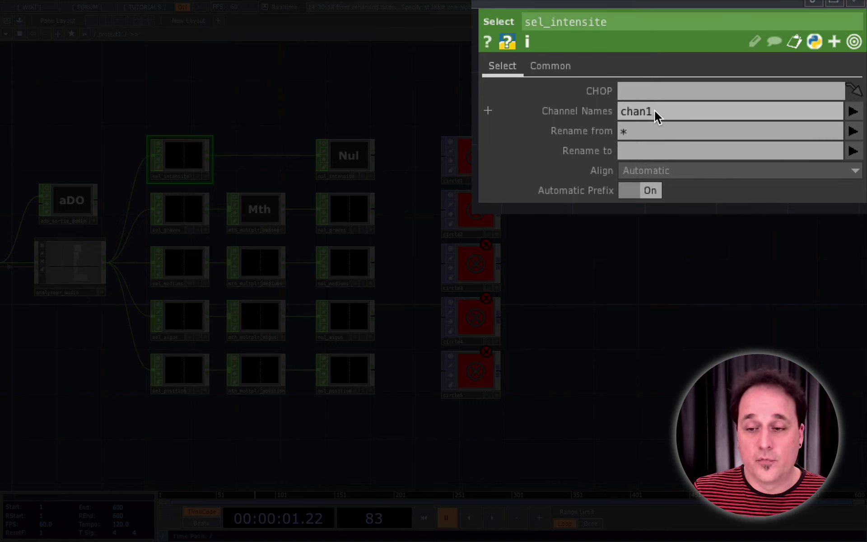
pyautogui.click(698, 117)
pyautogui.press('BackSpace')
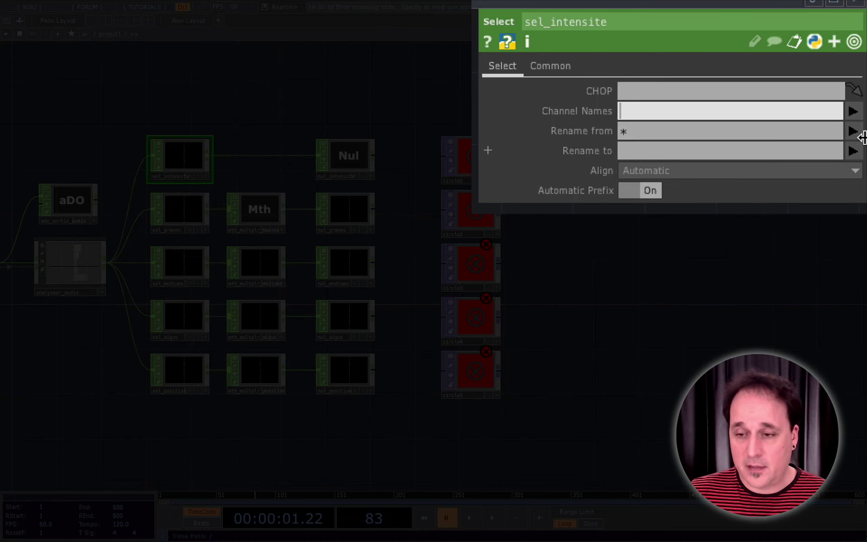
pyautogui.click(854, 117)
pyautogui.click(847, 141)
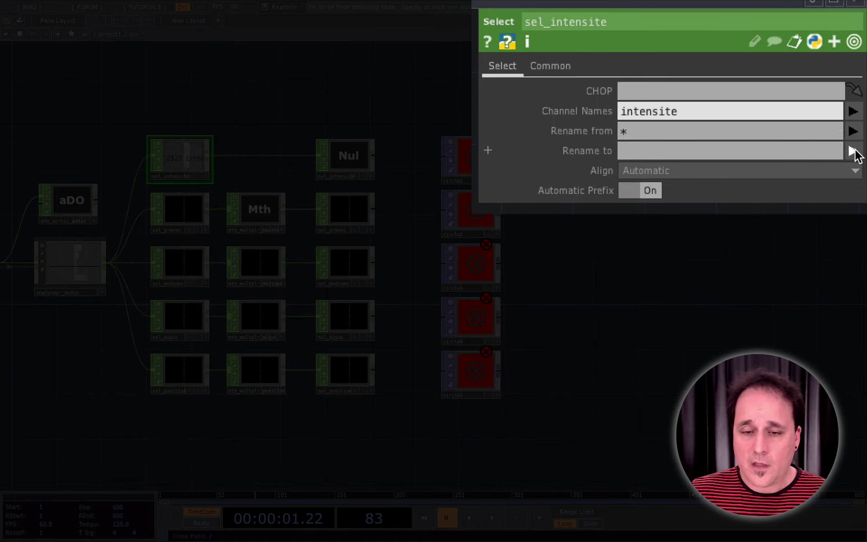
# Step: Set the Channel Names parameter of sel_graves to graves
pyautogui.click(181, 213)
pyautogui.click(672, 116)
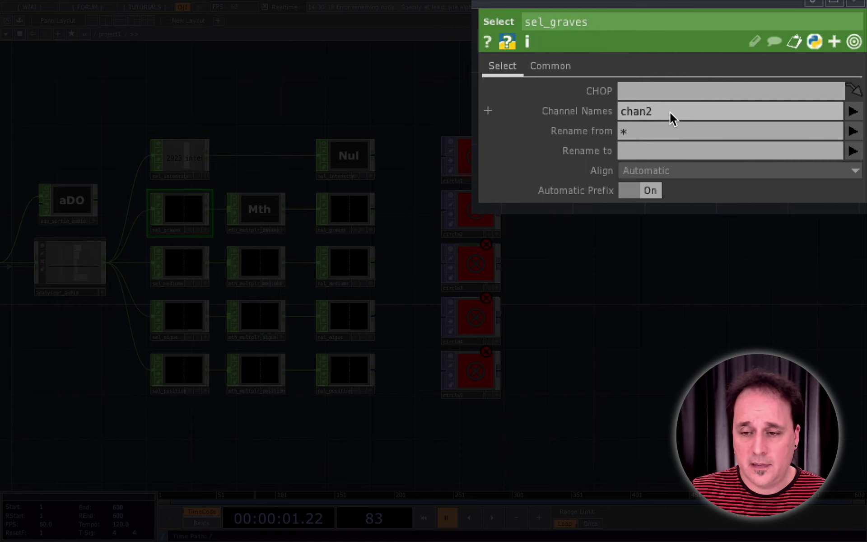
pyautogui.press('BackSpace')
pyautogui.click(853, 112)
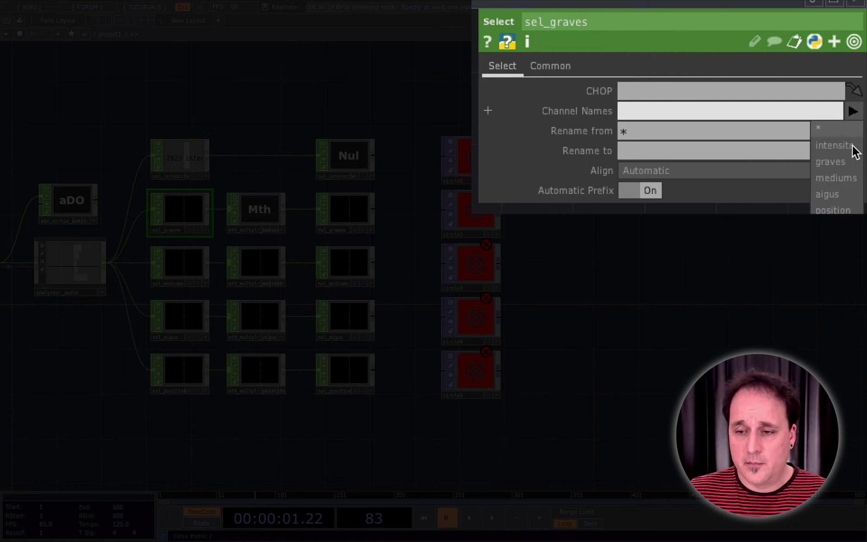
pyautogui.click(850, 163)
# Step: Set the Channel Names parameter of sel_mediums to mediums
pyautogui.click(186, 275)
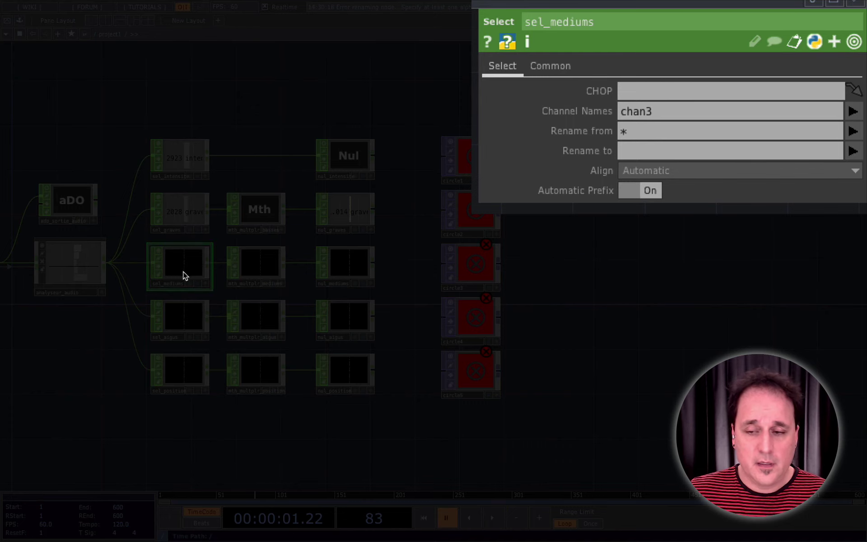
pyautogui.click(657, 116)
pyautogui.press('BackSpace')
pyautogui.click(853, 111)
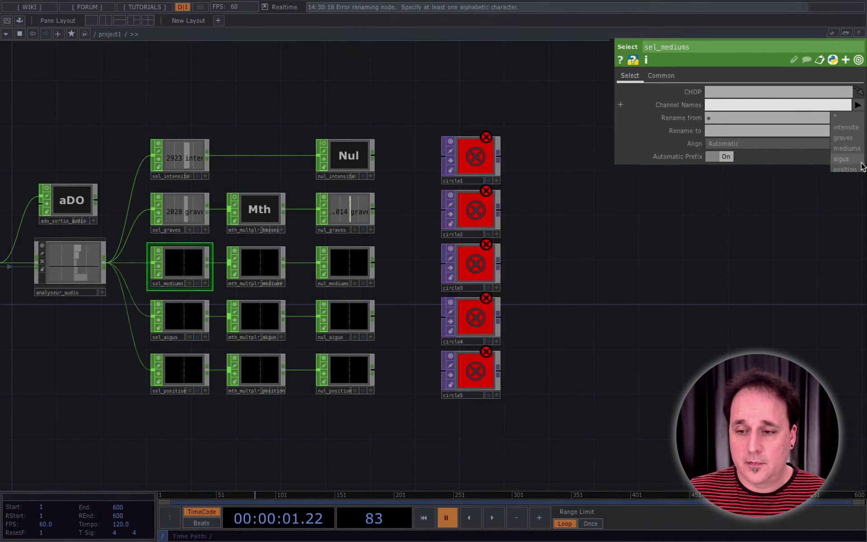
pyautogui.click(847, 148)
# Step: Set the Channel Names parameter of sel_aigus to aigus
pyautogui.click(171, 313)
pyautogui.click(840, 106)
pyautogui.press('BackSpace')
pyautogui.click(859, 105)
pyautogui.click(842, 158)
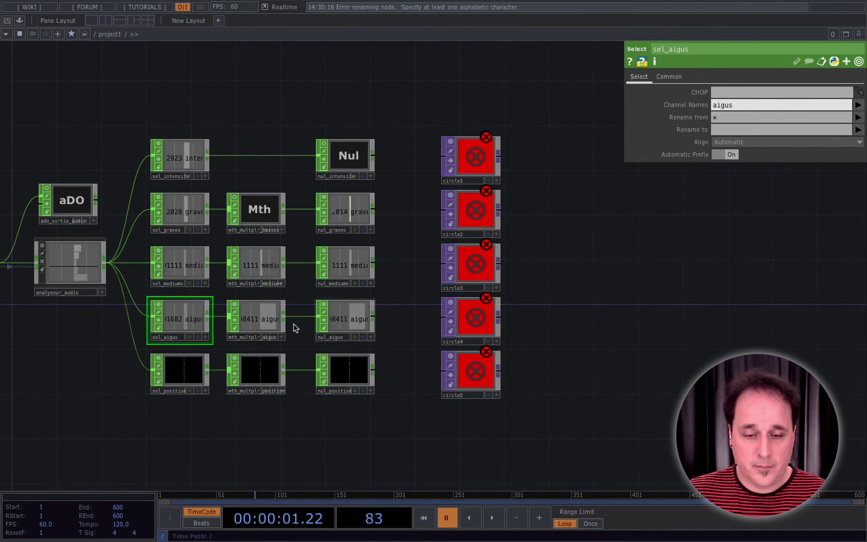
# Step: Set the Channel Names parameter of sel_position to position
pyautogui.click(185, 371)
pyautogui.click(841, 108)
pyautogui.click(859, 105)
pyautogui.click(843, 169)
pyautogui.click(372, 414)
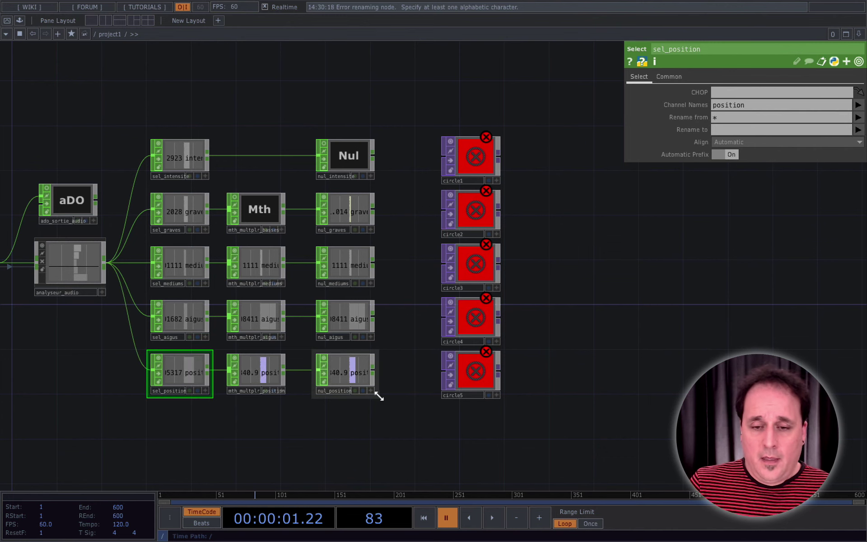
# Step: Link both Radius values of circle1 to the intensite channel of nul_intensite with a CHOP Reference
pyautogui.click(371, 176)
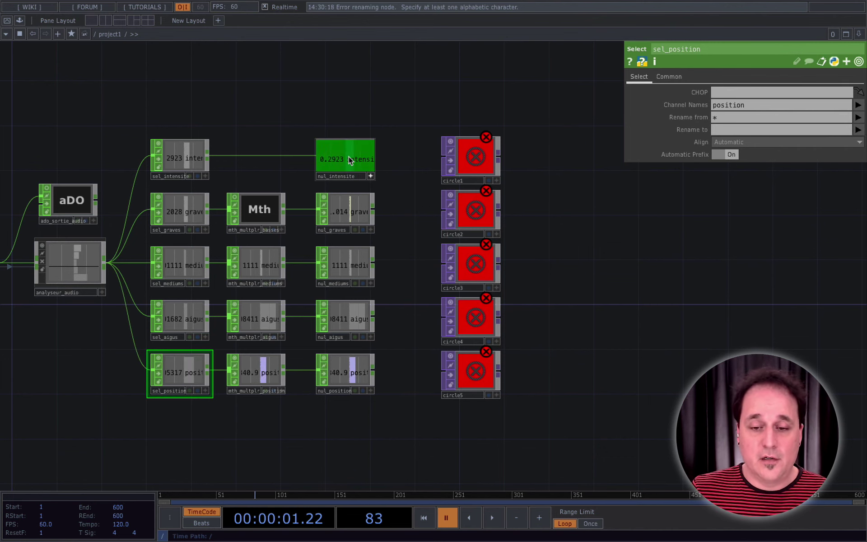
pyautogui.moveTo(352, 158); pyautogui.dragTo(689, 93)
pyautogui.moveTo(581, 93); pyautogui.dragTo(590, 90)
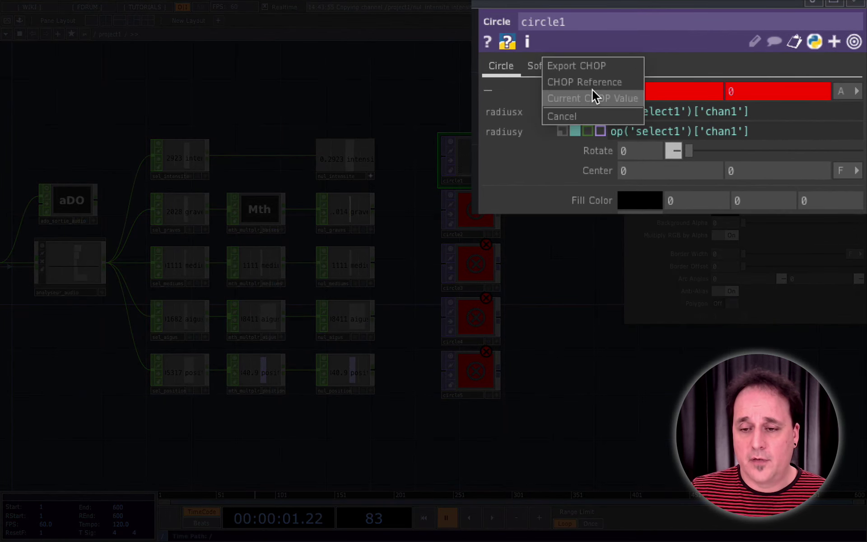
pyautogui.click(598, 83)
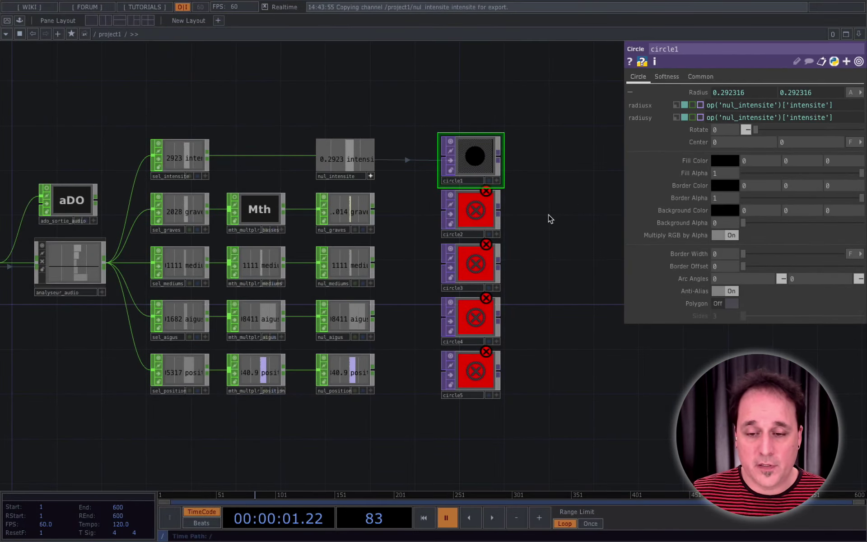
# Step: Link the Radius of circle2 to the graves channel of nul_graves and the Radius of circle3 to the mediums channel of nul_mediums
pyautogui.click(361, 214)
pyautogui.moveTo(351, 213); pyautogui.dragTo(702, 94)
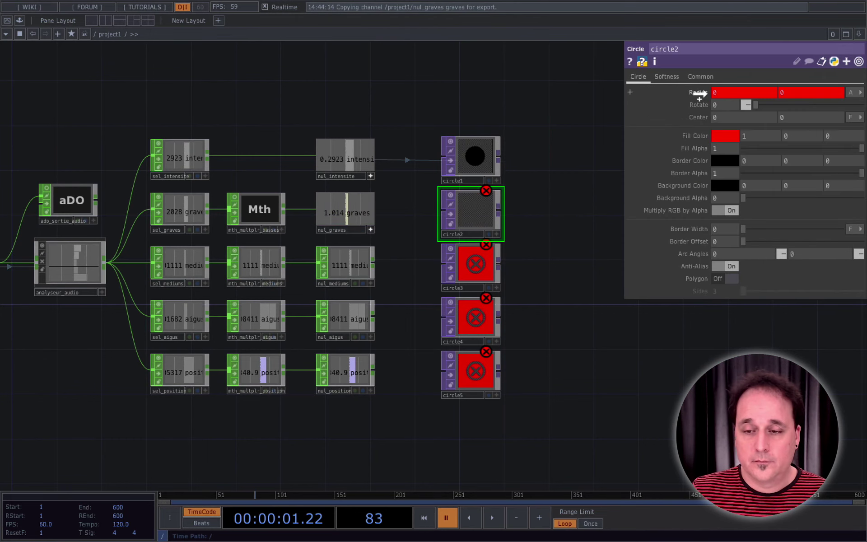
pyautogui.click(345, 267)
pyautogui.moveTo(351, 267); pyautogui.dragTo(702, 94)
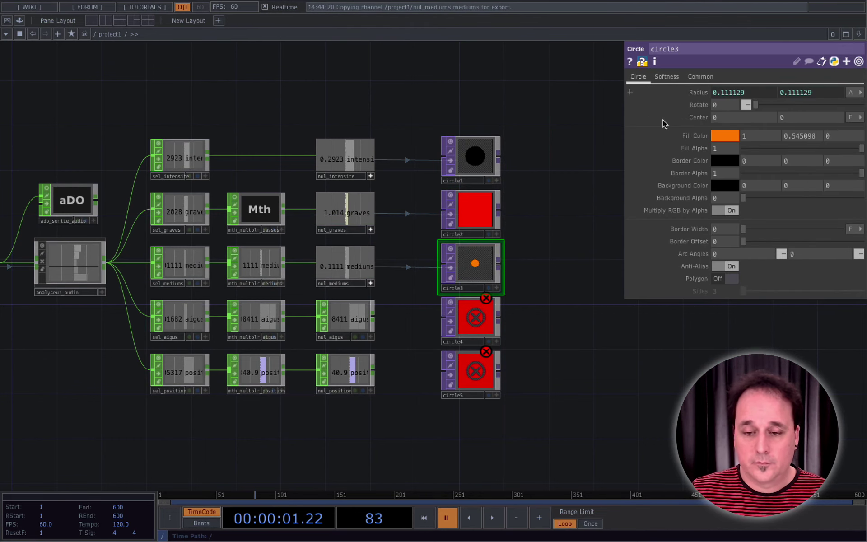
# Step: Link the Radius of circle4 to the aigus channel of nul_aigus with a CHOP Reference
pyautogui.click(361, 321)
pyautogui.click(370, 337)
pyautogui.moveTo(352, 321); pyautogui.dragTo(699, 94)
pyautogui.click(693, 85)
# Step: Link the end Arc Angle of circle5 to the position channel of nul_position with a CHOP Reference
pyautogui.click(363, 376)
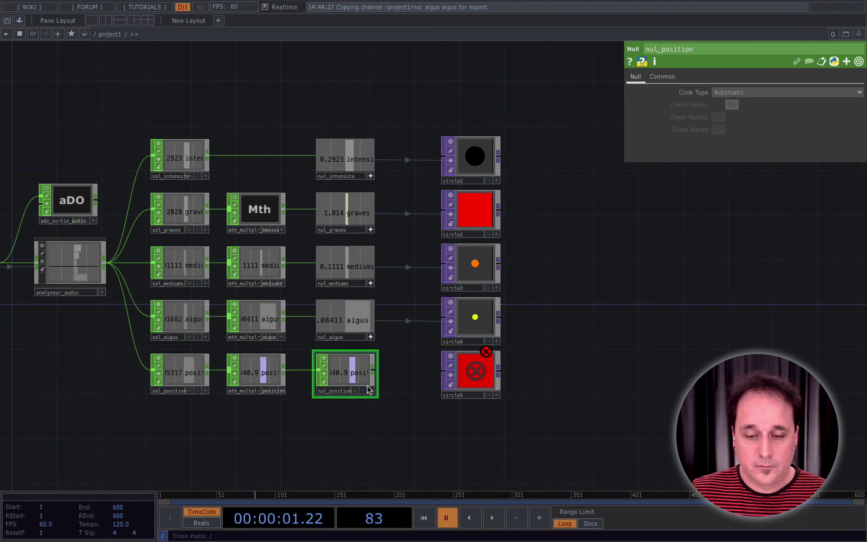
pyautogui.click(371, 391)
pyautogui.moveTo(352, 374); pyautogui.dragTo(814, 256)
pyautogui.click(812, 248)
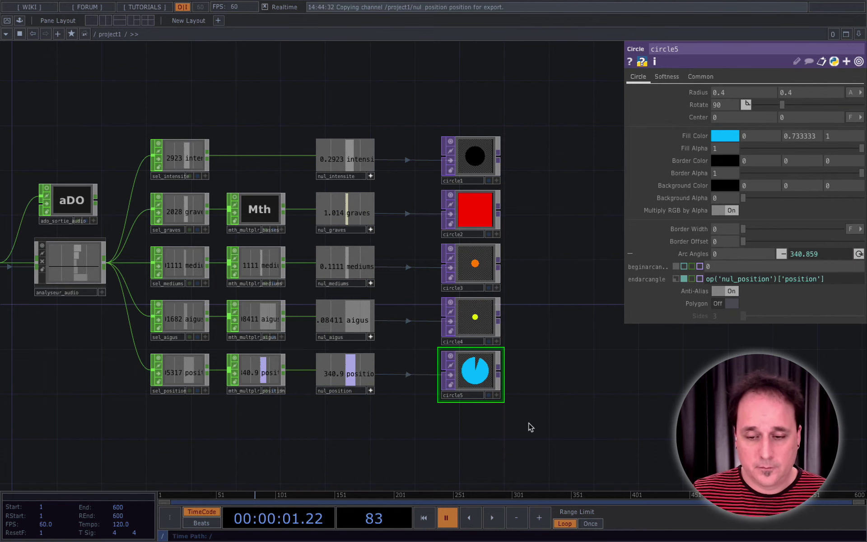
# Step: Frame the whole network and play the timeline briefly to check how the five circles react to the audio
pyautogui.press('h')
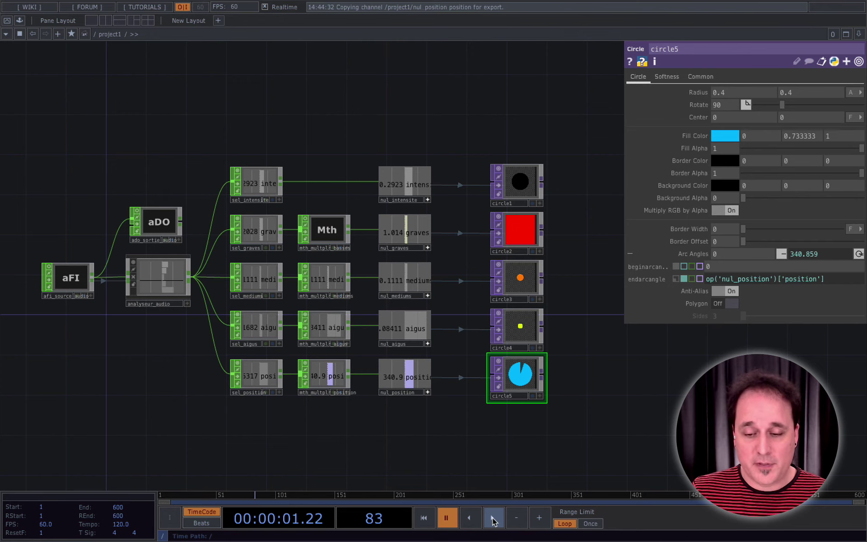
pyautogui.click(493, 517)
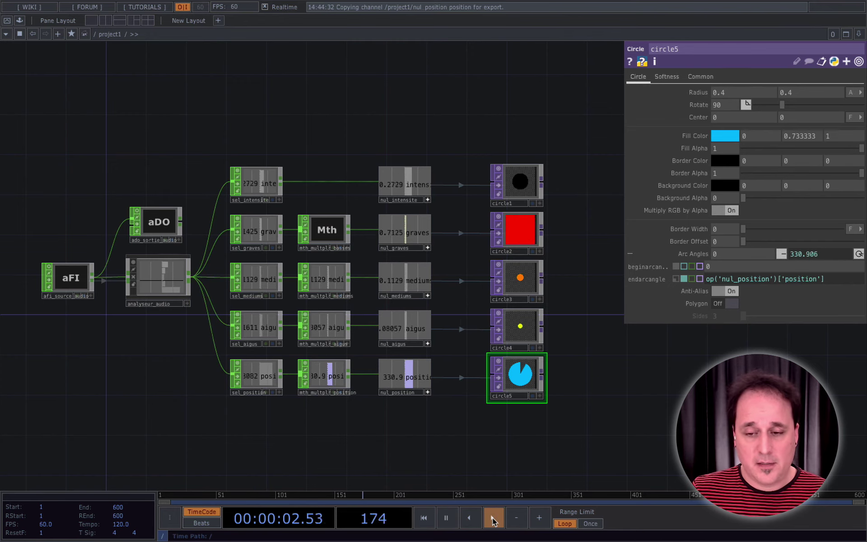
pyautogui.click(447, 518)
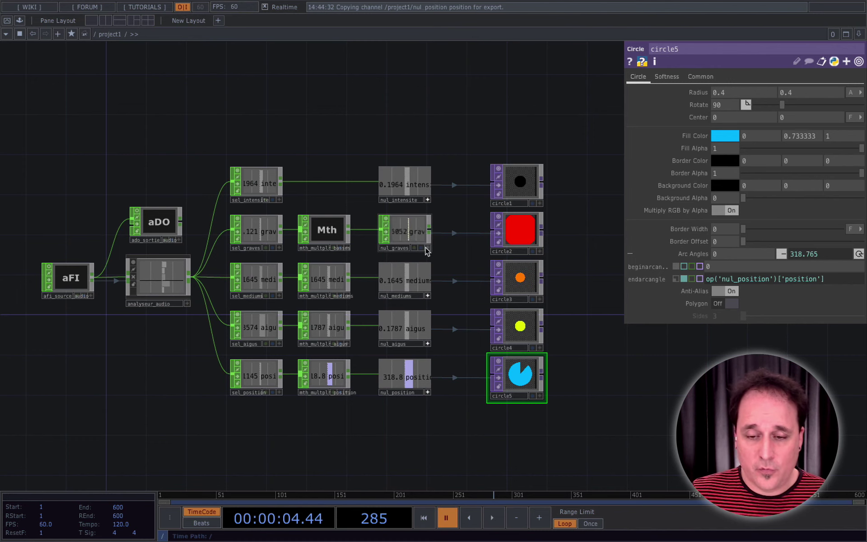
# Step: Try a Multiply value of 3 on mth_multplr_basses and play the timeline briefly to check circle2
pyautogui.click(399, 232)
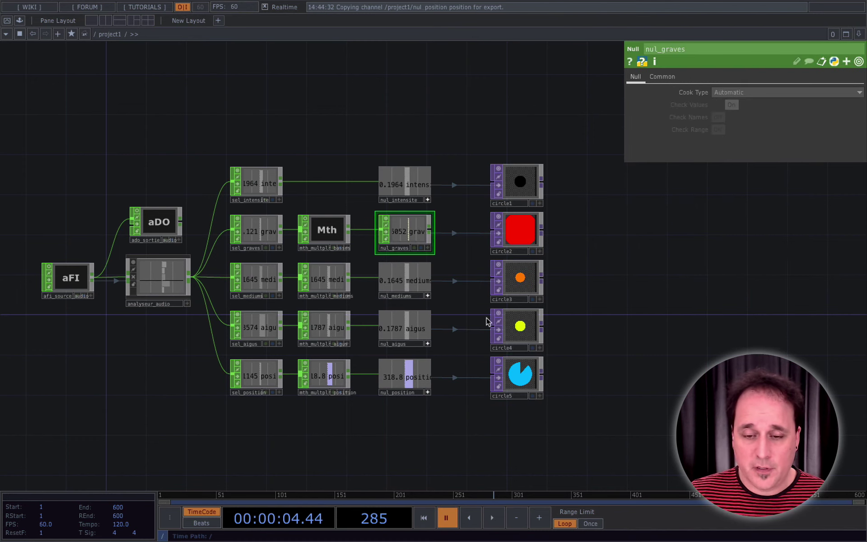
pyautogui.click(299, 232)
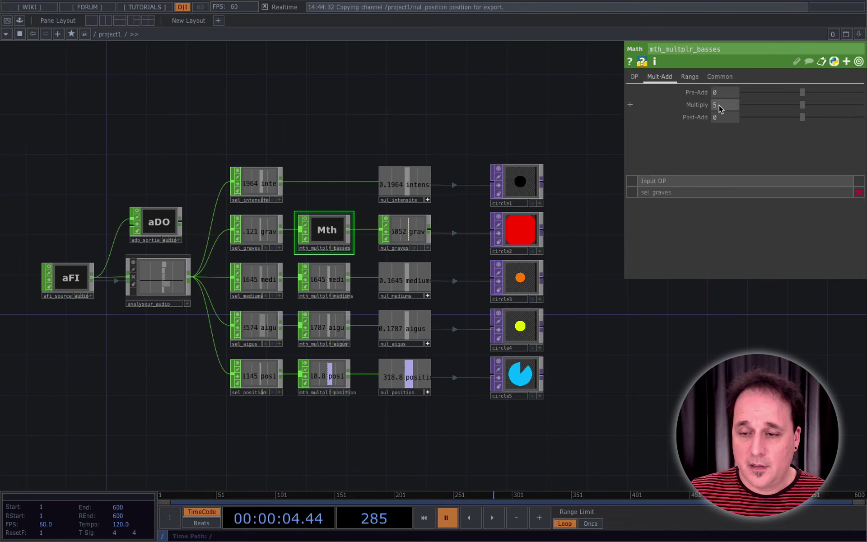
pyautogui.moveTo(719, 105); pyautogui.dragTo(701, 104)
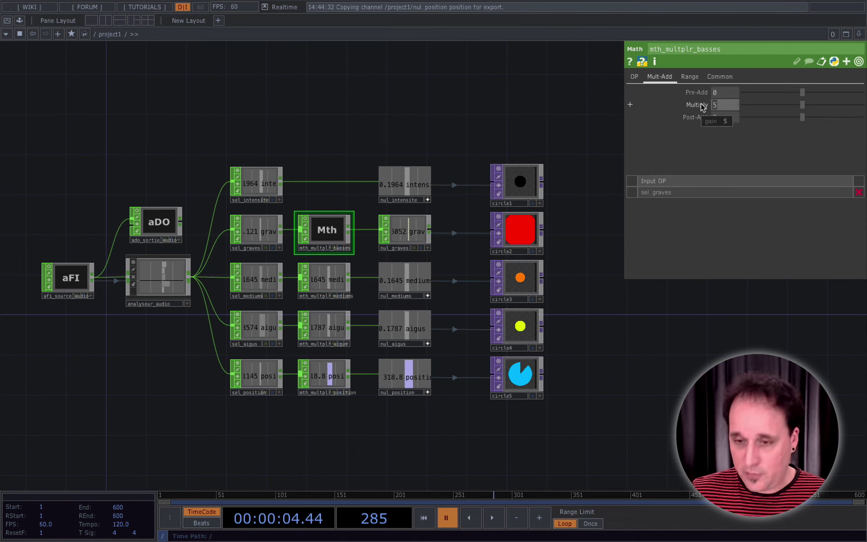
pyautogui.write('3')
pyautogui.press('Return')
pyautogui.click(492, 519)
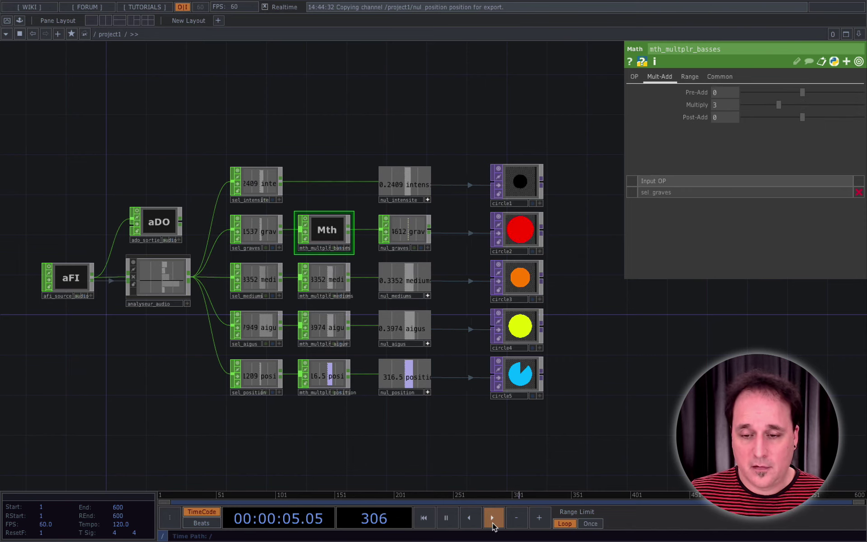
pyautogui.click(449, 520)
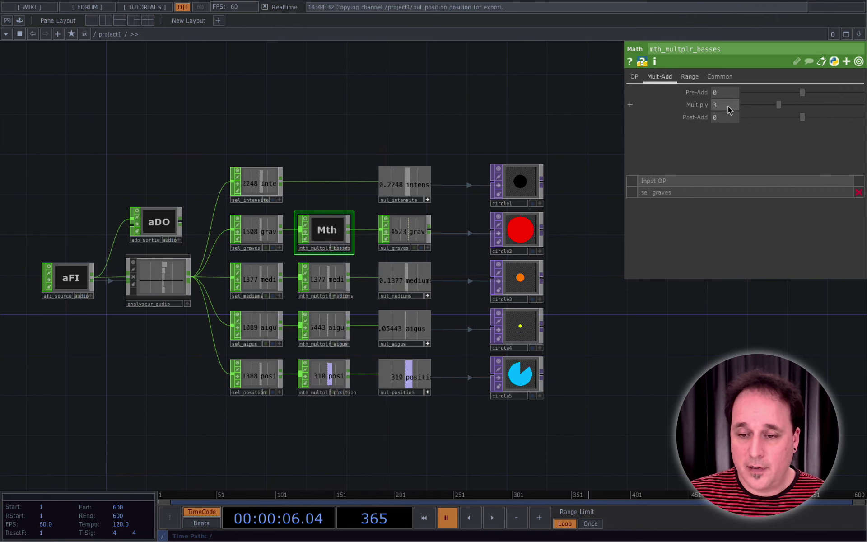
# Step: Set Multiply of mth_multplr_basses to 2, then play the timeline briefly and pause it
pyautogui.moveTo(728, 106); pyautogui.dragTo(704, 104)
pyautogui.write('2')
pyautogui.press('Return')
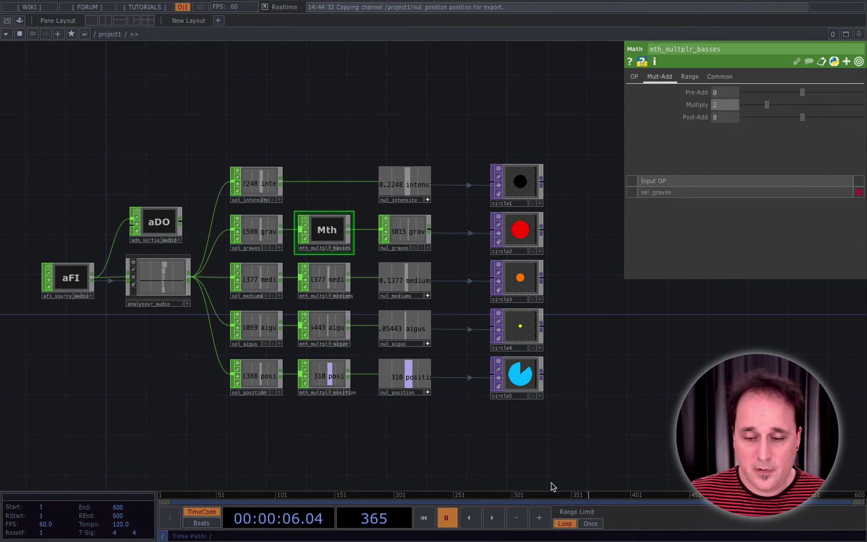
pyautogui.click(493, 520)
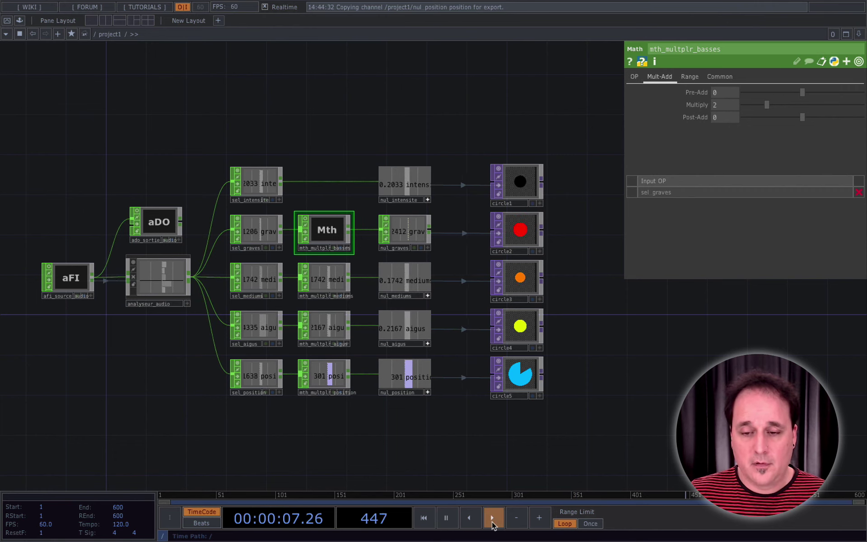
pyautogui.press('space')
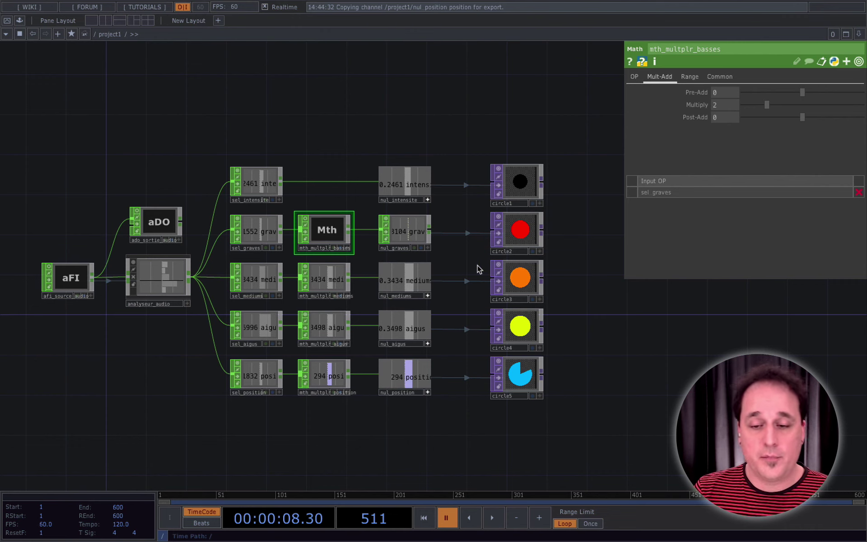
# Step: Deactivate the interactive viewers on the five Null CHOPs together
pyautogui.moveTo(417, 121); pyautogui.dragTo(401, 430)
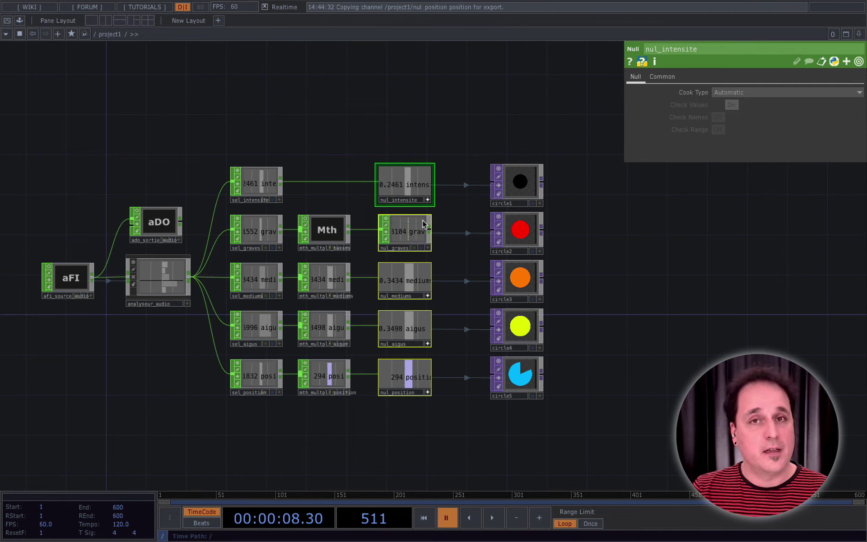
pyautogui.click(428, 200)
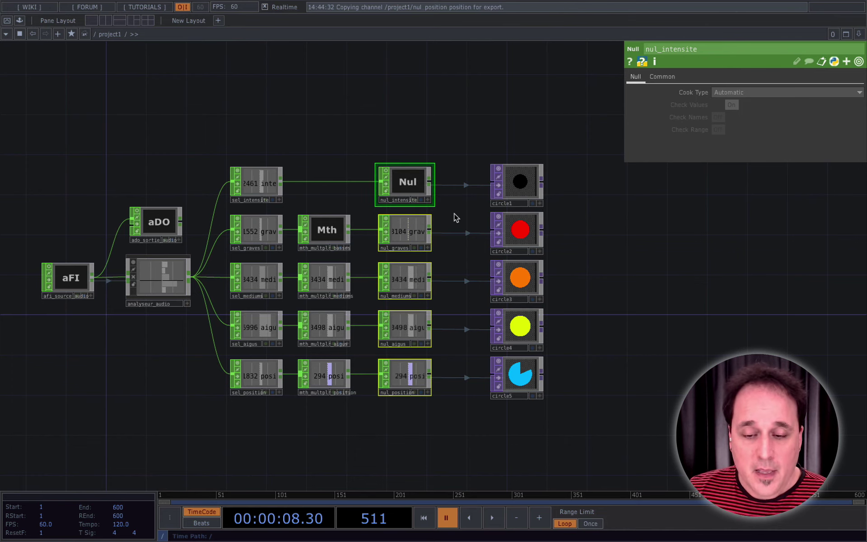
pyautogui.click(448, 153)
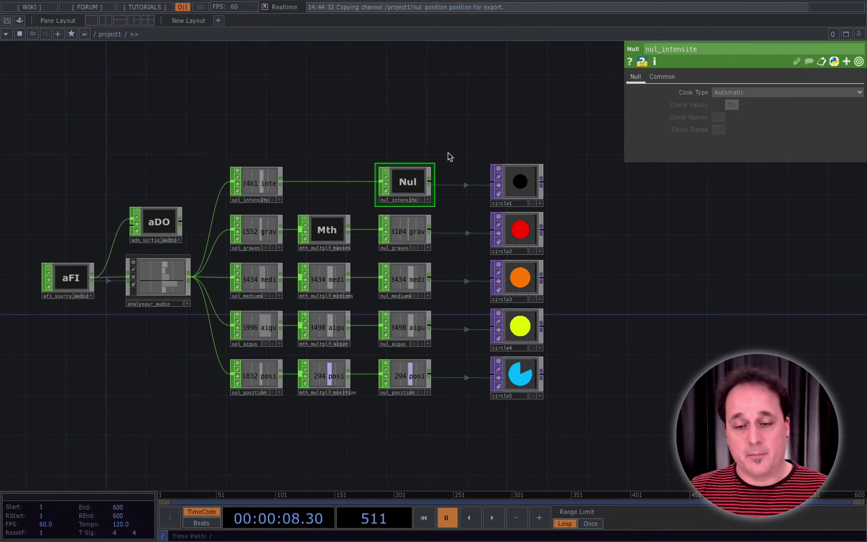
# Step: Colour all five Null CHOPs dark red with the network colour palette
pyautogui.moveTo(592, 283)
pyautogui.mouseDown()
pyautogui.moveTo(592, 231)
pyautogui.moveTo(591, 268)
pyautogui.mouseUp()
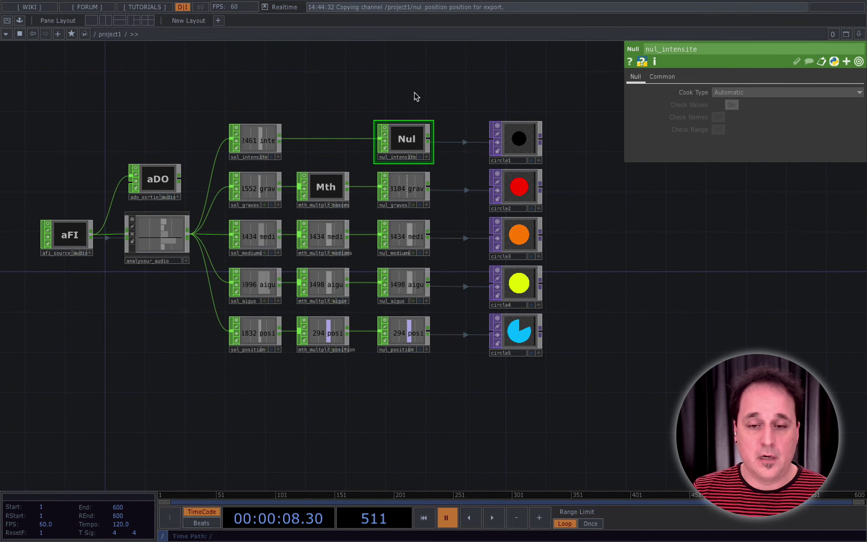
pyautogui.moveTo(413, 92); pyautogui.dragTo(385, 356)
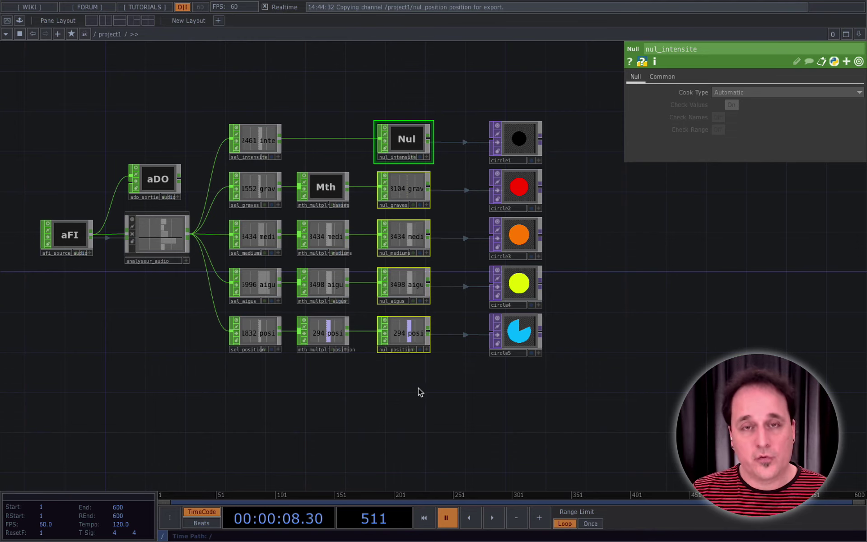
pyautogui.press('c')
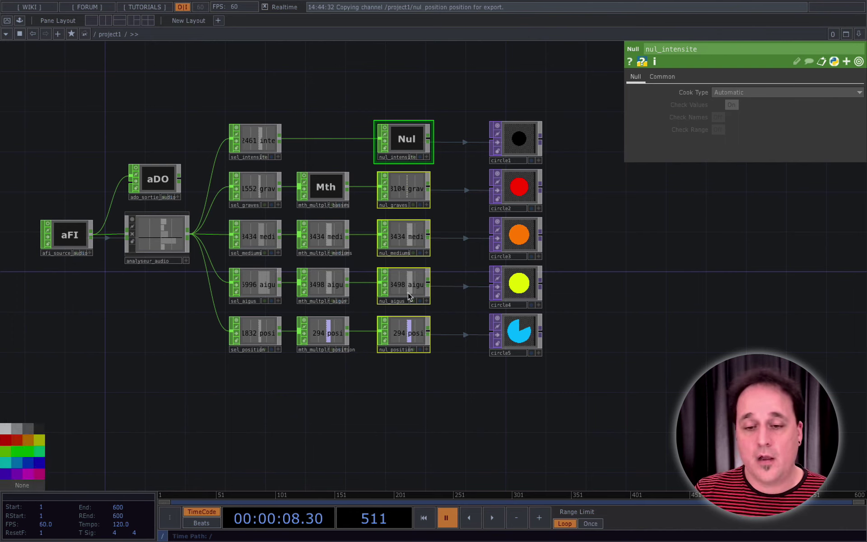
pyautogui.click(6, 442)
pyautogui.click(293, 429)
pyautogui.scroll(3, 427, 422)
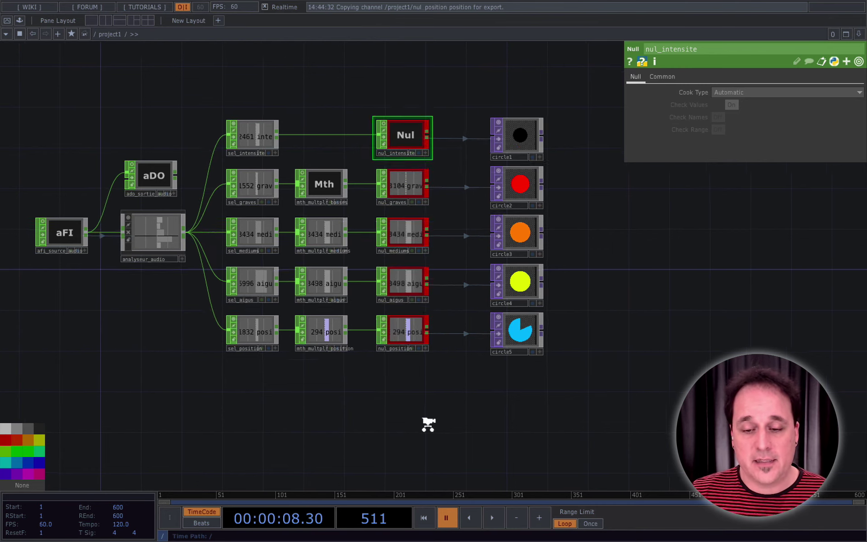
pyautogui.scroll(-1, 430, 421)
pyautogui.moveTo(436, 415); pyautogui.dragTo(476, 455)
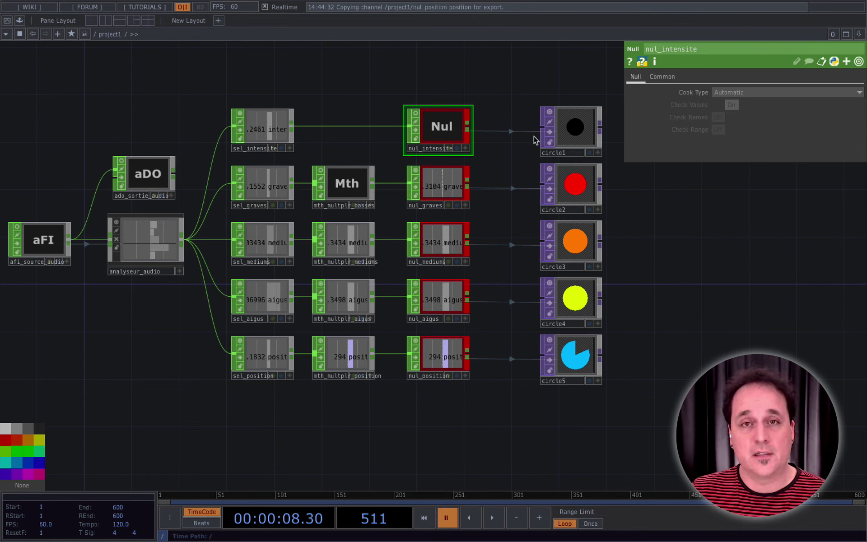
pyautogui.scroll(-1, 511, 157)
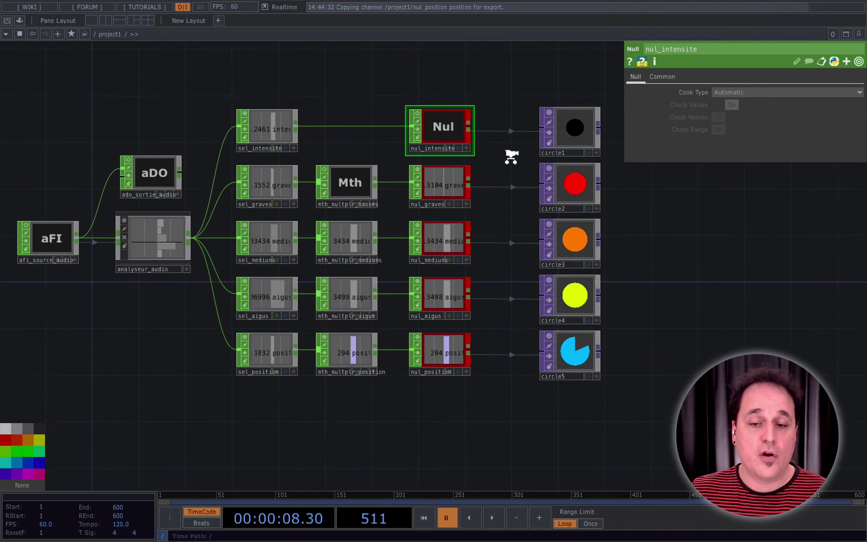
pyautogui.scroll(-1, 512, 157)
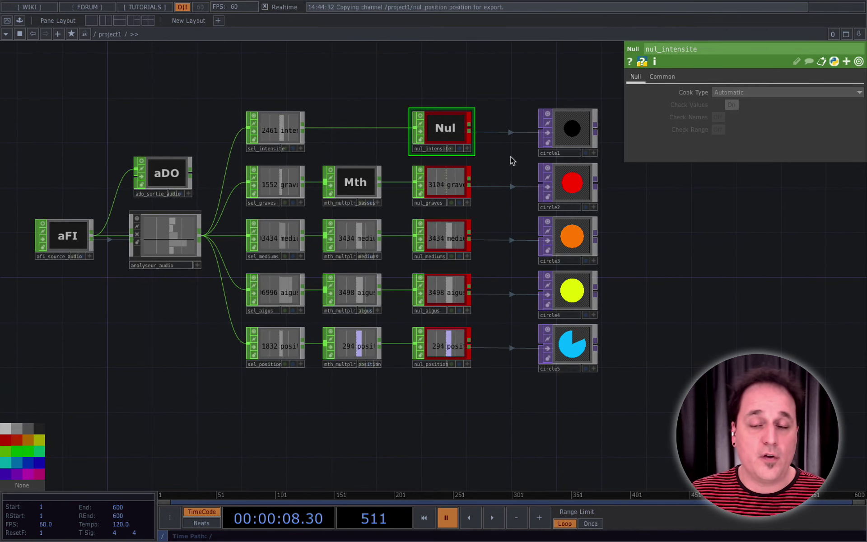